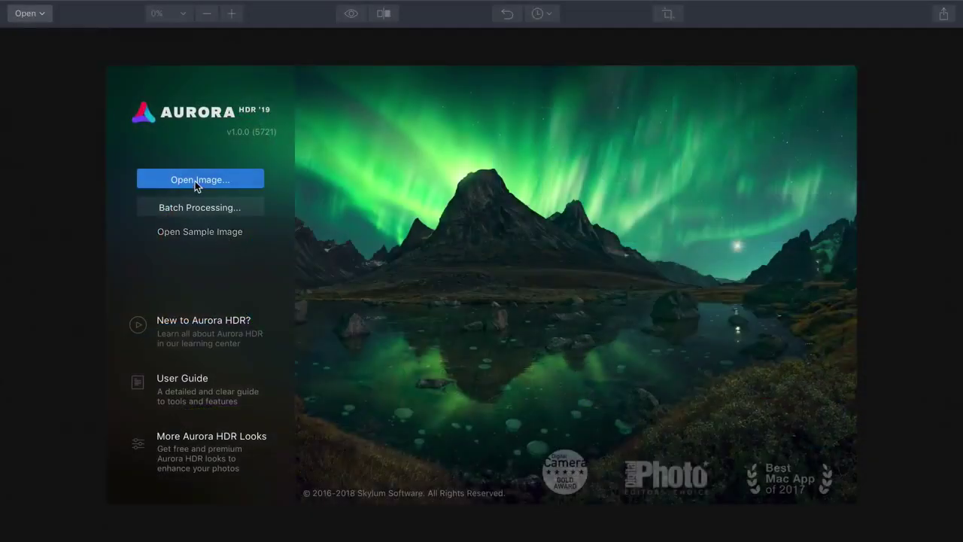
Open SIngle_Image.ARW from the First Look folder, create an HDR image from it, and compare it with the original.
{"action": "left_click", "coordinate": [195, 180]}
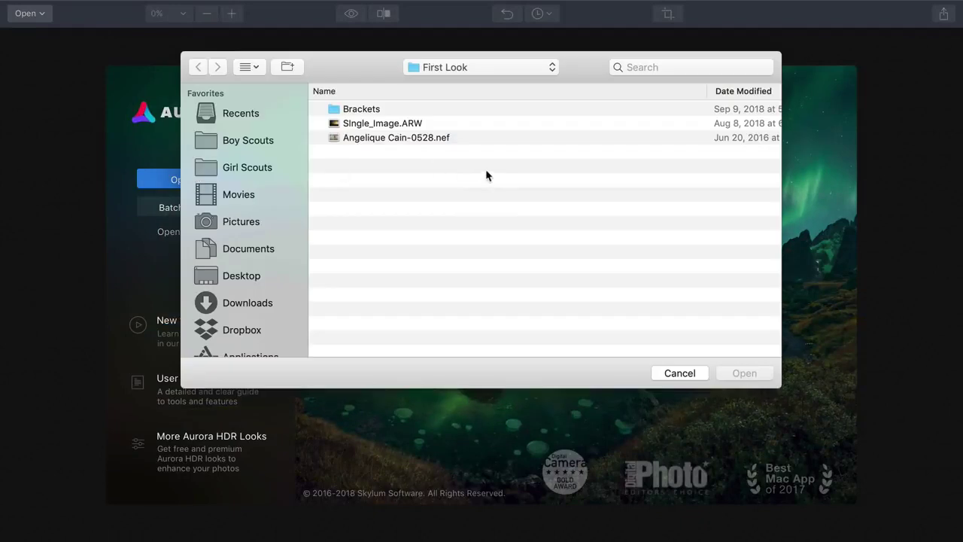
{"action": "left_click", "coordinate": [393, 125]}
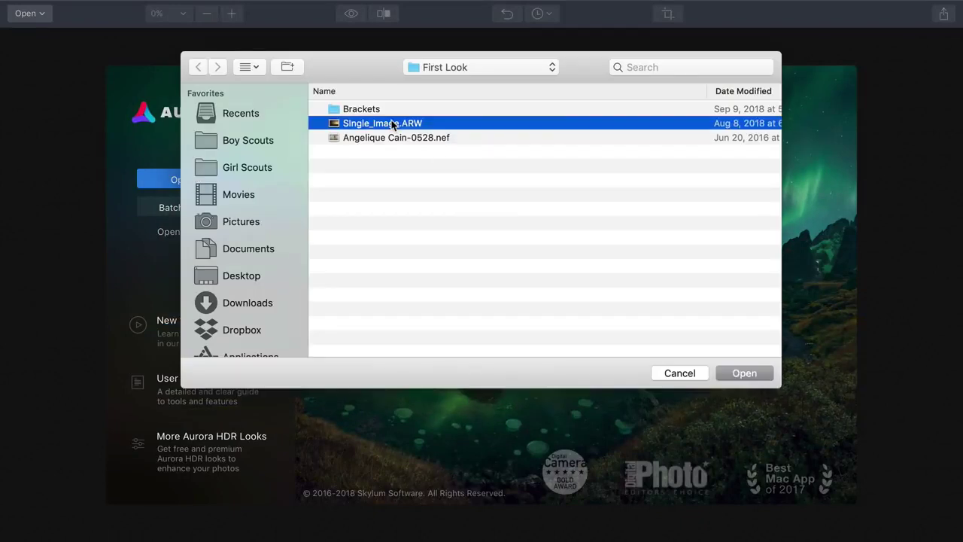
{"action": "double_click", "coordinate": [391, 123]}
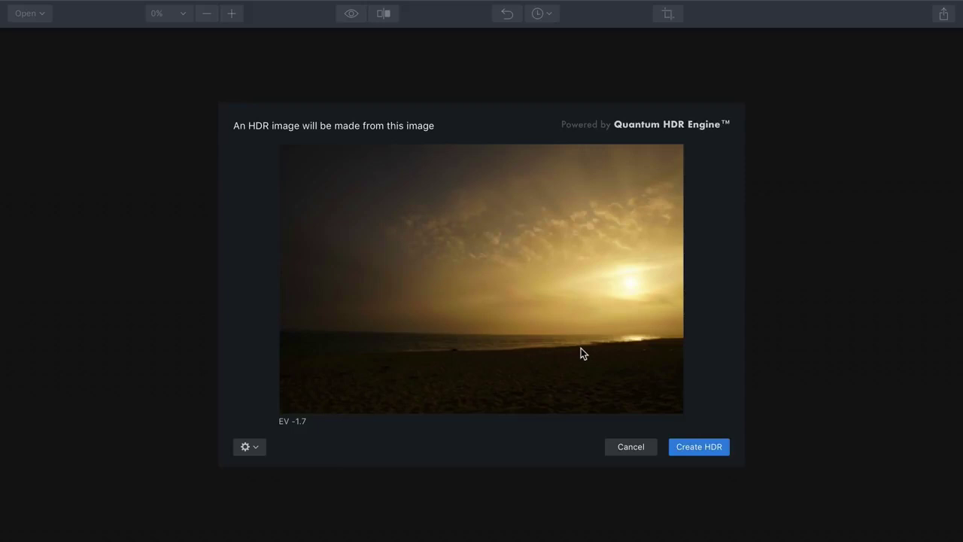
{"action": "left_click", "coordinate": [693, 446]}
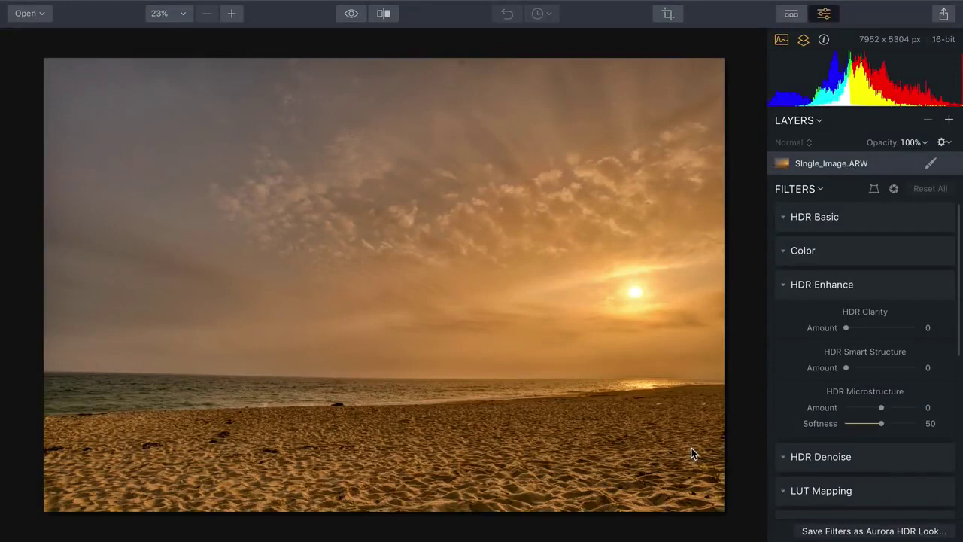
{"action": "left_click", "coordinate": [359, 16]}
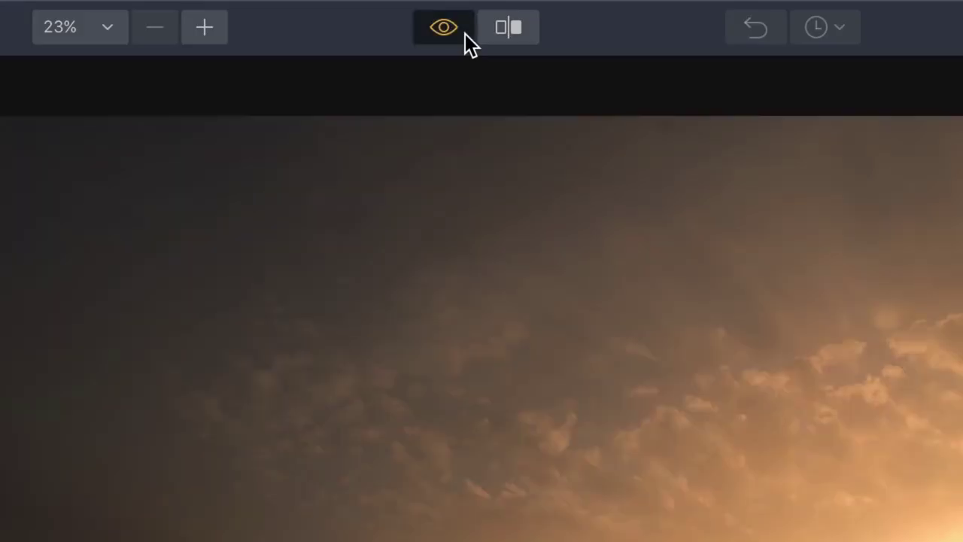
{"action": "left_click", "coordinate": [465, 33]}
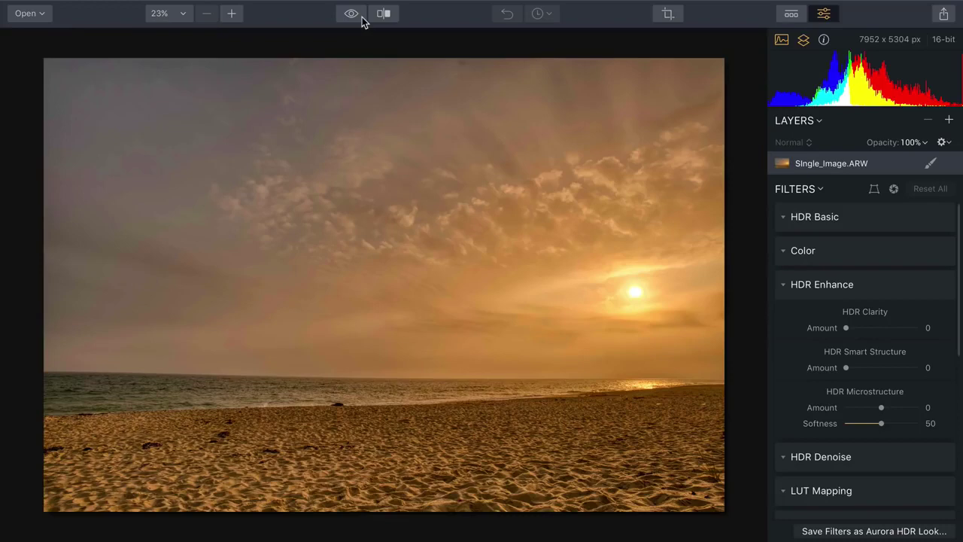
Apply the Realistic Landscape look from the Landscape collection and set its amount to 58.
{"action": "left_click", "coordinate": [790, 15]}
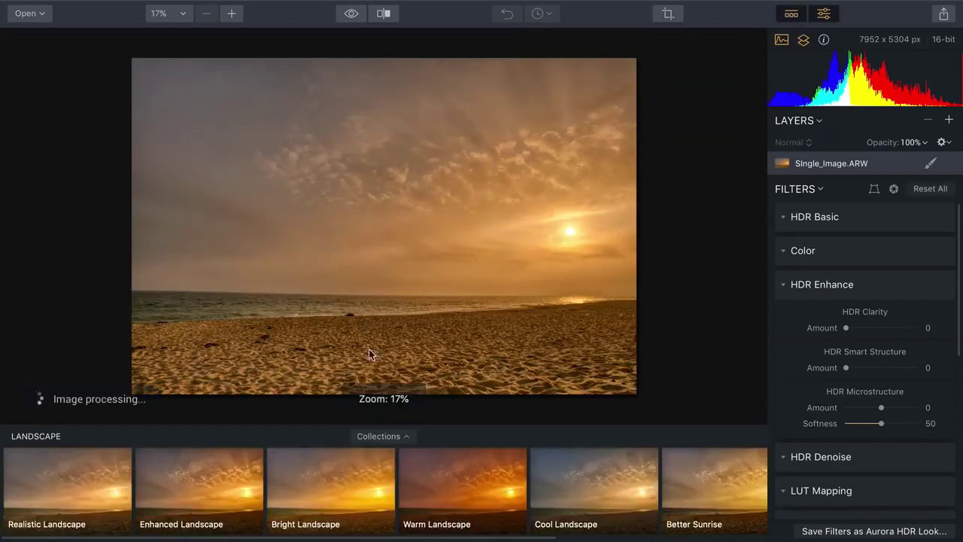
{"action": "left_click", "coordinate": [376, 438]}
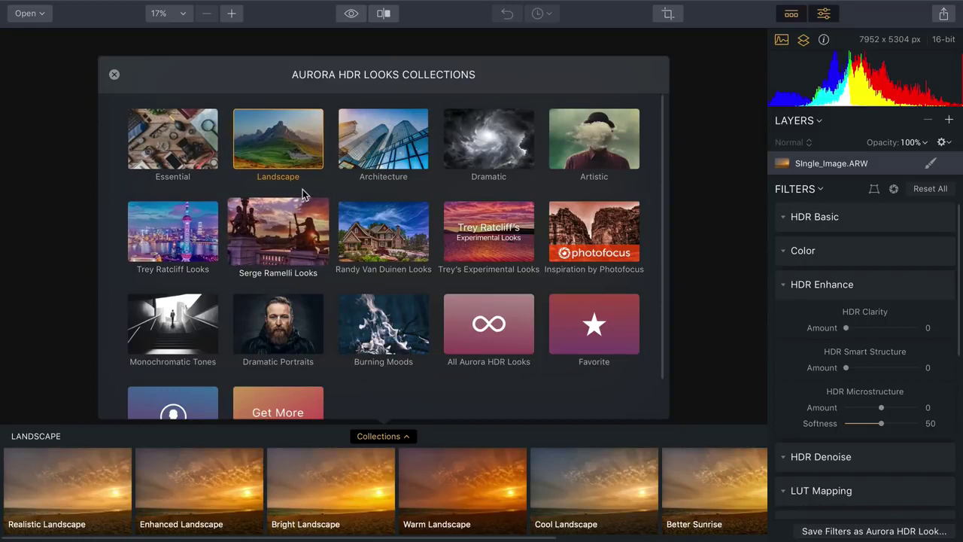
{"action": "left_click", "coordinate": [286, 154]}
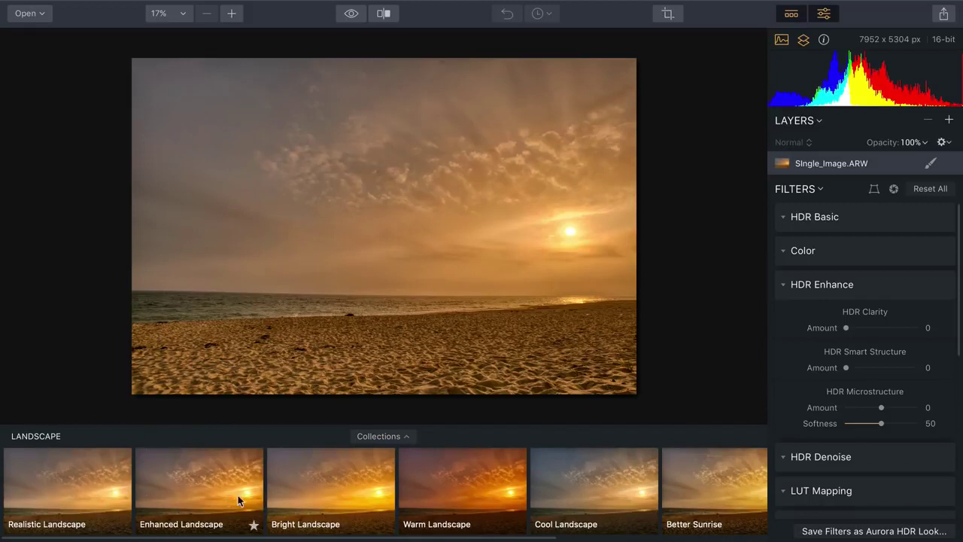
{"action": "left_click", "coordinate": [73, 484]}
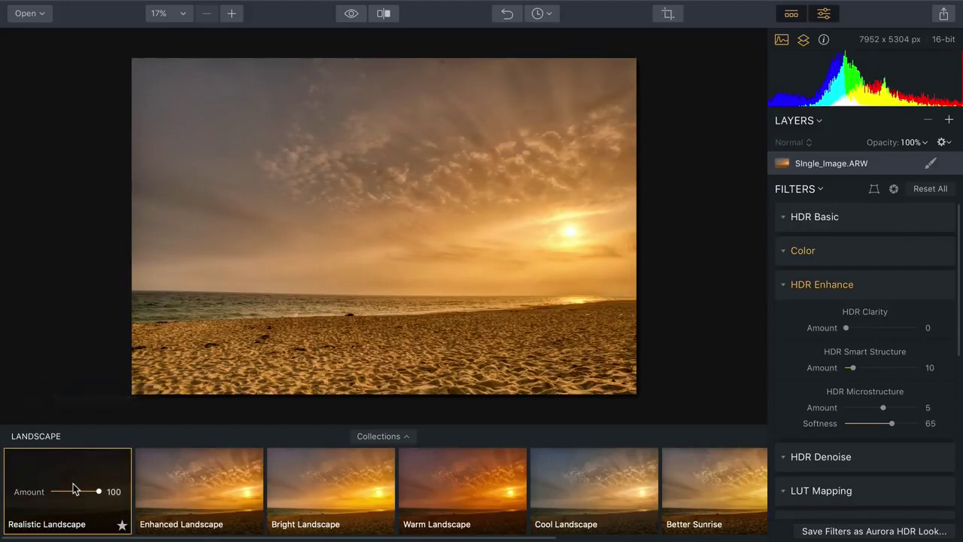
{"action": "left_click_drag", "start_coordinate": [99, 492], "coordinate": [79, 495]}
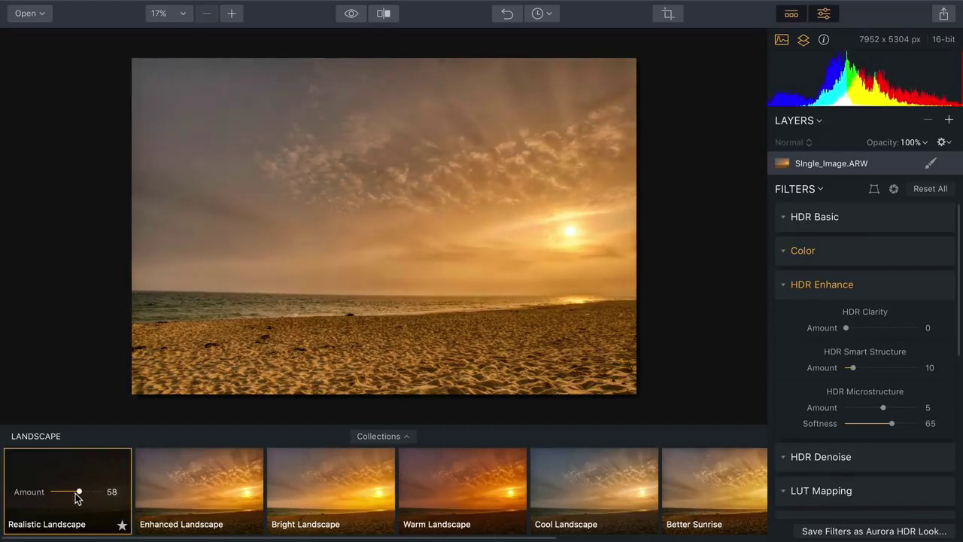
Set the Adjustable Gradient's orientation with its centre line on the horizon and its blend widened to 61.
{"action": "left_click", "coordinate": [783, 290]}
{"action": "scroll", "coordinate": [783, 292], "scroll_direction": "down", "scroll_amount": 5}
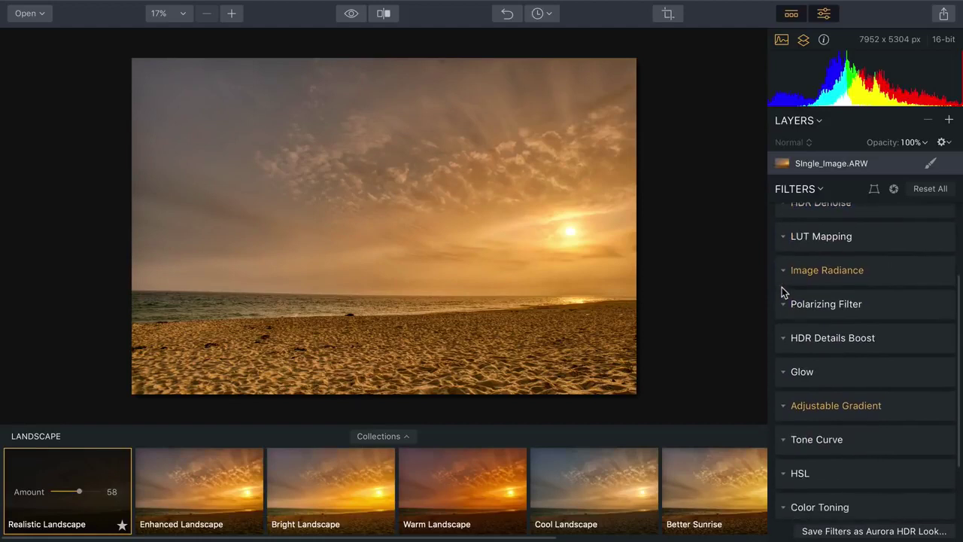
{"action": "left_click", "coordinate": [783, 391]}
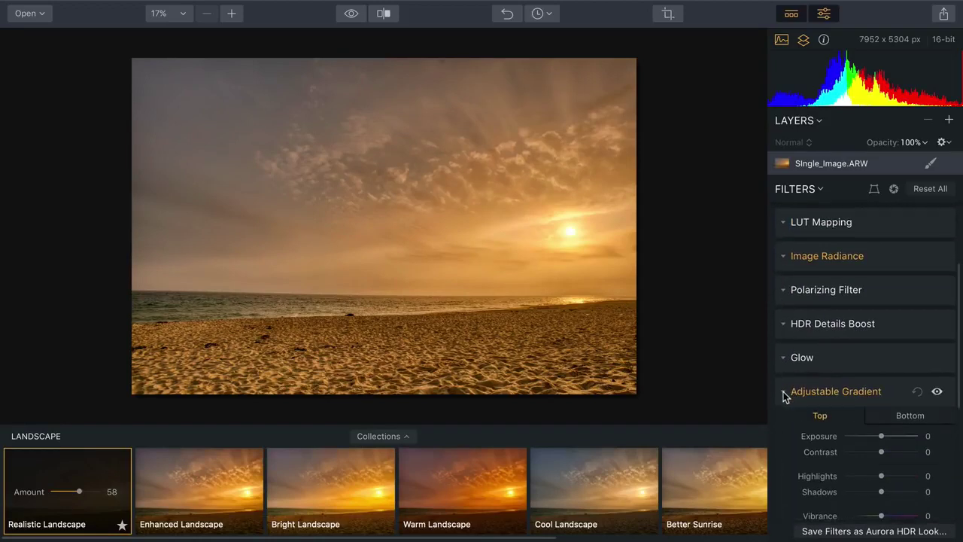
{"action": "left_click", "coordinate": [828, 378]}
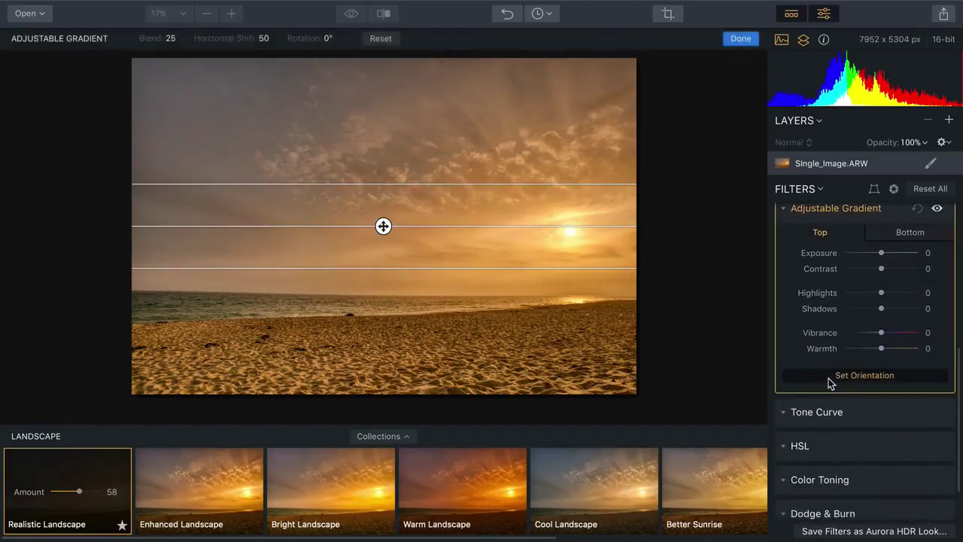
{"action": "left_click_drag", "start_coordinate": [383, 225], "coordinate": [381, 296]}
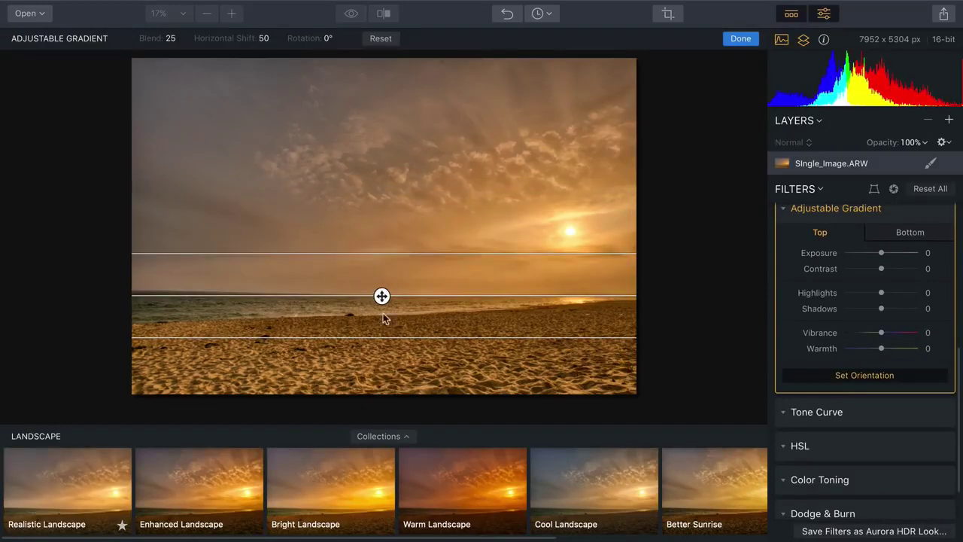
{"action": "left_click_drag", "start_coordinate": [383, 340], "coordinate": [382, 404]}
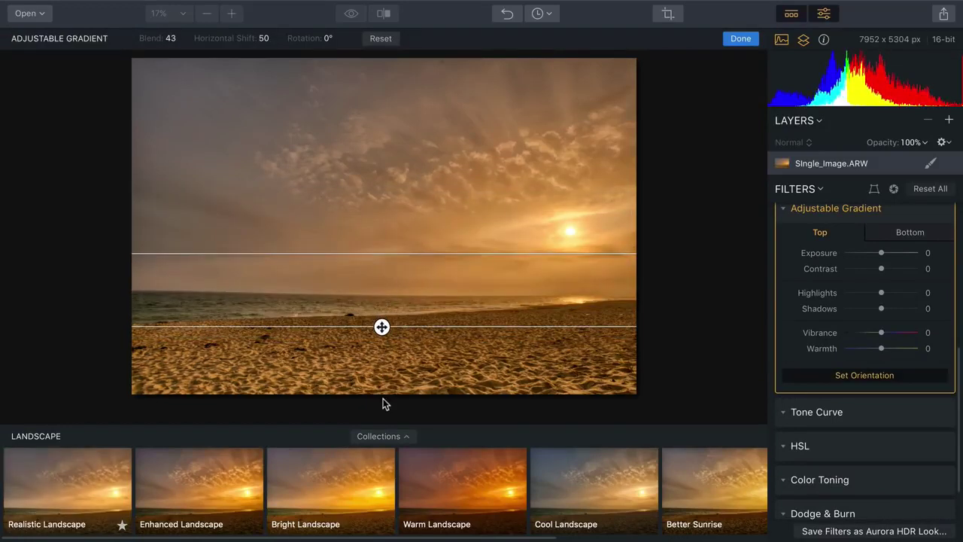
{"action": "left_click_drag", "start_coordinate": [382, 253], "coordinate": [373, 193]}
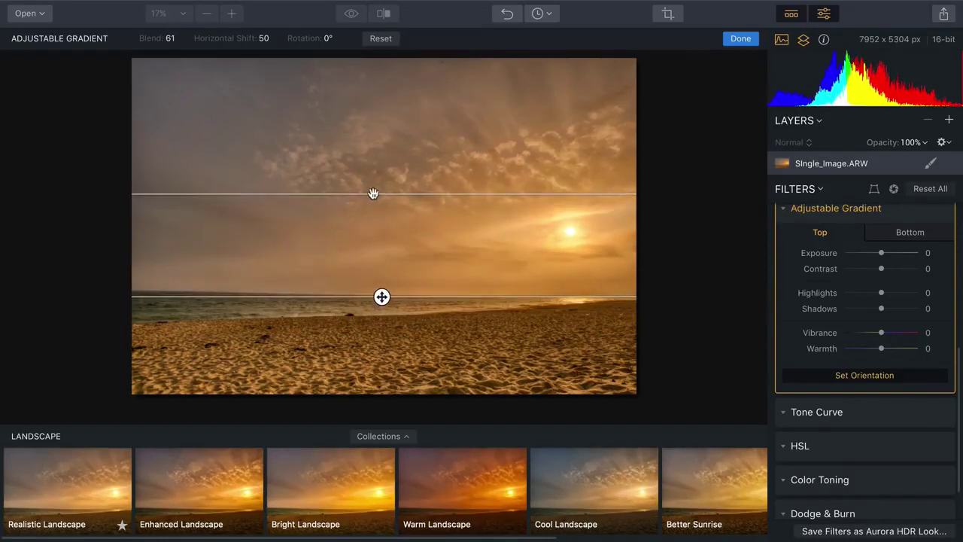
Set the gradient's top exposure to -14 and horizontal shift to 49, cool the sky's warmth, and hide the looks strip.
{"action": "mouse_move", "coordinate": [883, 256]}
{"action": "left_mouse_down"}
{"action": "mouse_move", "coordinate": [860, 256]}
{"action": "mouse_move", "coordinate": [877, 258]}
{"action": "left_mouse_up"}
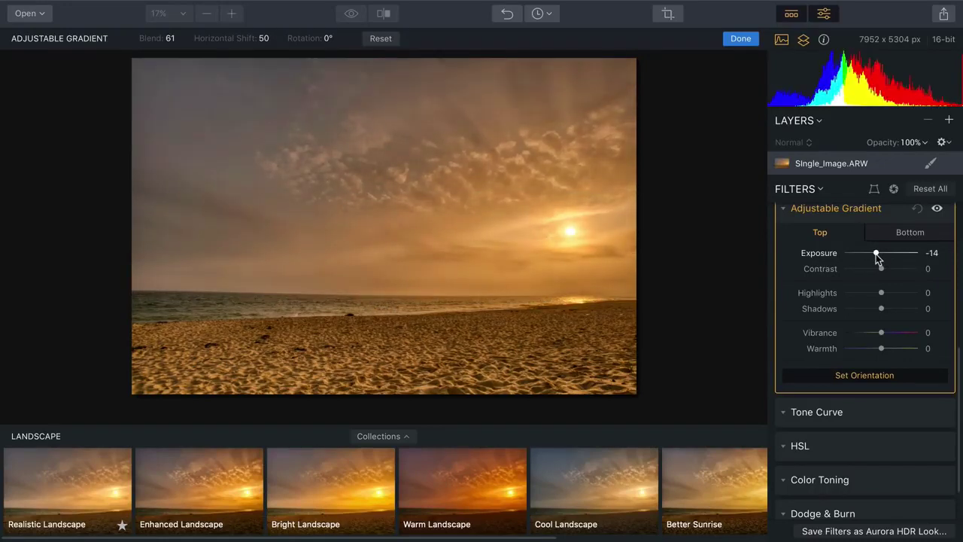
{"action": "mouse_move", "coordinate": [276, 301]}
{"action": "left_click_drag", "start_coordinate": [382, 297], "coordinate": [378, 262]}
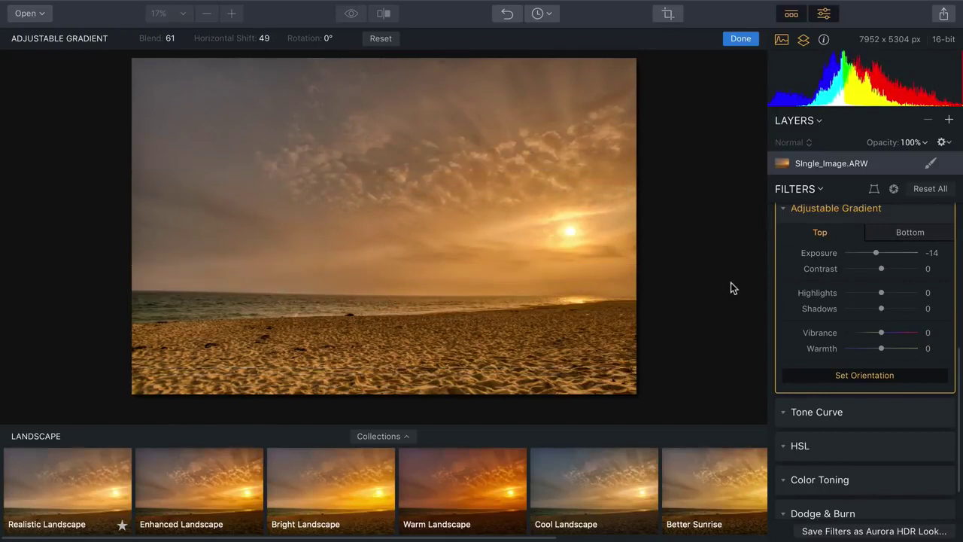
{"action": "left_click_drag", "start_coordinate": [881, 333], "coordinate": [860, 350]}
{"action": "left_click", "coordinate": [791, 13]}
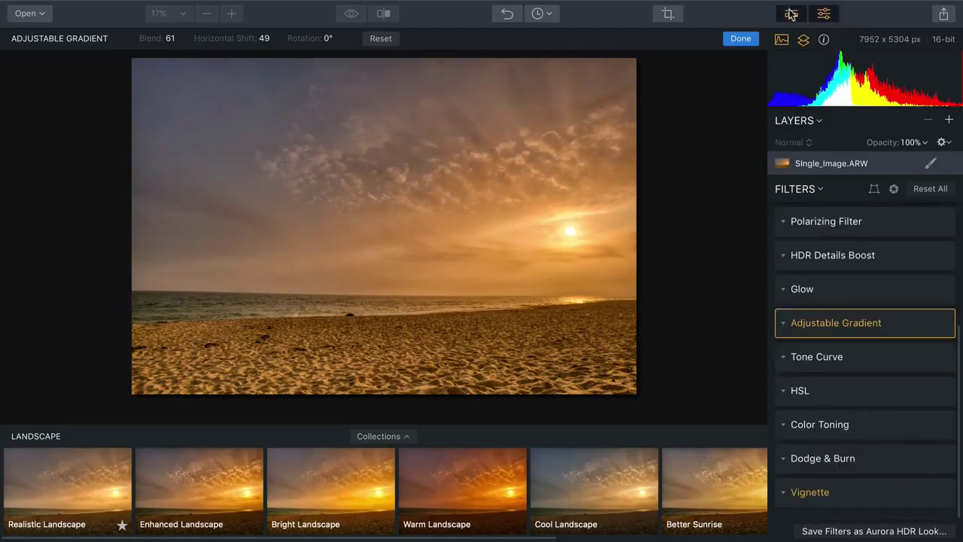
{"action": "left_click", "coordinate": [790, 14]}
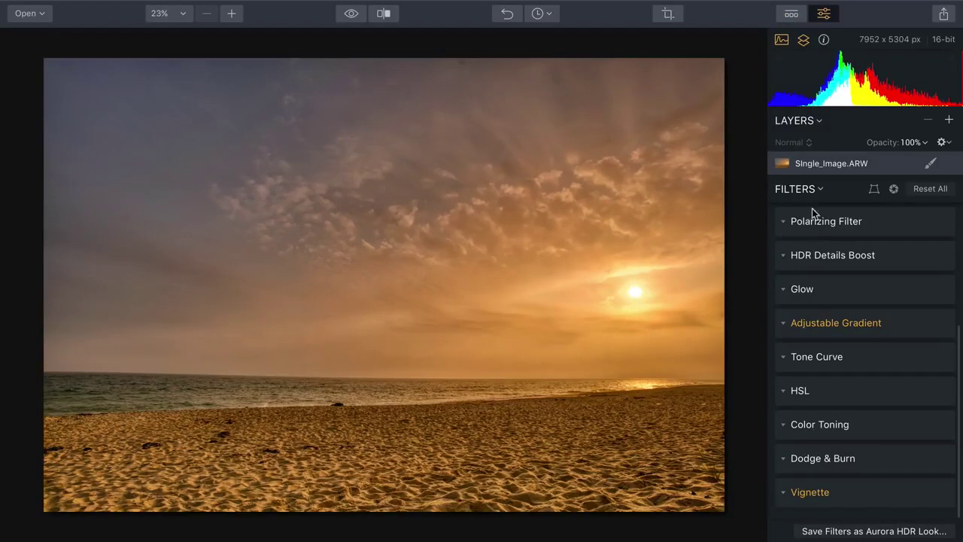
Raise the HDR Smart Structure amount to 73 in the HDR Enhance filter.
{"action": "scroll", "coordinate": [817, 279], "scroll_direction": "up", "scroll_amount": 5}
{"action": "scroll", "coordinate": [818, 279], "scroll_direction": "up", "scroll_amount": 2}
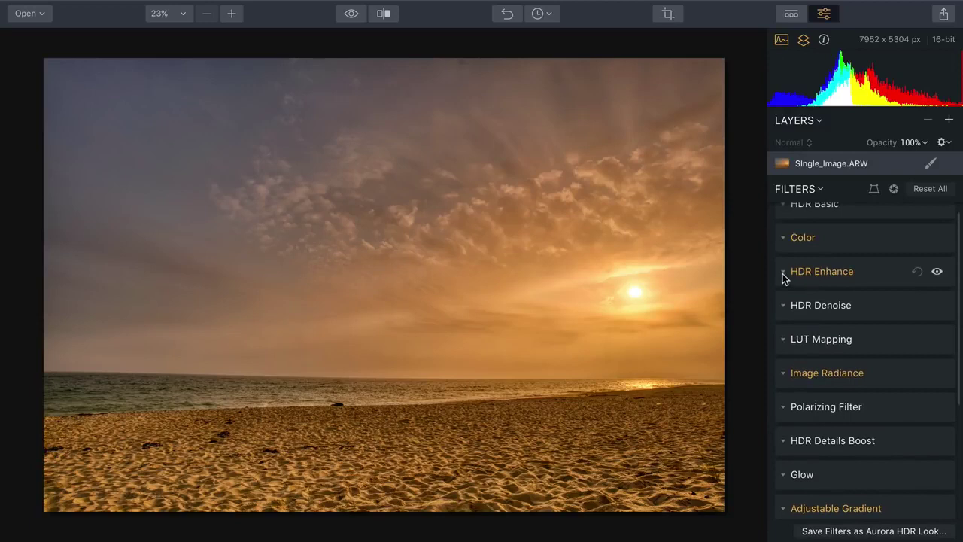
{"action": "left_click", "coordinate": [783, 272]}
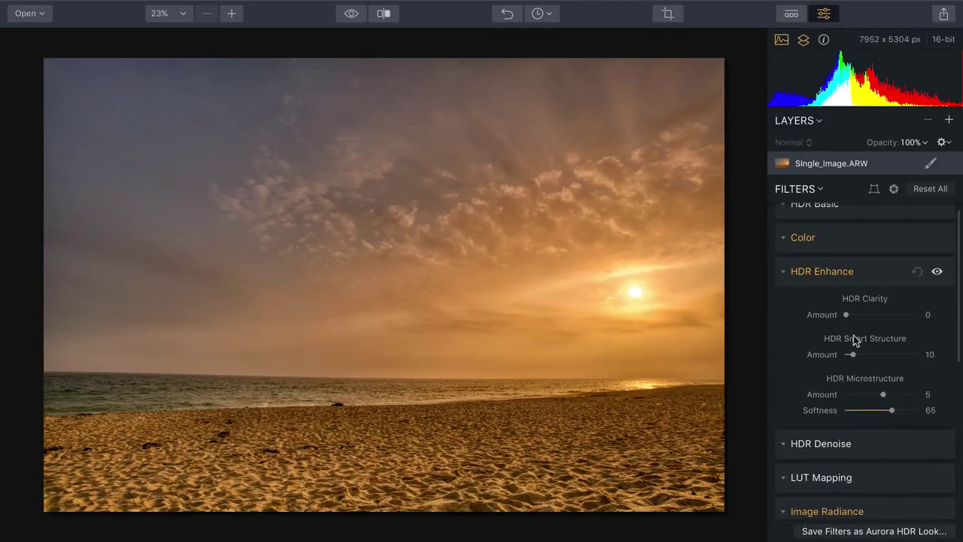
{"action": "left_click_drag", "start_coordinate": [854, 358], "coordinate": [879, 358]}
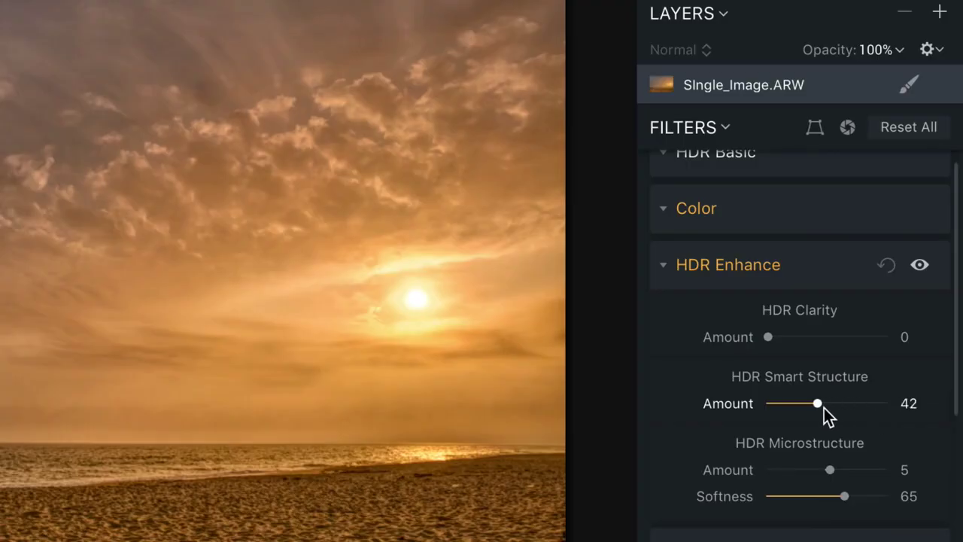
{"action": "left_click_drag", "start_coordinate": [819, 406], "coordinate": [862, 416]}
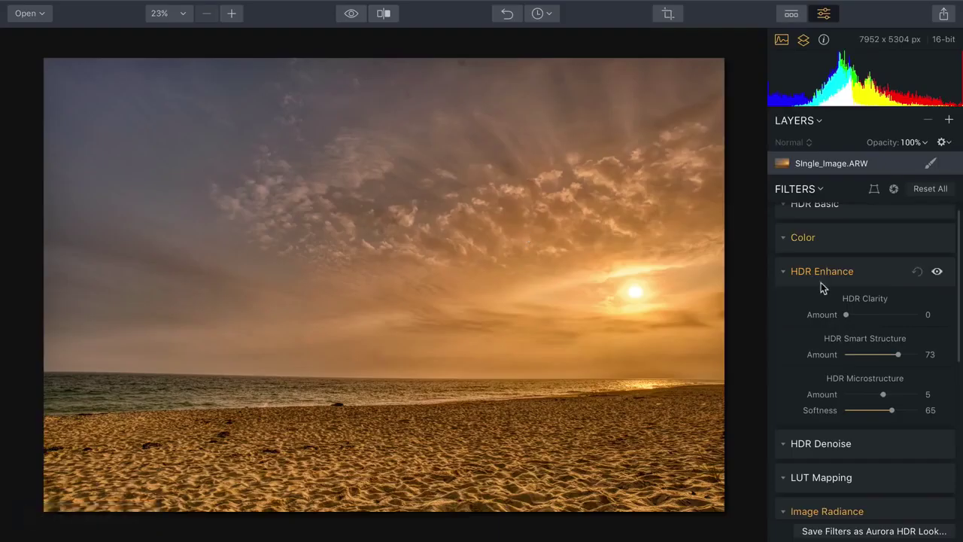
Compare the edited beach photo with the original twice.
{"action": "left_click", "coordinate": [350, 14]}
{"action": "left_click", "coordinate": [351, 14]}
{"action": "left_click", "coordinate": [355, 14]}
{"action": "left_click", "coordinate": [355, 13]}
Collapse the HDR Enhance filter and set the Orange saturation to 15 in the HSL filter.
{"action": "left_click", "coordinate": [783, 273]}
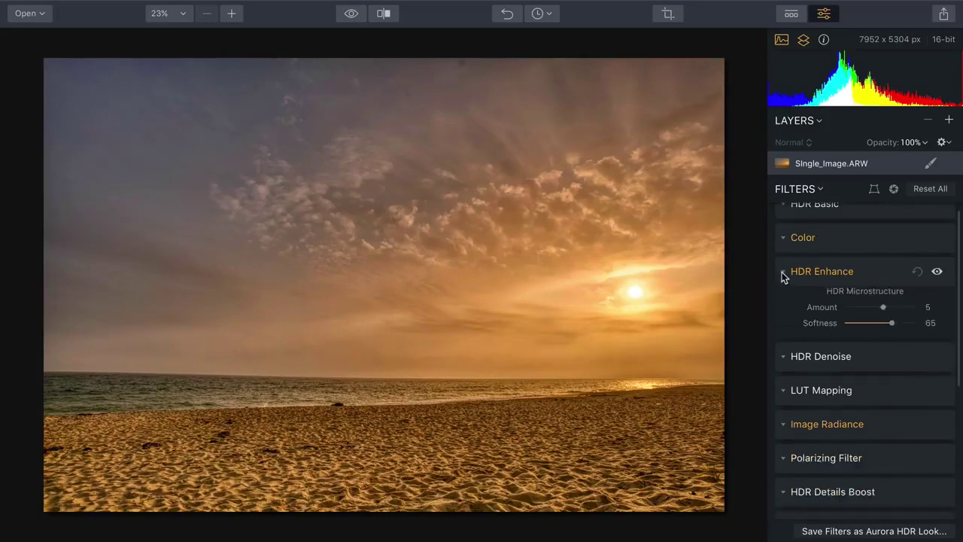
{"action": "scroll", "coordinate": [781, 272], "scroll_direction": "down", "scroll_amount": 5}
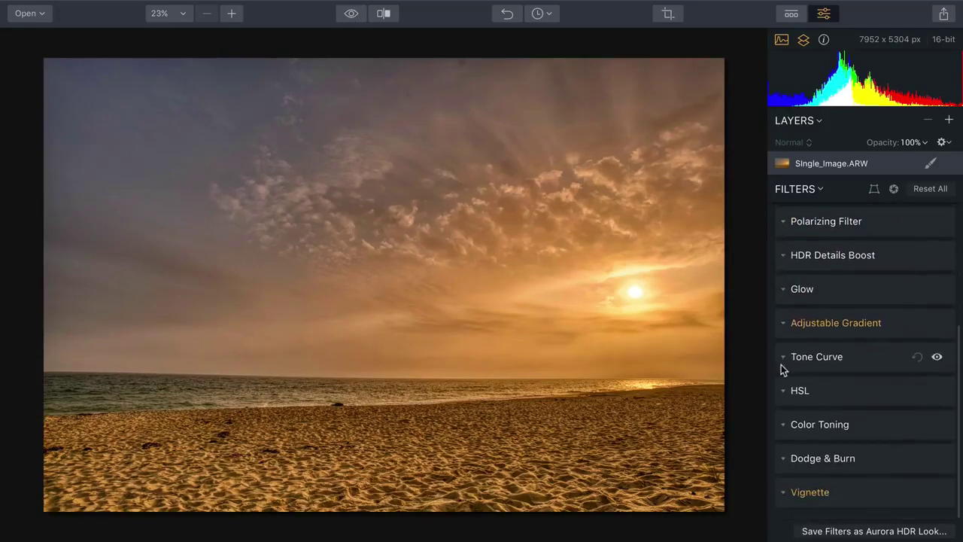
{"action": "left_click", "coordinate": [783, 391]}
{"action": "scroll", "coordinate": [850, 381], "scroll_direction": "down", "scroll_amount": 4}
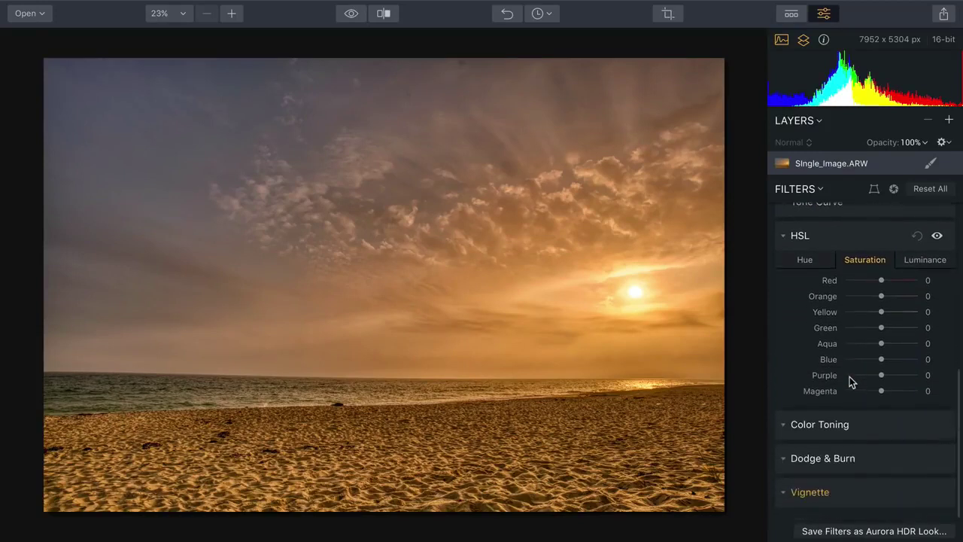
{"action": "mouse_move", "coordinate": [881, 295]}
{"action": "left_mouse_down"}
{"action": "mouse_move", "coordinate": [916, 298]}
{"action": "mouse_move", "coordinate": [869, 305]}
{"action": "mouse_move", "coordinate": [890, 304]}
{"action": "left_mouse_up"}
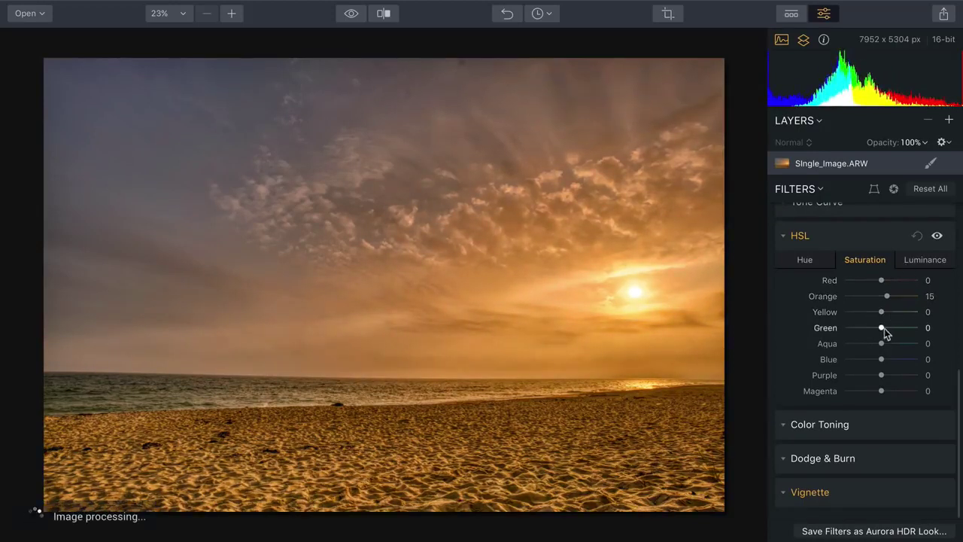
Set the HSL hue to 42 for Aqua and -58 for Blue, and the luminance to -76 for Aqua and -42 for Blue.
{"action": "left_click_drag", "start_coordinate": [880, 359], "coordinate": [857, 372]}
{"action": "left_click", "coordinate": [811, 261]}
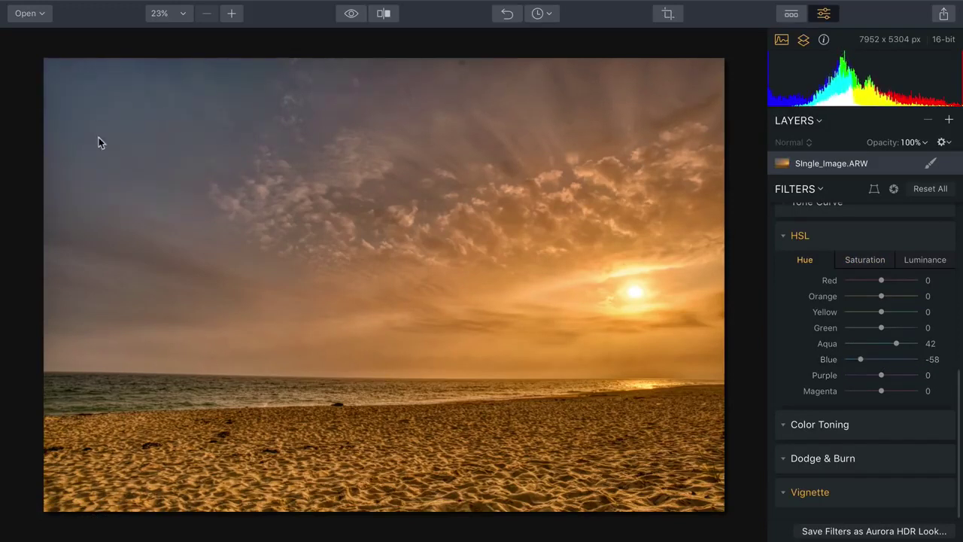
{"action": "left_click", "coordinate": [924, 259]}
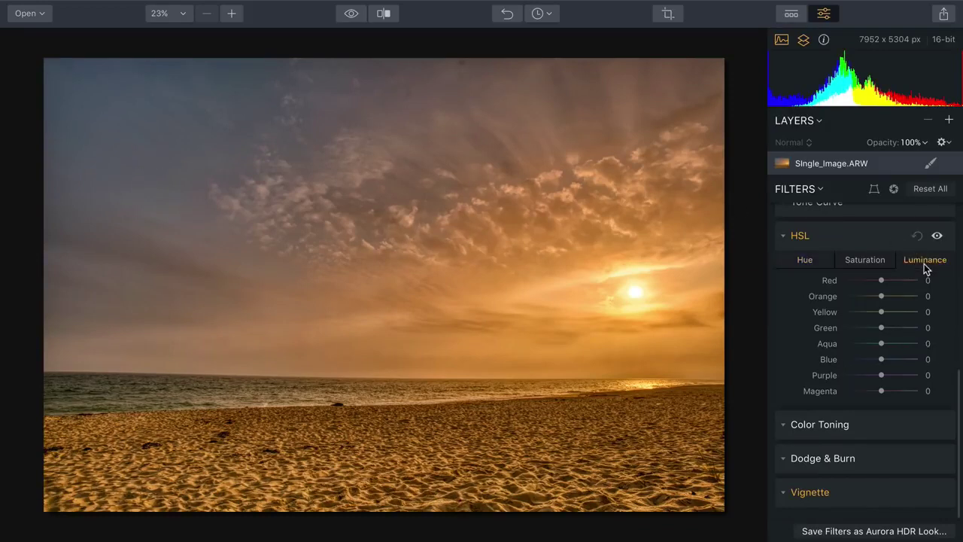
{"action": "left_click_drag", "start_coordinate": [882, 344], "coordinate": [864, 368]}
{"action": "left_click", "coordinate": [870, 360]}
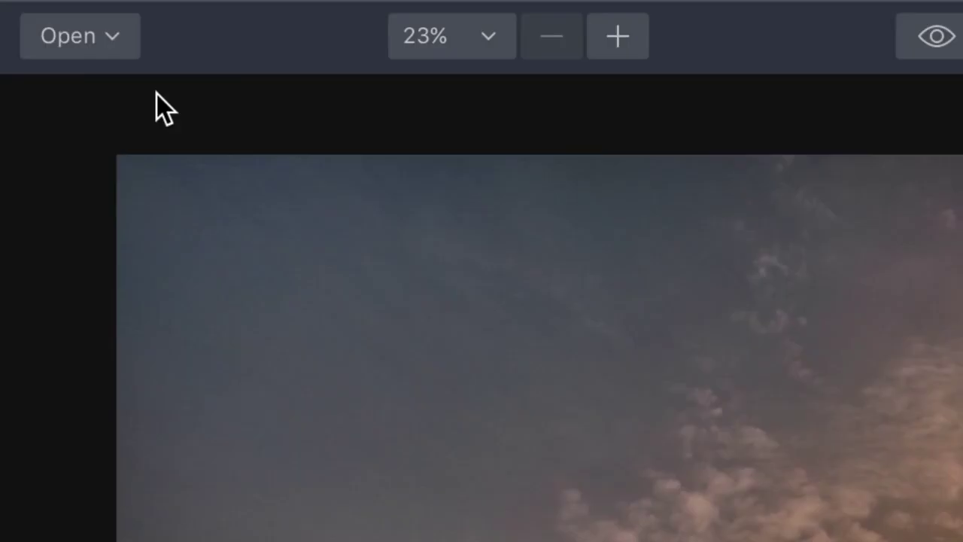
Open the portrait NEF photo from the First Look folder, discarding the beach photo's changes, and create an HDR image from it.
{"action": "left_click", "coordinate": [19, 15]}
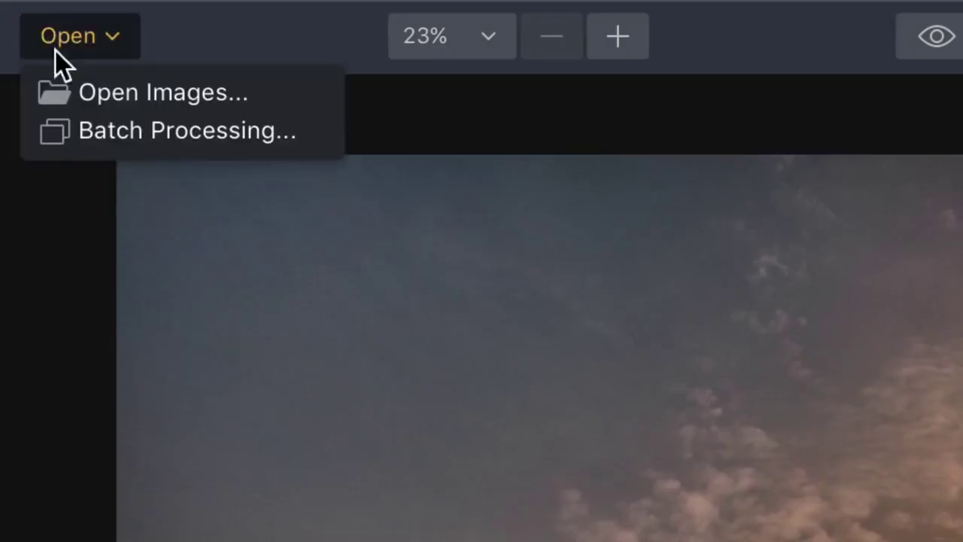
{"action": "left_click", "coordinate": [86, 92]}
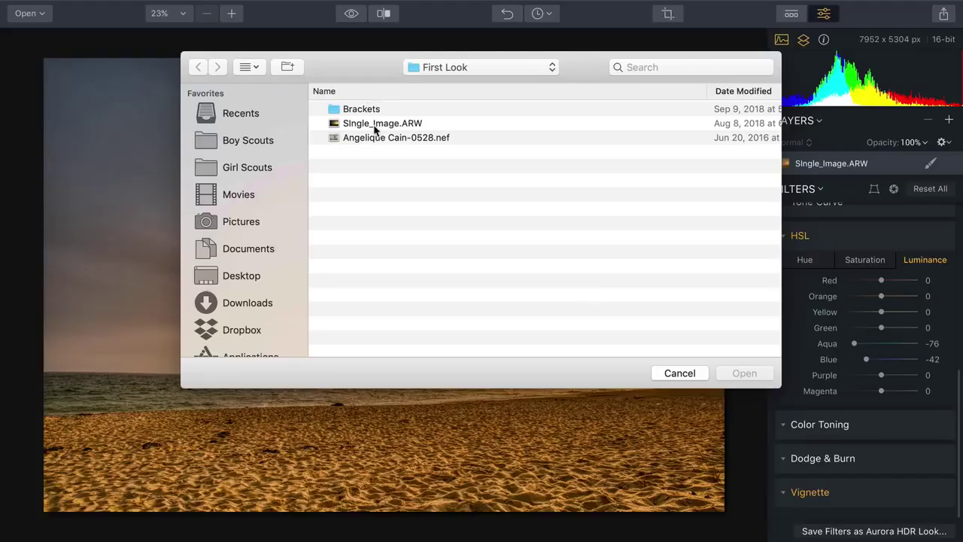
{"action": "left_click", "coordinate": [373, 138]}
{"action": "double_click", "coordinate": [371, 137]}
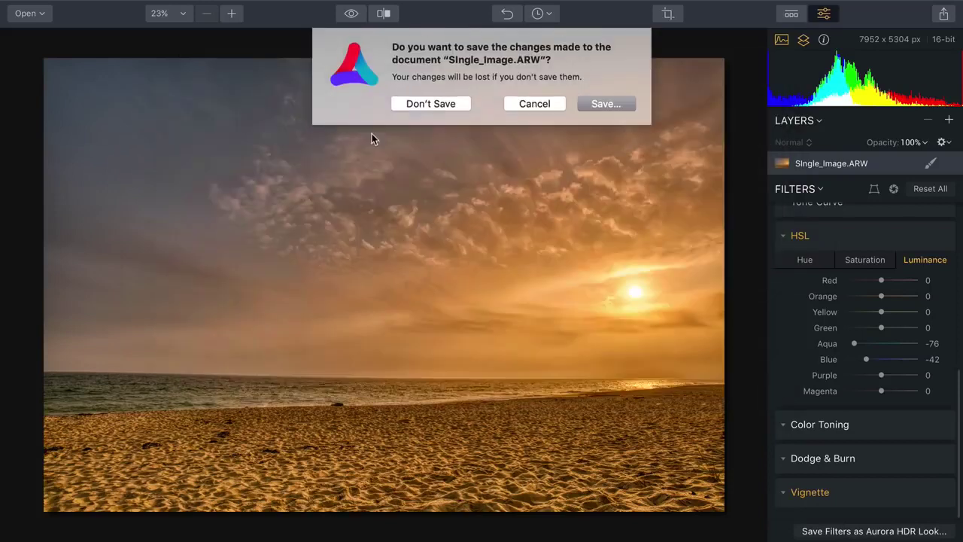
{"action": "left_click", "coordinate": [434, 107]}
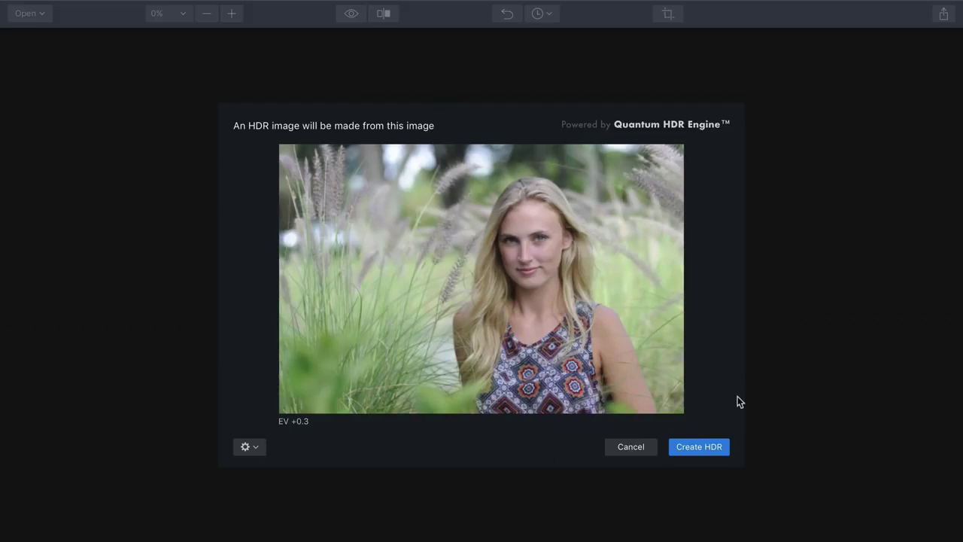
{"action": "left_click", "coordinate": [701, 448]}
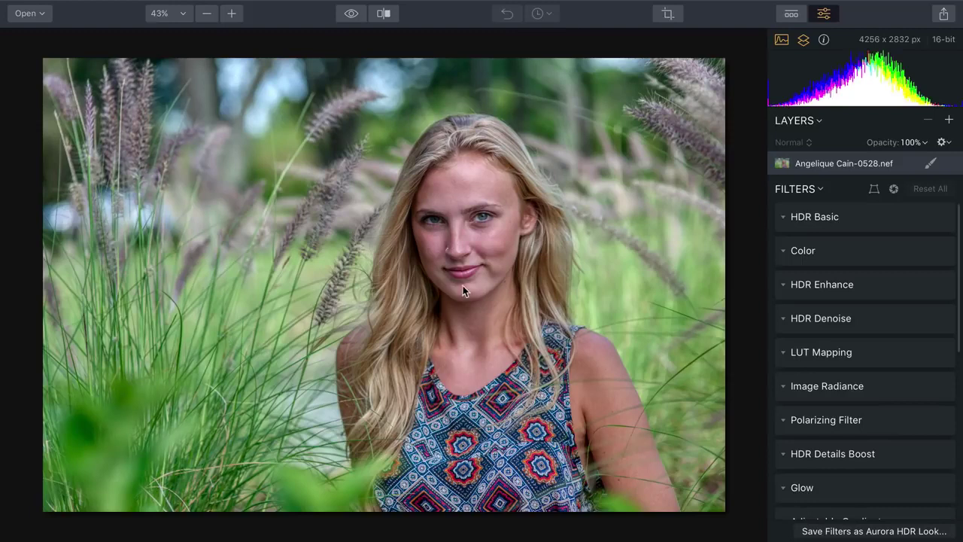
Set the HDR Microstructure amount to -76 in the HDR Enhance filter and collapse the filter.
{"action": "scroll", "coordinate": [816, 315], "scroll_direction": "down", "scroll_amount": 1}
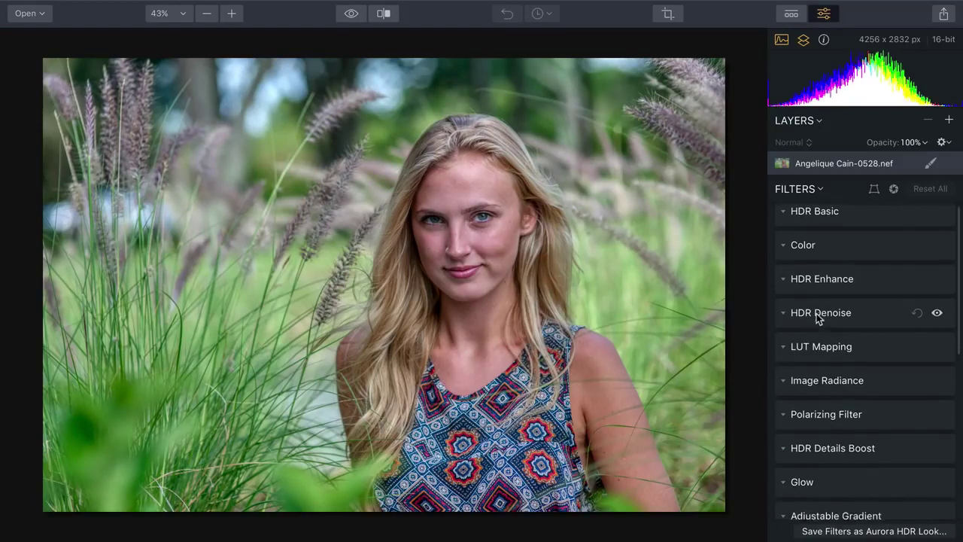
{"action": "left_click", "coordinate": [784, 268]}
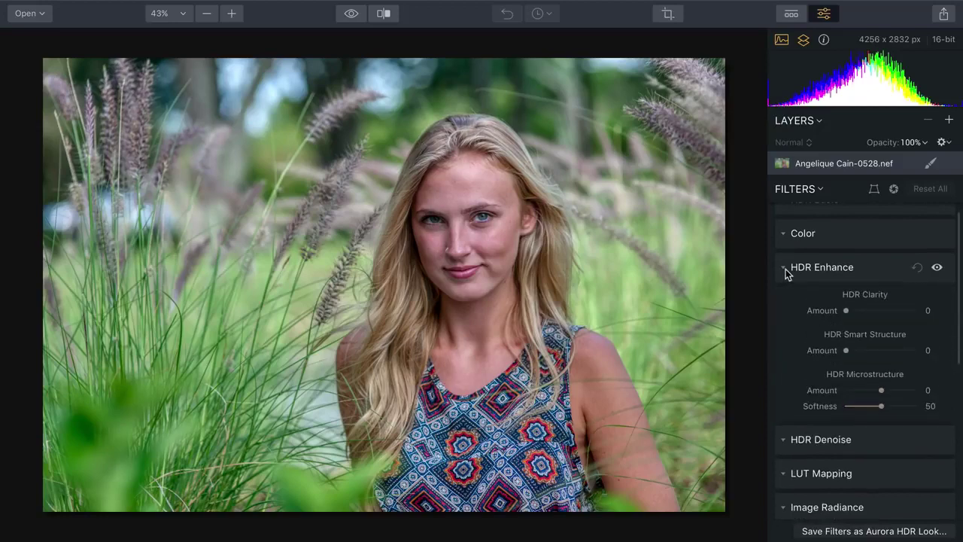
{"action": "left_click", "coordinate": [883, 390]}
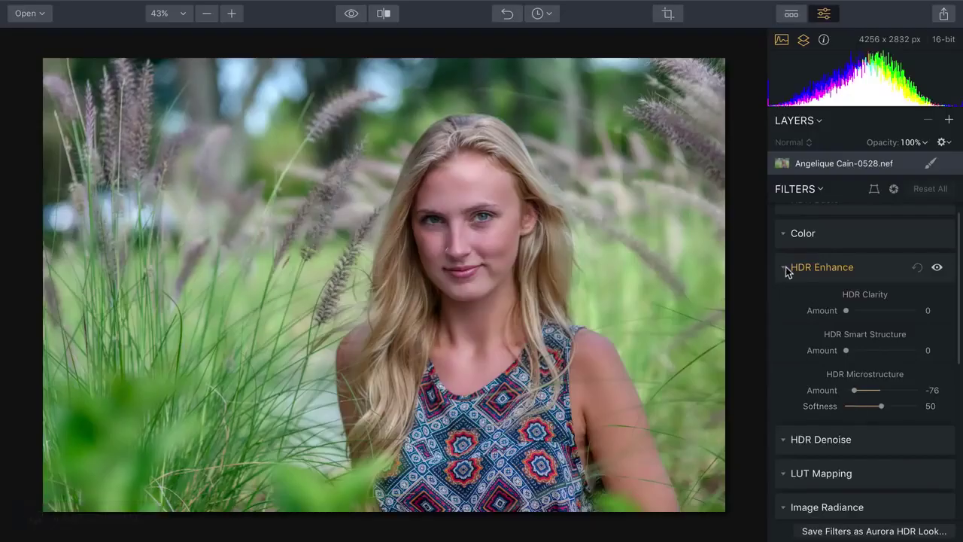
{"action": "left_click", "coordinate": [784, 270]}
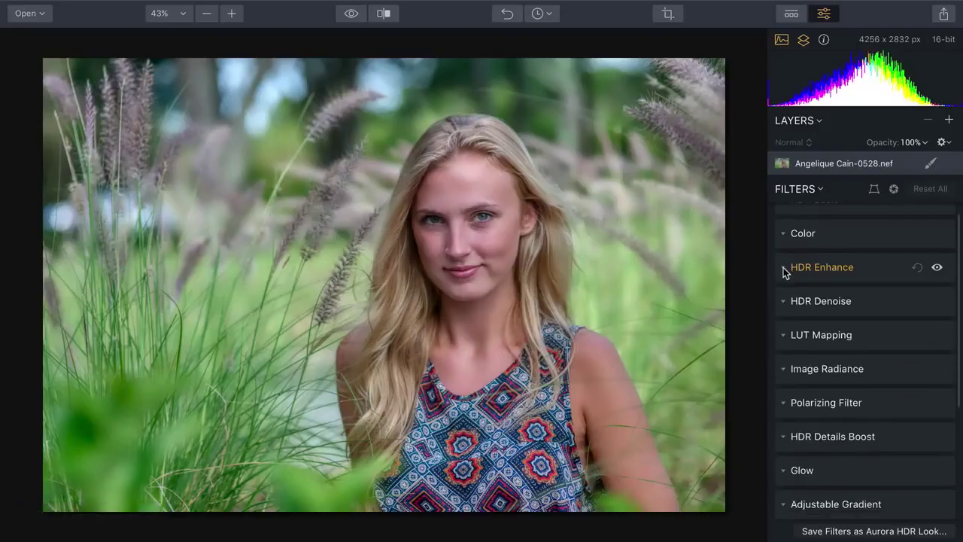
Set Saturation to -14, Vibrance to 12 and Color Contrast to 21 in the Color filter, and collapse it.
{"action": "left_click", "coordinate": [783, 251]}
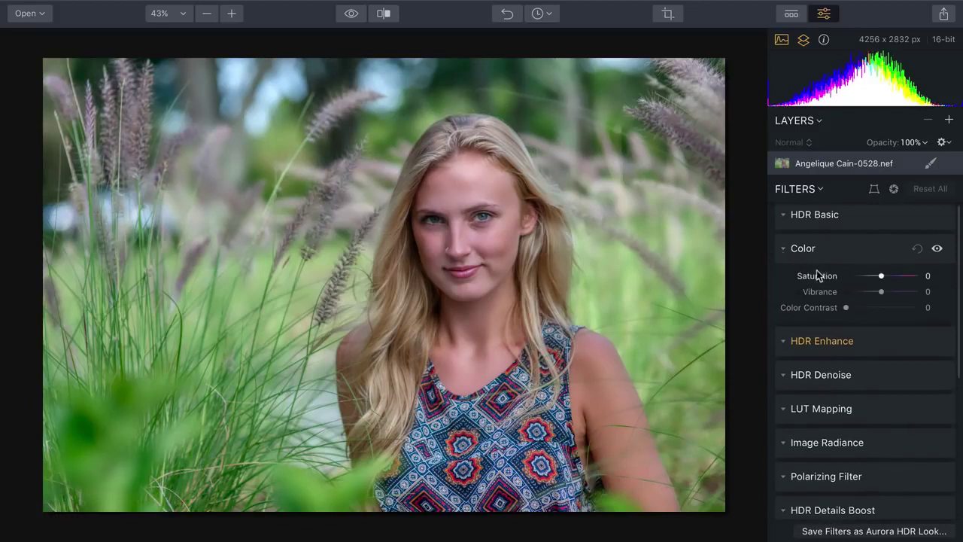
{"action": "mouse_move", "coordinate": [877, 292]}
{"action": "left_mouse_down"}
{"action": "mouse_move", "coordinate": [857, 293]}
{"action": "mouse_move", "coordinate": [883, 294]}
{"action": "mouse_move", "coordinate": [876, 278]}
{"action": "left_mouse_up"}
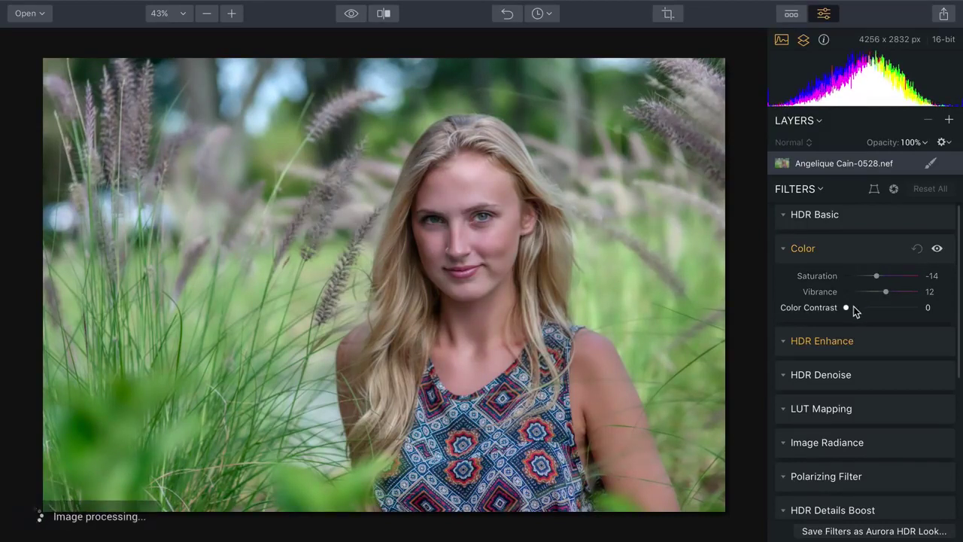
{"action": "left_click_drag", "start_coordinate": [848, 309], "coordinate": [861, 313]}
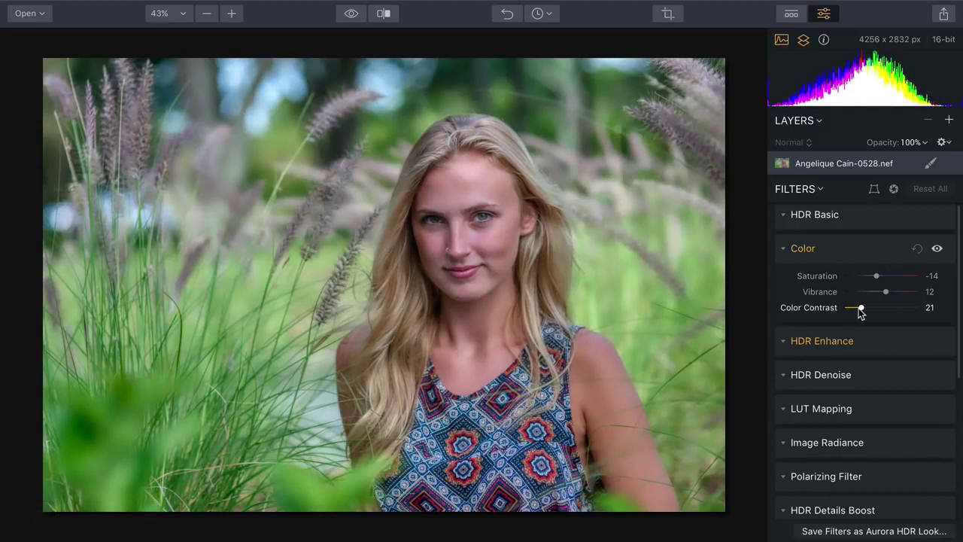
{"action": "left_click", "coordinate": [786, 249]}
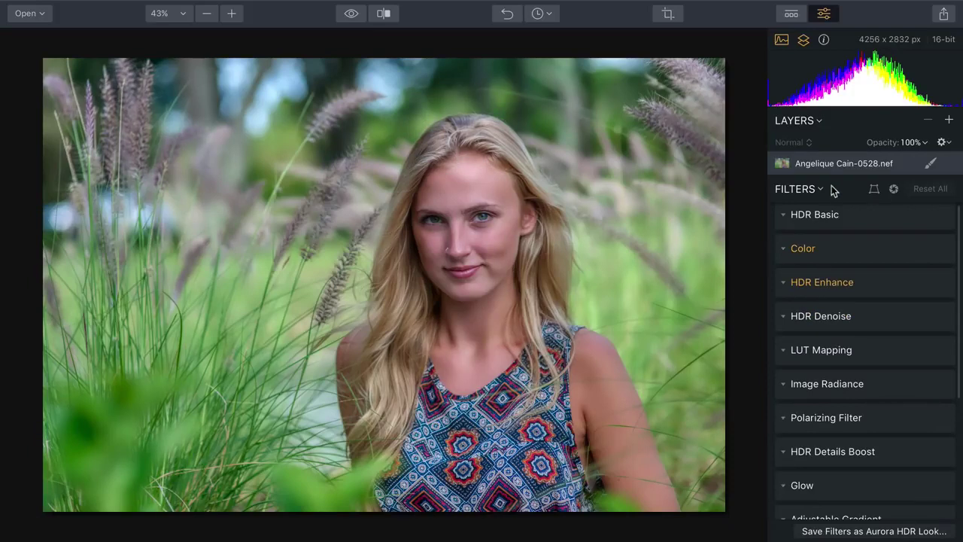
Set Smart Tone to 29 in the HDR Basic filter and collapse the filter.
{"action": "left_click", "coordinate": [787, 216]}
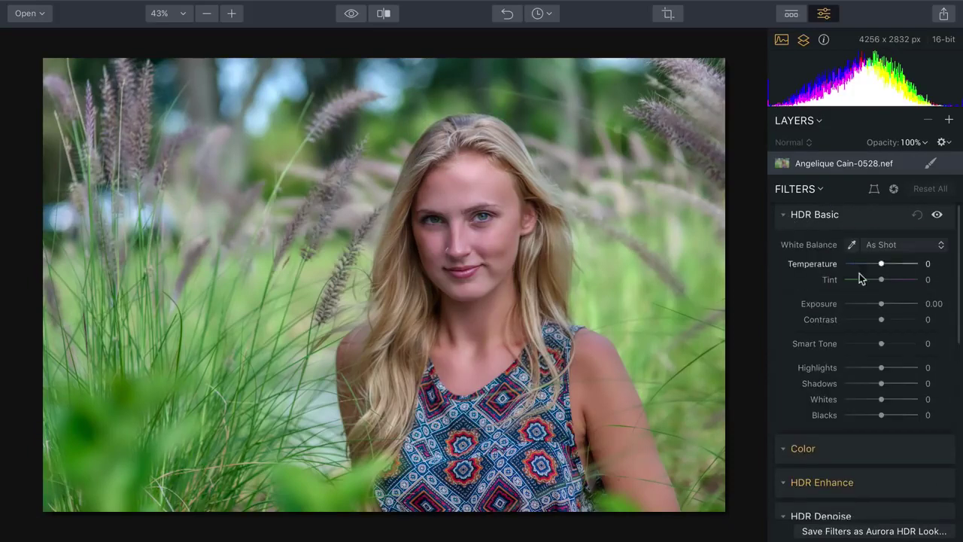
{"action": "mouse_move", "coordinate": [880, 345]}
{"action": "left_mouse_down"}
{"action": "mouse_move", "coordinate": [851, 346]}
{"action": "mouse_move", "coordinate": [907, 350]}
{"action": "mouse_move", "coordinate": [864, 349]}
{"action": "mouse_move", "coordinate": [893, 346]}
{"action": "left_mouse_up"}
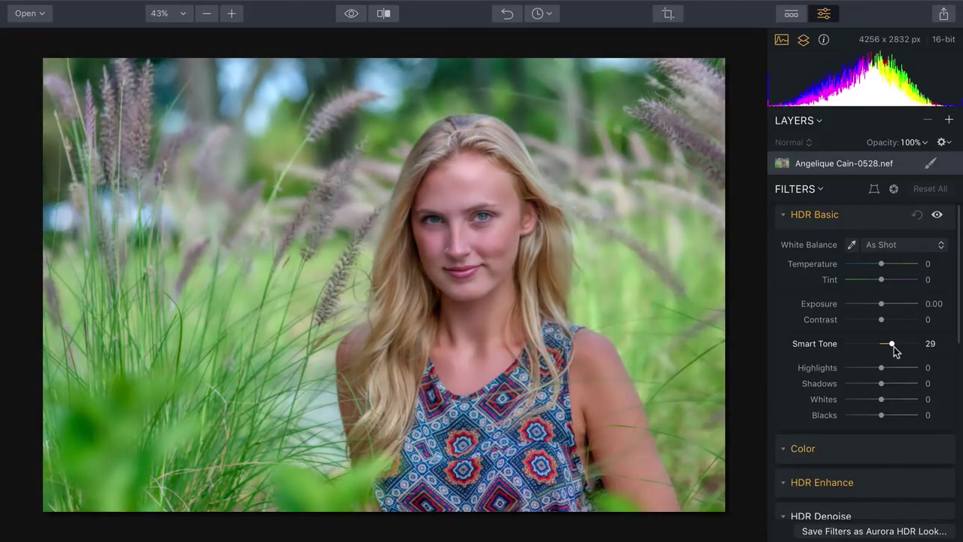
{"action": "left_click", "coordinate": [782, 214]}
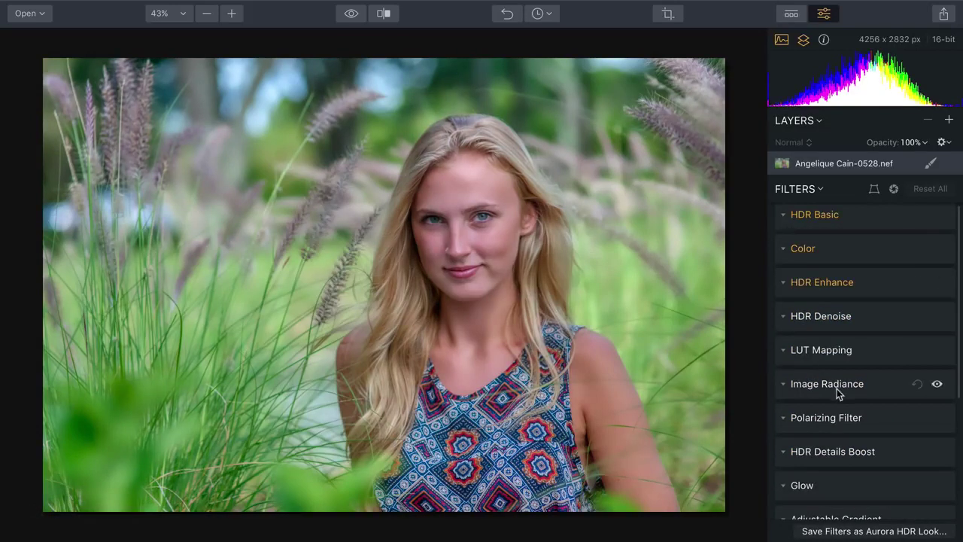
Set the Glow filter's Amount to 54, Smoothness to 58 and Brightness to 12, and collapse it.
{"action": "scroll", "coordinate": [836, 388], "scroll_direction": "down", "scroll_amount": 2}
{"action": "scroll", "coordinate": [837, 388], "scroll_direction": "down", "scroll_amount": 5}
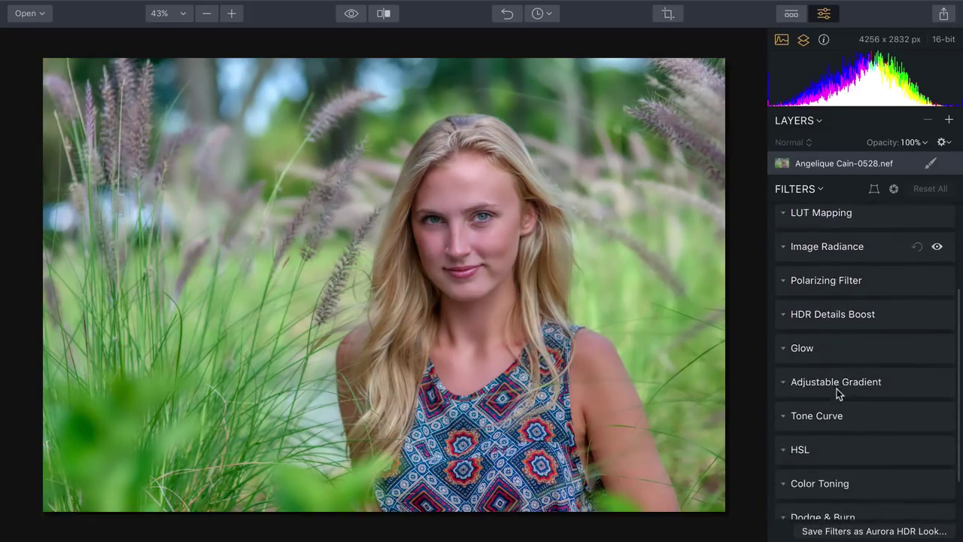
{"action": "left_click", "coordinate": [782, 328]}
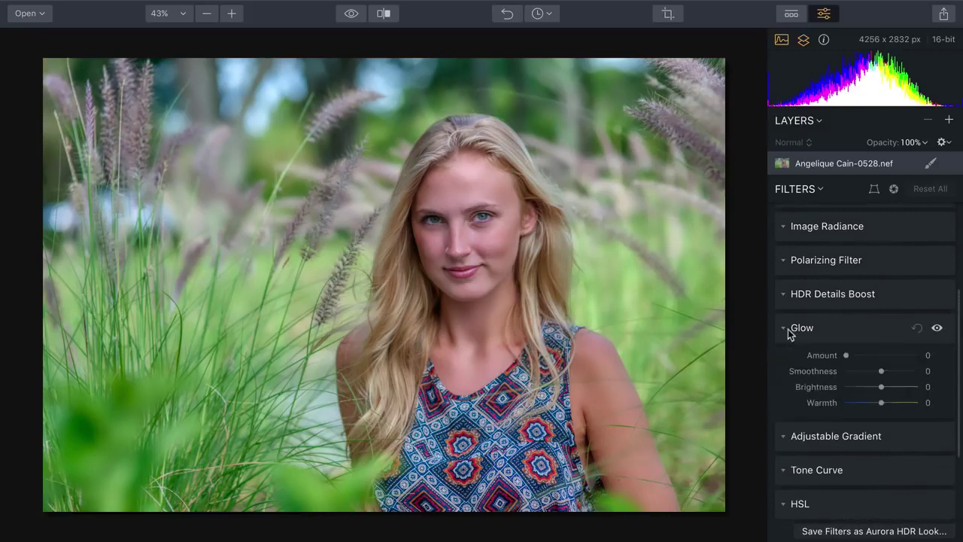
{"action": "left_click_drag", "start_coordinate": [847, 357], "coordinate": [885, 387]}
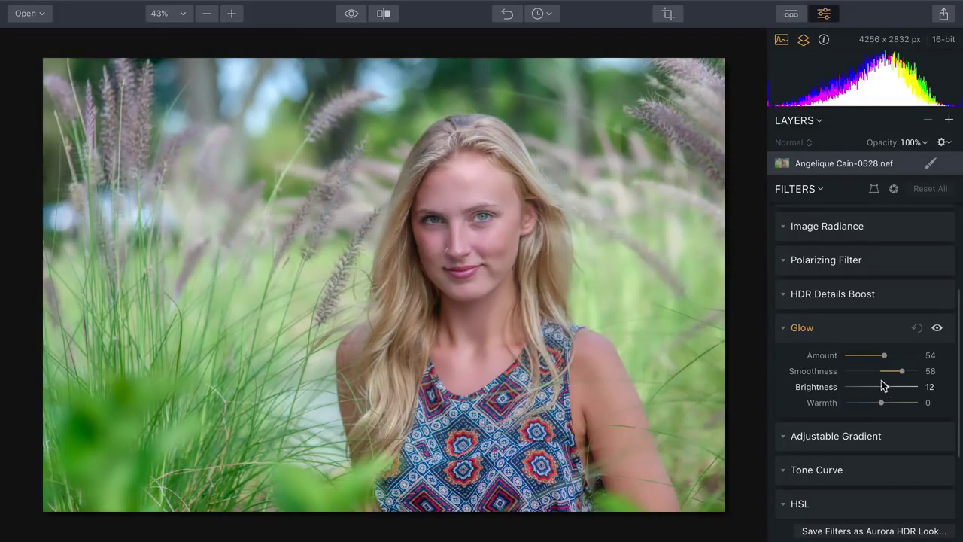
{"action": "left_click", "coordinate": [785, 331]}
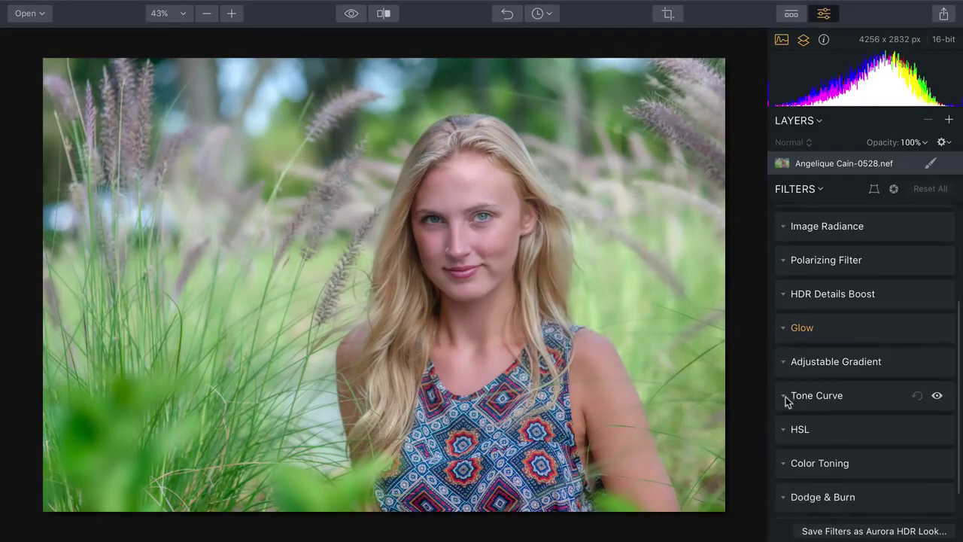
Set the Green luminance to -28 and the Green saturation to -20 in the HSL filter.
{"action": "left_click", "coordinate": [798, 428]}
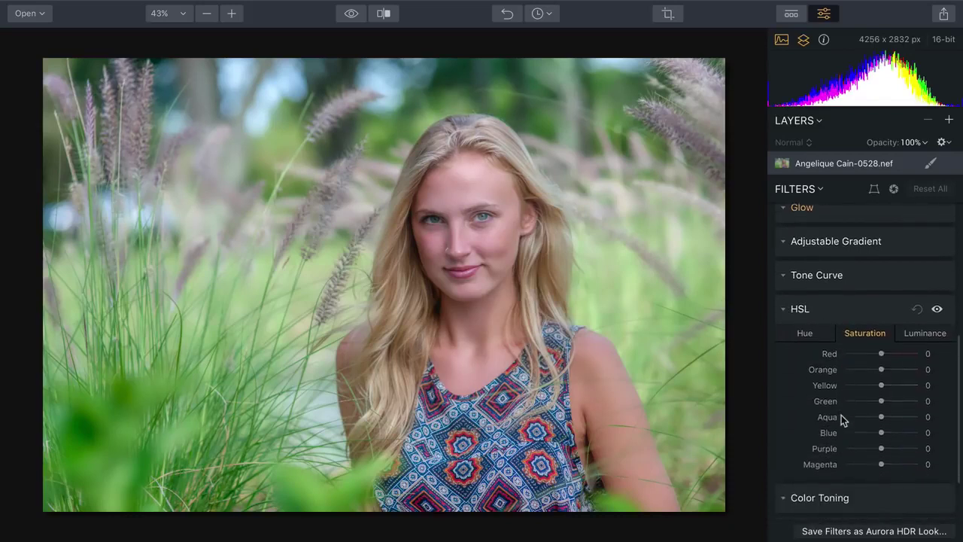
{"action": "left_click", "coordinate": [922, 325]}
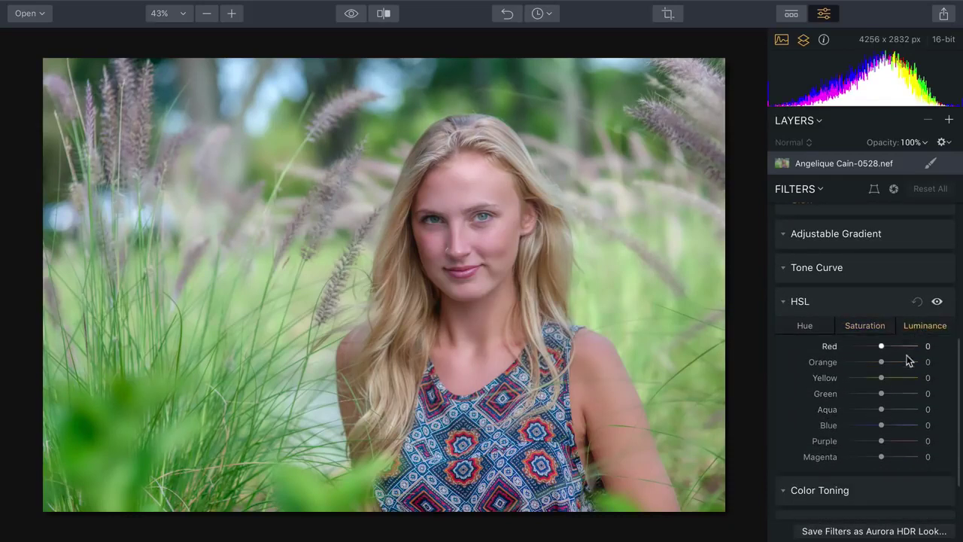
{"action": "left_click_drag", "start_coordinate": [882, 398], "coordinate": [870, 398]}
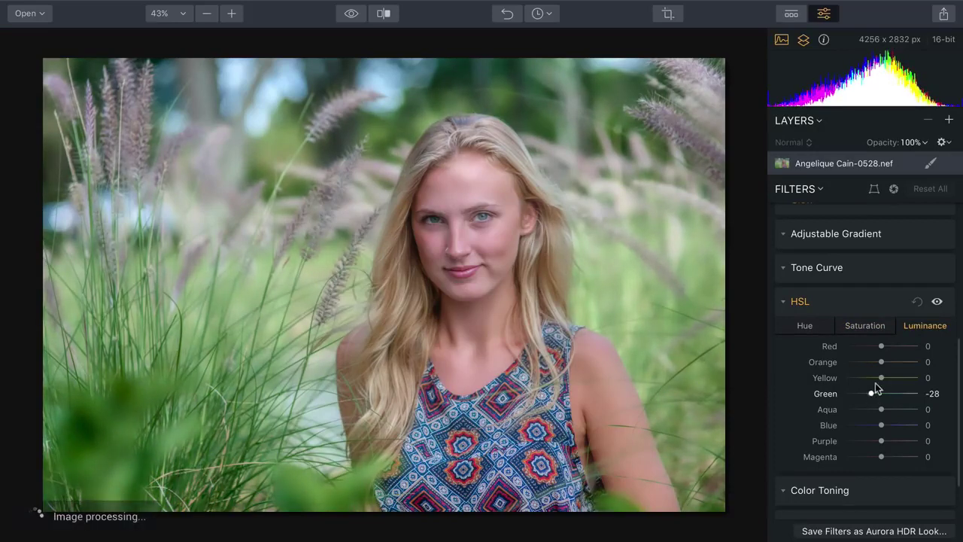
{"action": "left_click", "coordinate": [865, 326]}
{"action": "left_click_drag", "start_coordinate": [877, 397], "coordinate": [874, 397]}
Expand the Vignette filter and place the vignette's center on the woman's face.
{"action": "scroll", "coordinate": [873, 396], "scroll_direction": "down", "scroll_amount": 2}
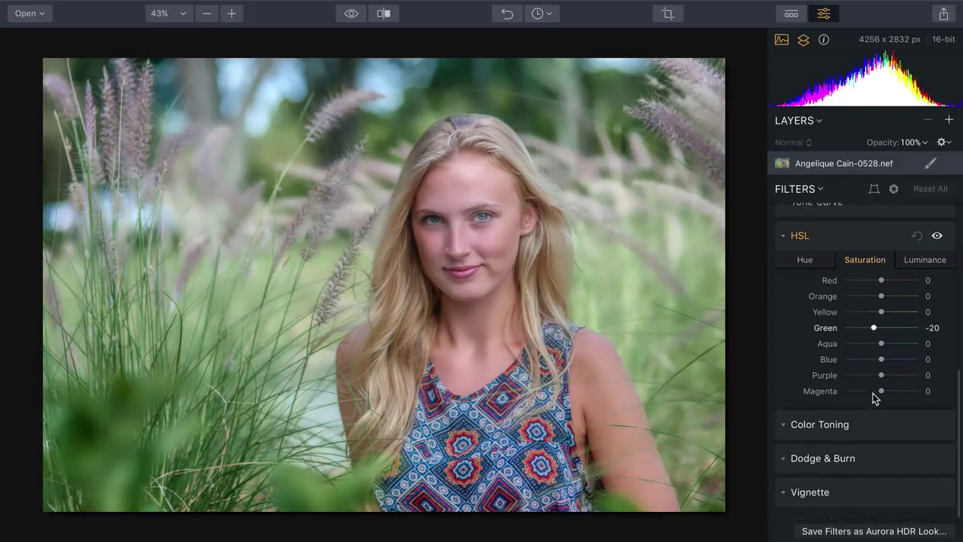
{"action": "left_click", "coordinate": [785, 492]}
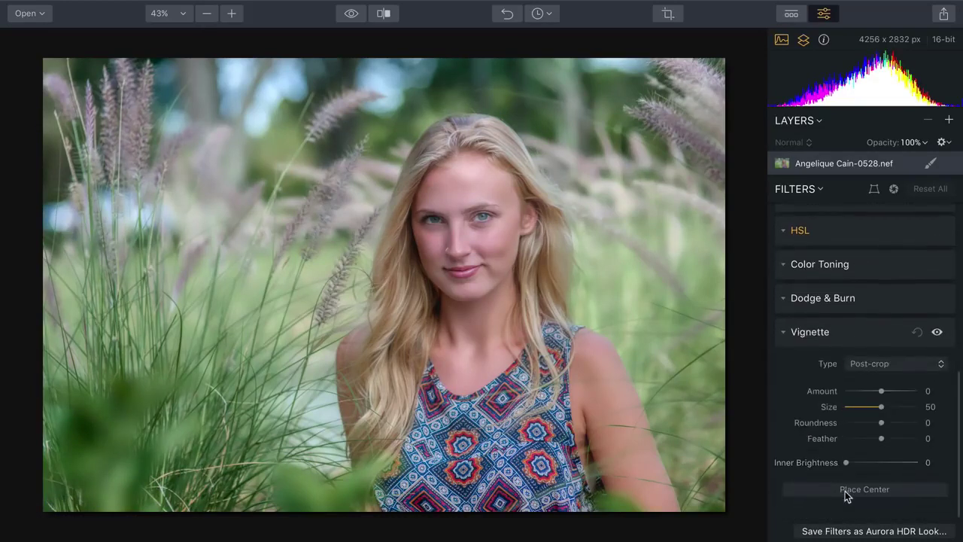
{"action": "left_click", "coordinate": [846, 490]}
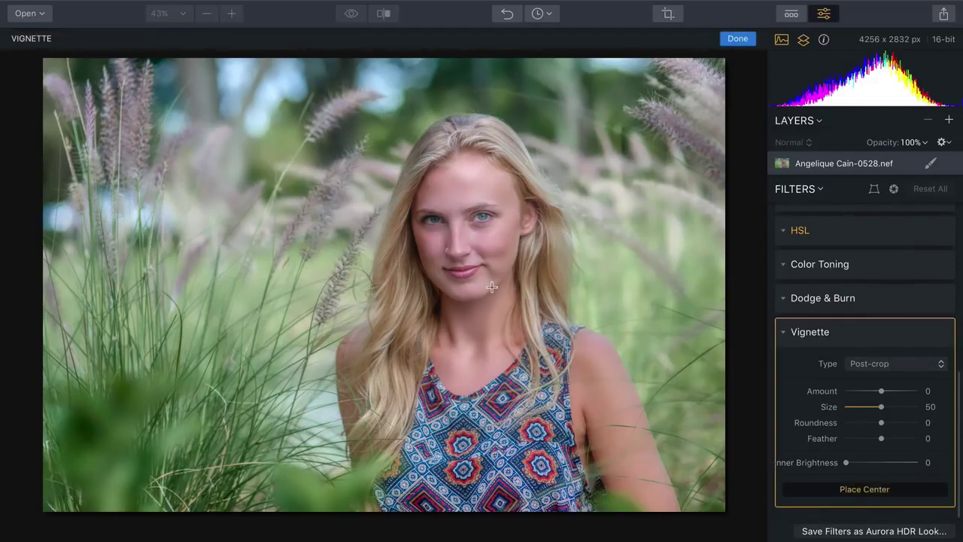
{"action": "left_click", "coordinate": [462, 242]}
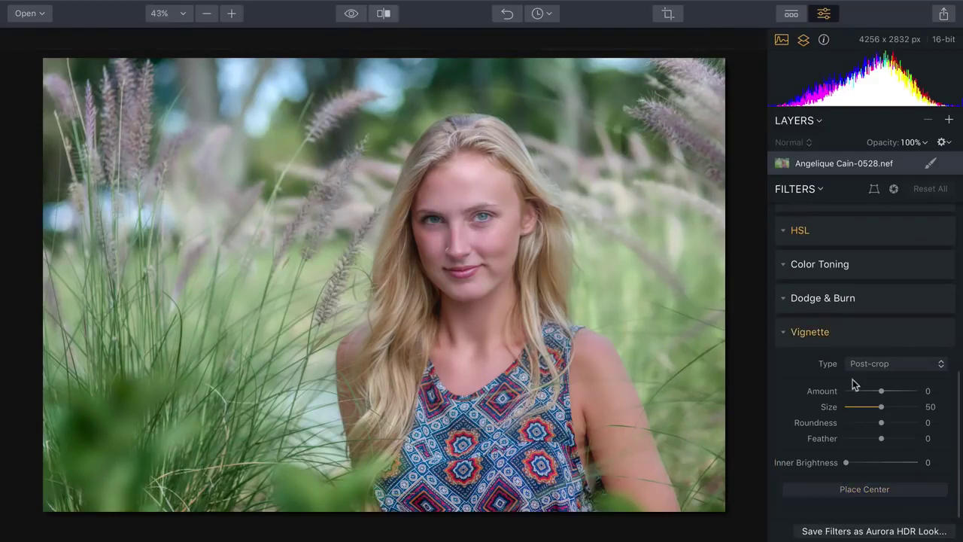
Set the vignette's Amount to -100, Roundness to 100 and Feather to 86.
{"action": "left_click_drag", "start_coordinate": [881, 391], "coordinate": [812, 389]}
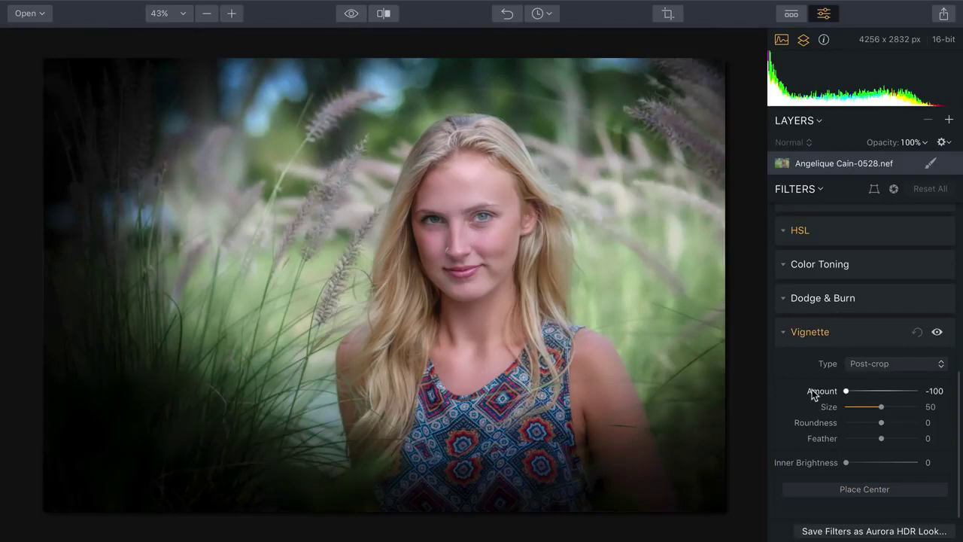
{"action": "left_click_drag", "start_coordinate": [884, 422], "coordinate": [946, 409]}
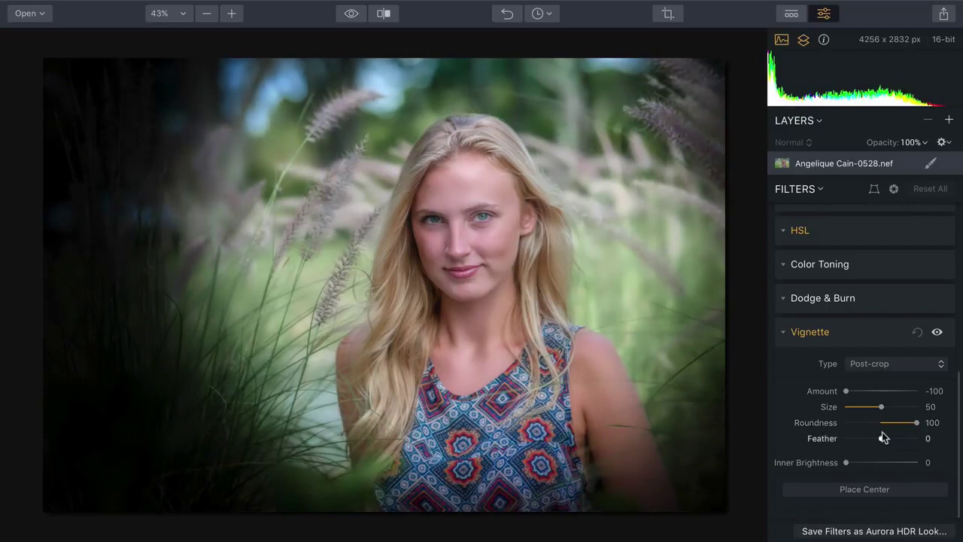
{"action": "left_click_drag", "start_coordinate": [882, 439], "coordinate": [915, 434]}
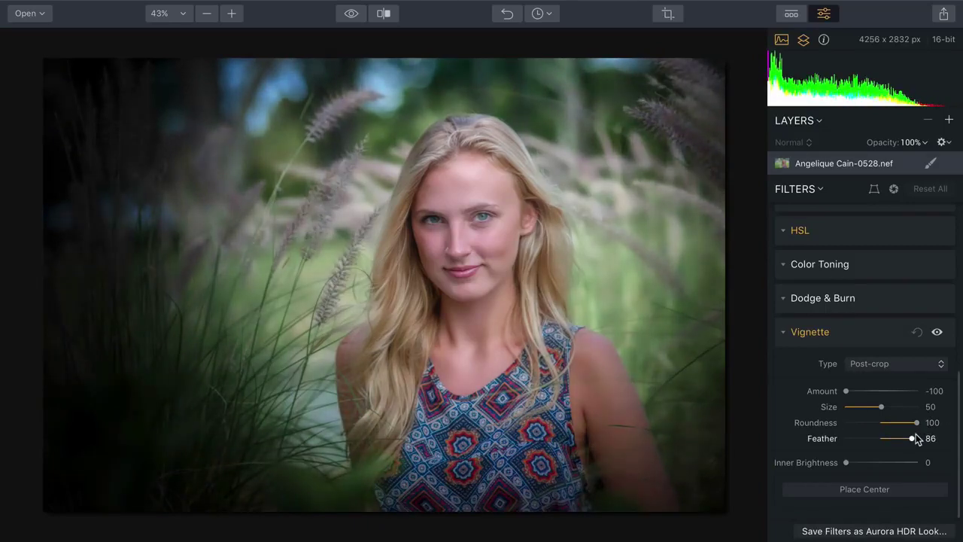
Set the vignette Amount to -50, compare the photo with and without the vignette twice, and collapse the filter.
{"action": "left_click", "coordinate": [854, 392]}
{"action": "left_click_drag", "start_coordinate": [854, 392], "coordinate": [863, 392]}
{"action": "left_click", "coordinate": [936, 333]}
{"action": "left_click", "coordinate": [937, 333]}
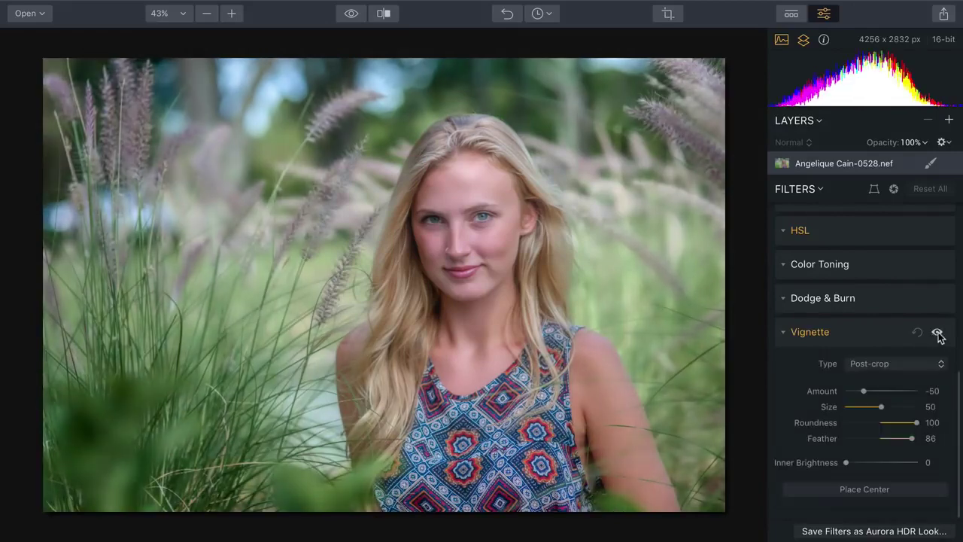
{"action": "left_click", "coordinate": [937, 334]}
{"action": "left_click", "coordinate": [937, 334]}
{"action": "mouse_move", "coordinate": [832, 336]}
{"action": "left_click", "coordinate": [784, 335]}
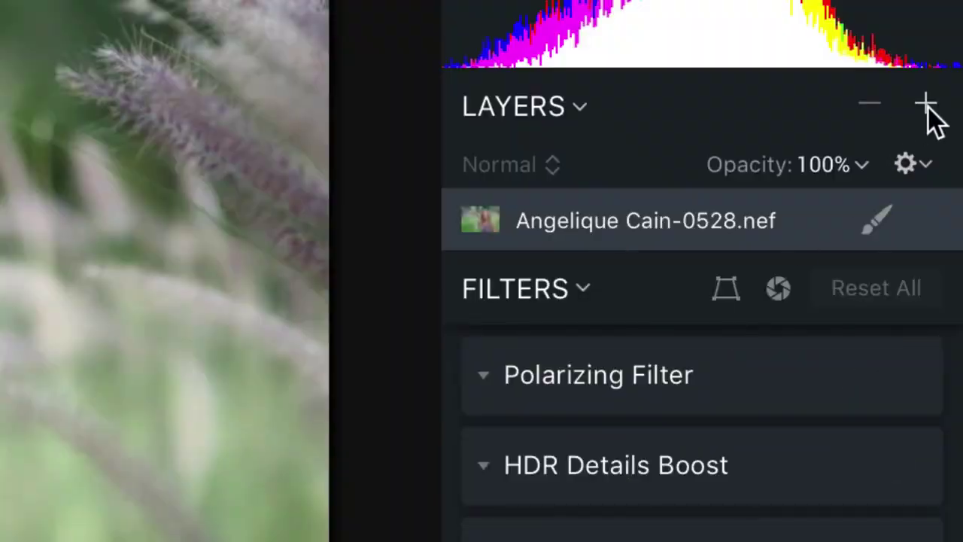
Add a new adjustment layer and draw a radial mask on it centered on the woman's face.
{"action": "left_click", "coordinate": [927, 106]}
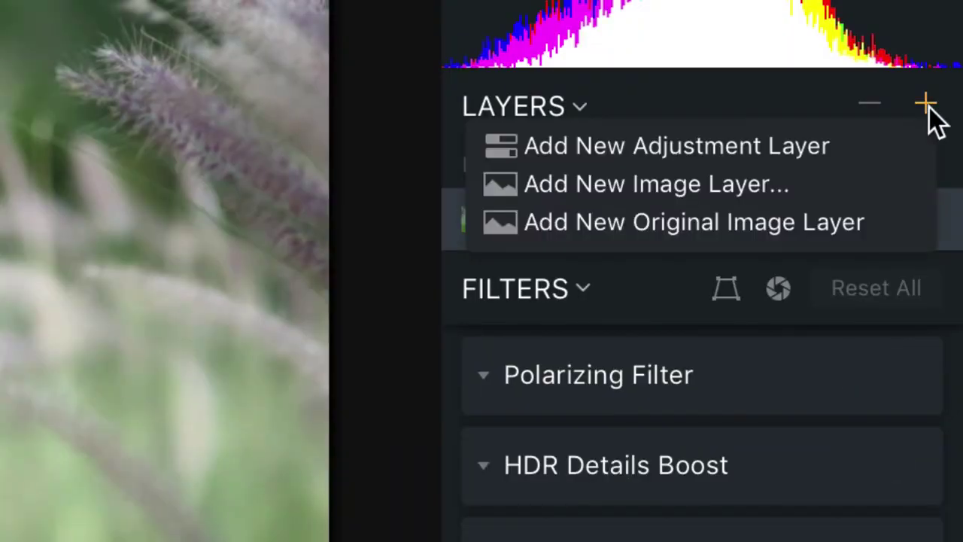
{"action": "left_click", "coordinate": [877, 150]}
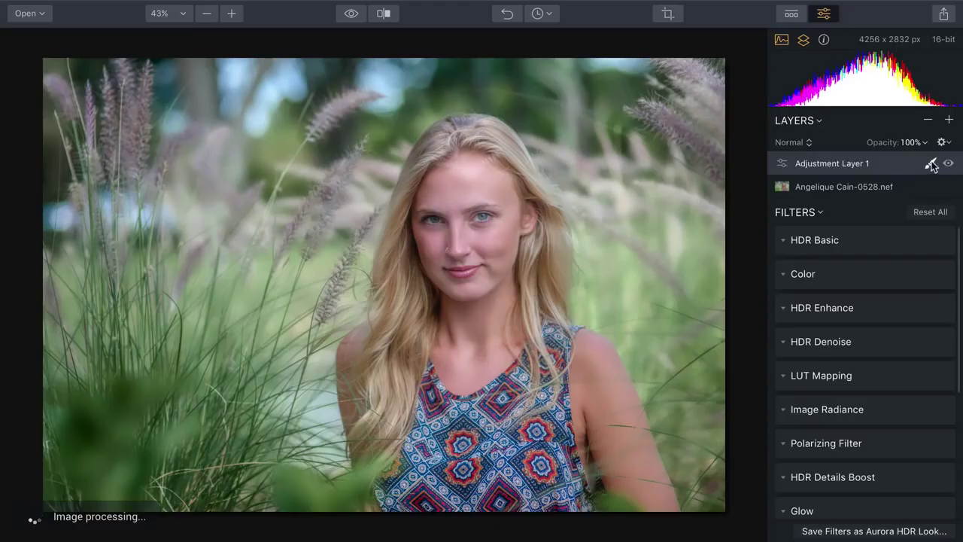
{"action": "left_click", "coordinate": [932, 165]}
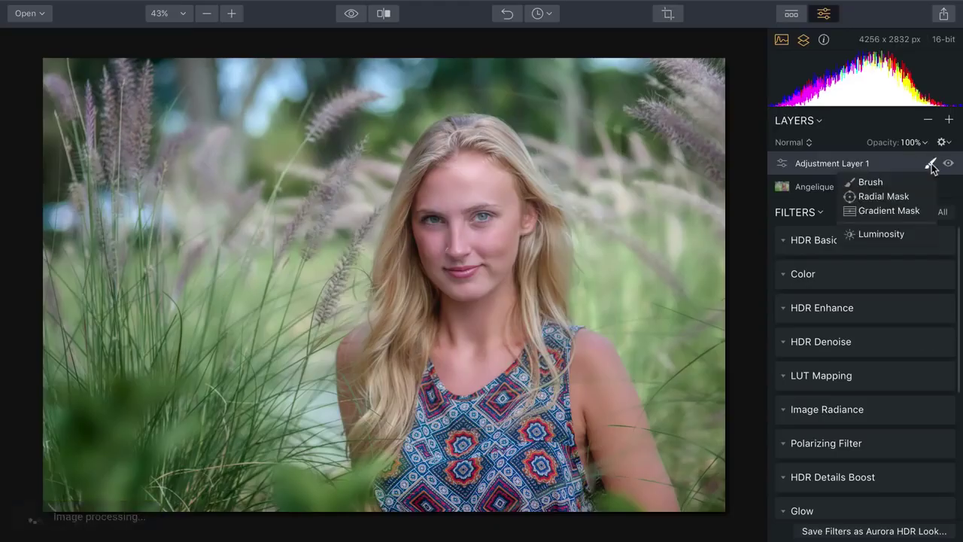
{"action": "left_click", "coordinate": [913, 197]}
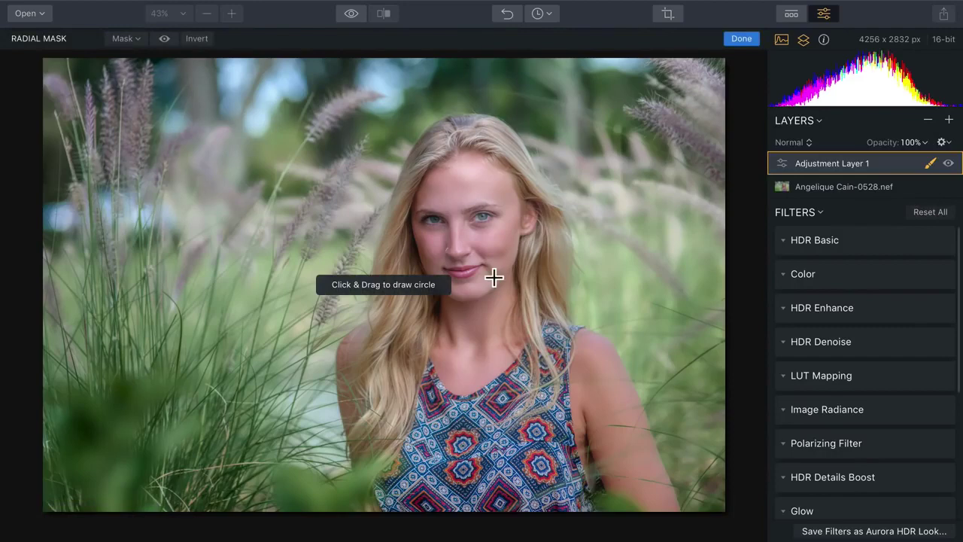
{"action": "left_click_drag", "start_coordinate": [398, 396], "coordinate": [467, 242]}
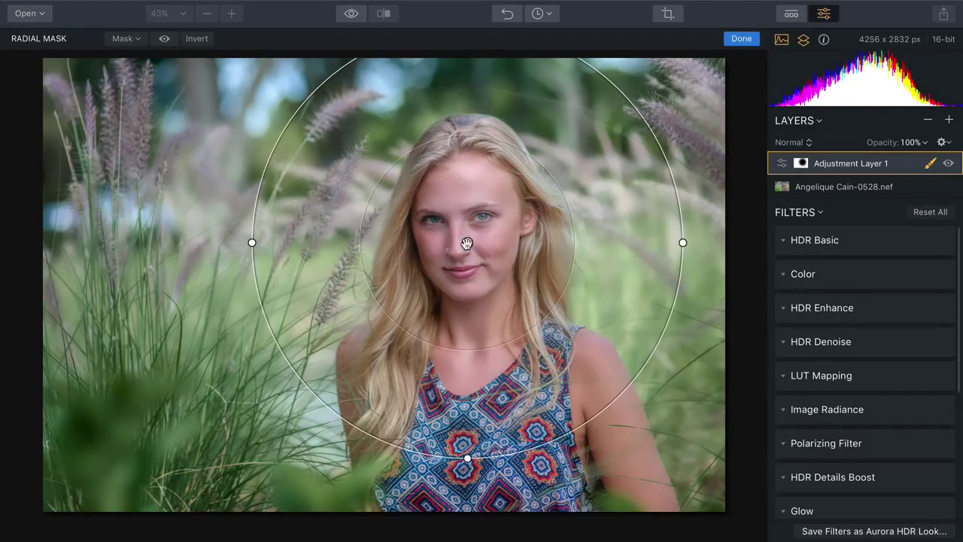
Show the mask overlay, reshape the radial mask into a tall ellipse around the woman's head and upper body, and finish the mask.
{"action": "left_click", "coordinate": [164, 41]}
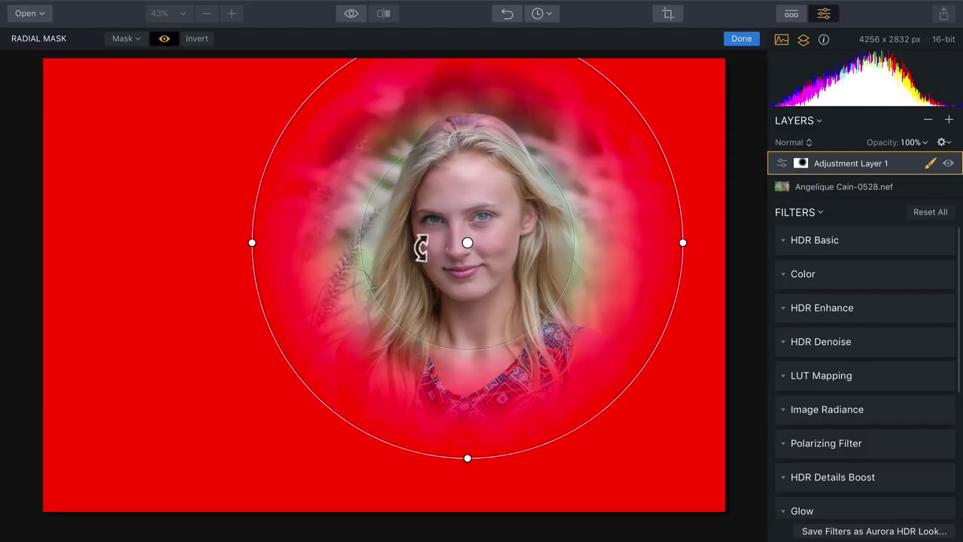
{"action": "left_click_drag", "start_coordinate": [368, 243], "coordinate": [391, 241]}
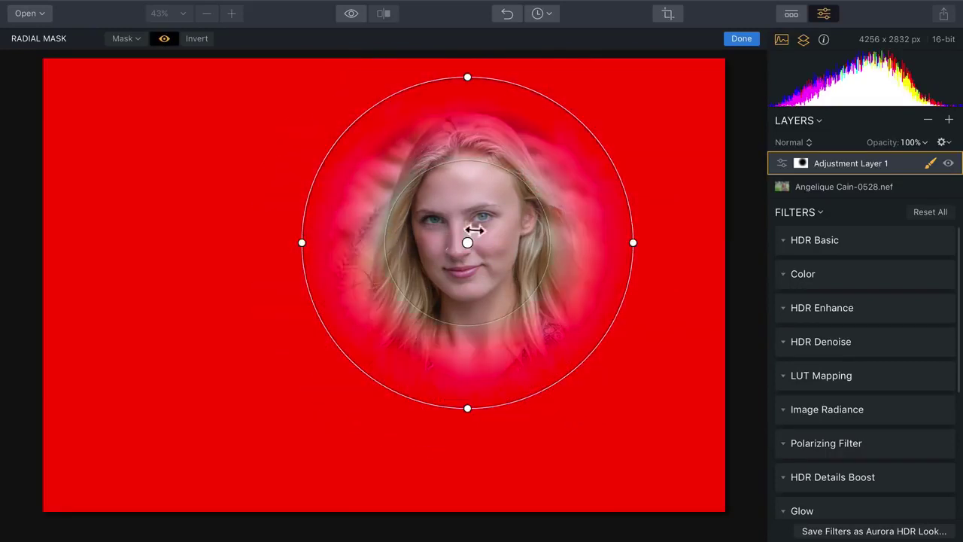
{"action": "left_click_drag", "start_coordinate": [634, 248], "coordinate": [652, 245]}
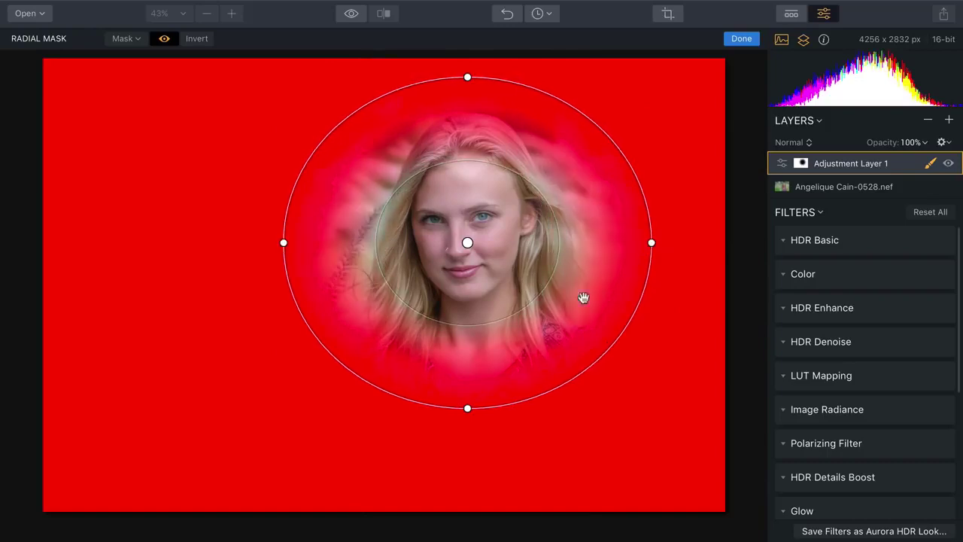
{"action": "left_click_drag", "start_coordinate": [467, 409], "coordinate": [467, 504]}
{"action": "left_click_drag", "start_coordinate": [454, 337], "coordinate": [454, 346]}
{"action": "left_click_drag", "start_coordinate": [653, 254], "coordinate": [679, 256]}
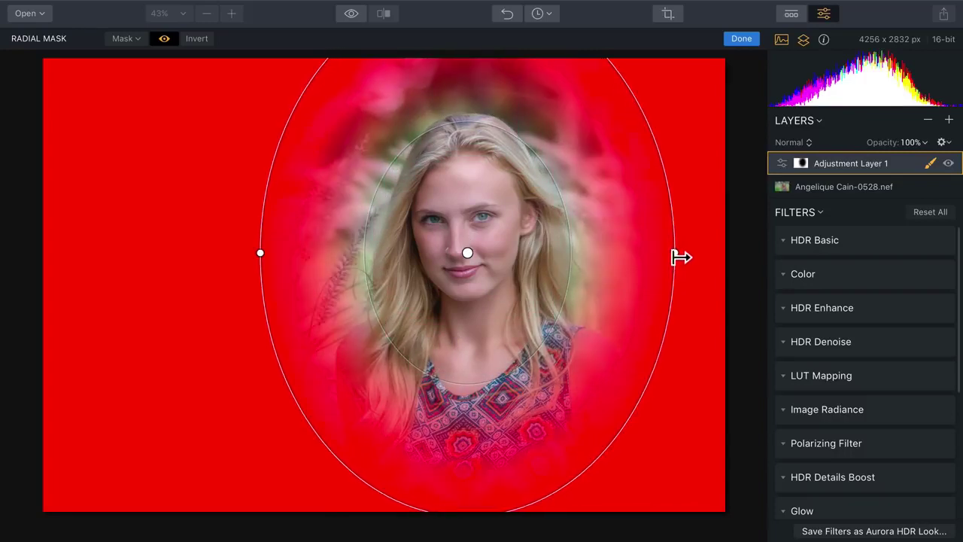
{"action": "left_click", "coordinate": [730, 39]}
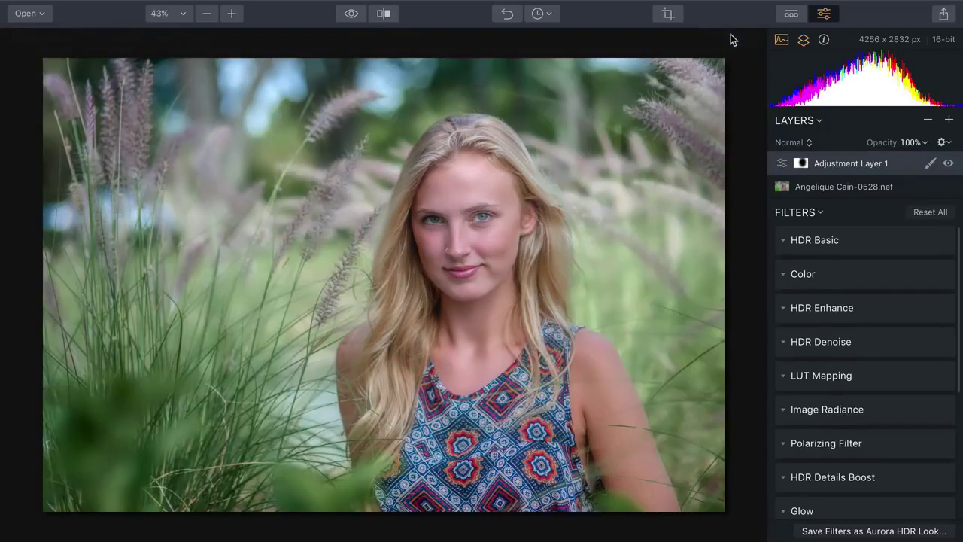
Set Smart Tone to -48 and Contrast to 20 in the adjustment layer's HDR Basic filter, and collapse the filter.
{"action": "left_click", "coordinate": [783, 242]}
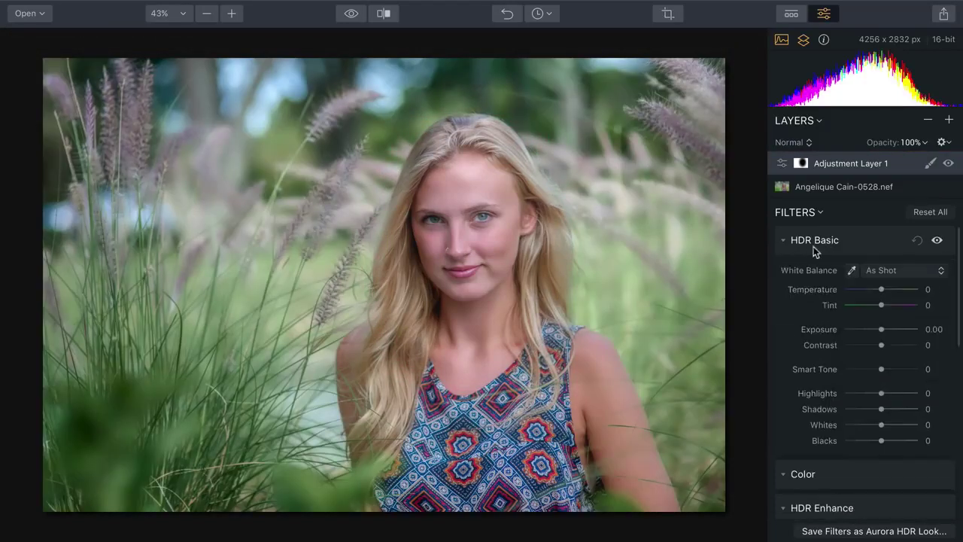
{"action": "left_click_drag", "start_coordinate": [878, 371], "coordinate": [858, 382]}
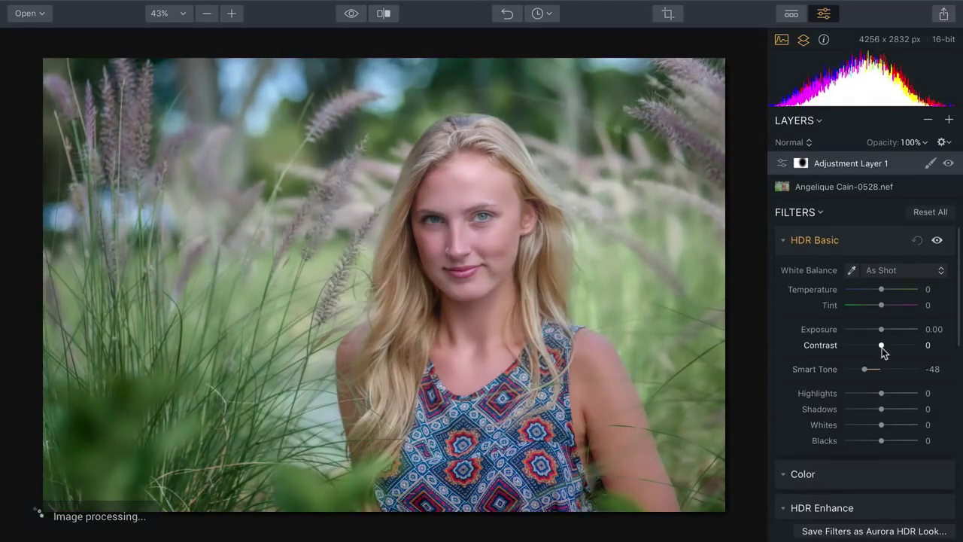
{"action": "left_click_drag", "start_coordinate": [881, 345], "coordinate": [889, 348]}
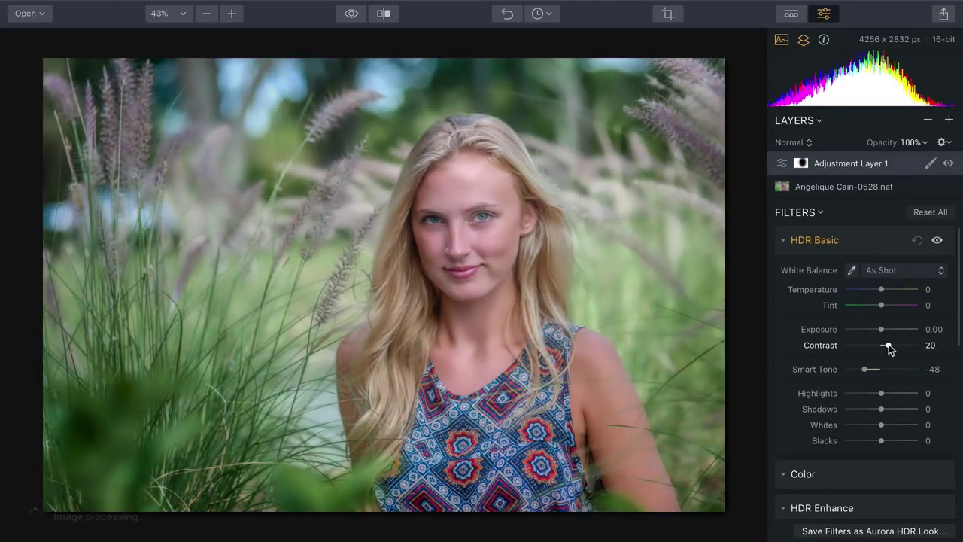
{"action": "left_click", "coordinate": [783, 241]}
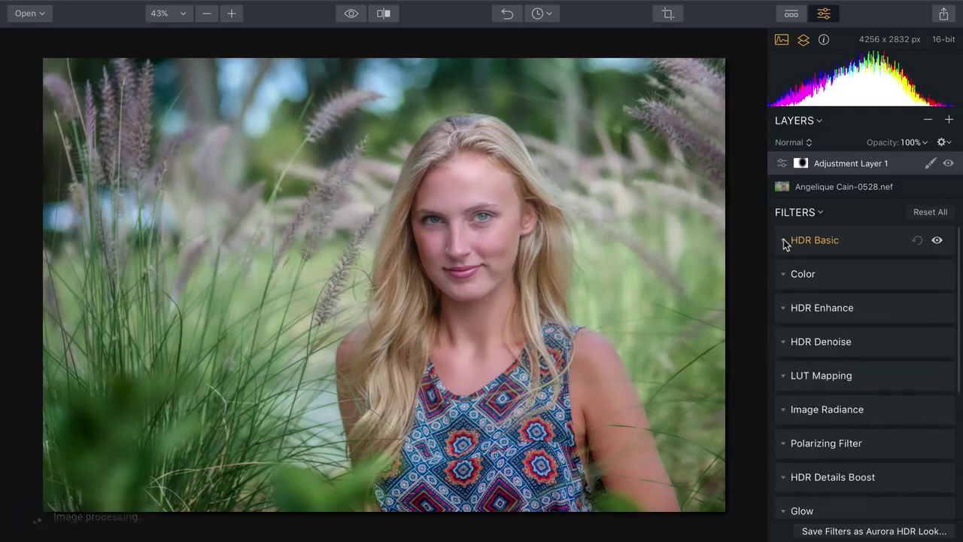
Set HDR Smart Structure to 31 and HDR Clarity to 23 in HDR Enhance, and toggle the adjustment layer's visibility to compare.
{"action": "left_click", "coordinate": [783, 309]}
{"action": "left_click_drag", "start_coordinate": [874, 393], "coordinate": [867, 391]}
{"action": "left_click_drag", "start_coordinate": [862, 352], "coordinate": [859, 354]}
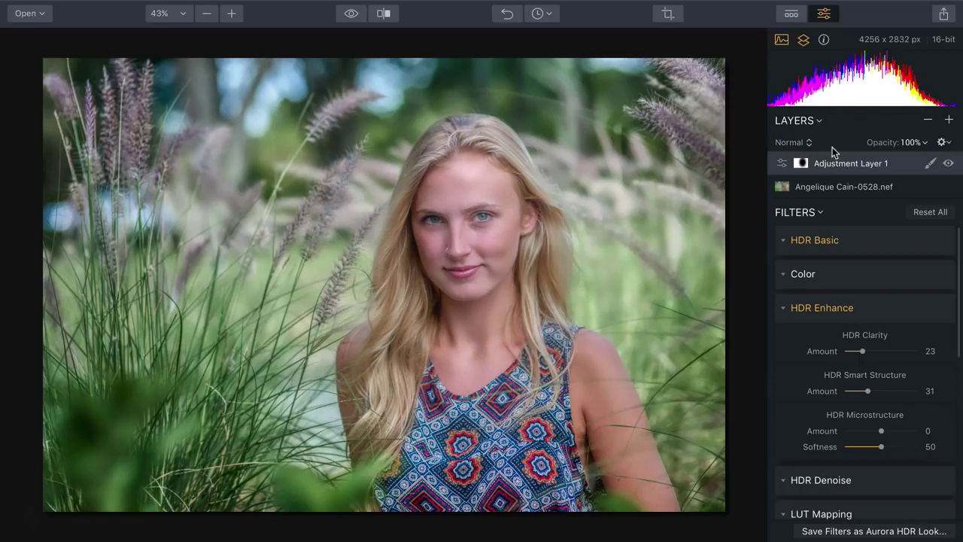
{"action": "left_click", "coordinate": [948, 165]}
Open the crop tool, review the available aspect ratios, and leave it with the Original aspect.
{"action": "left_click", "coordinate": [666, 14]}
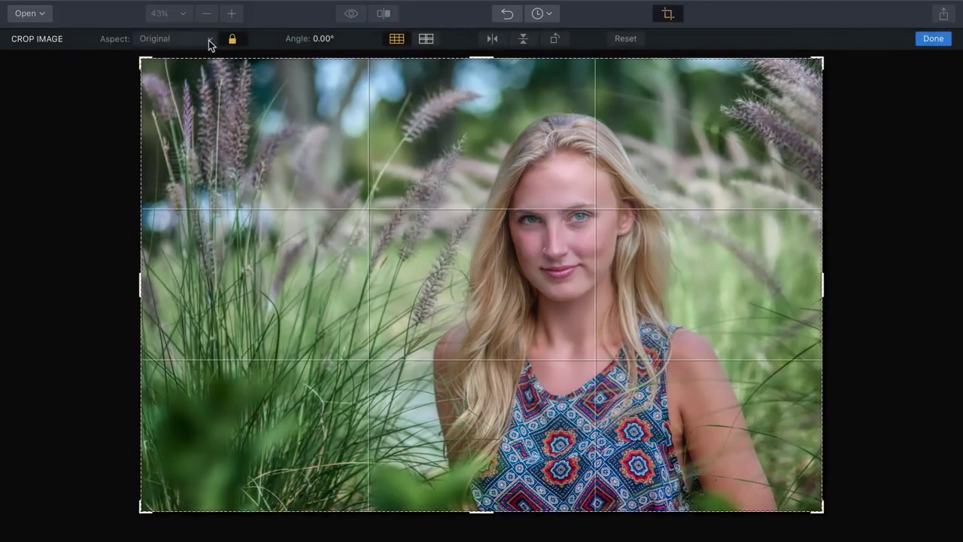
{"action": "left_click", "coordinate": [207, 38]}
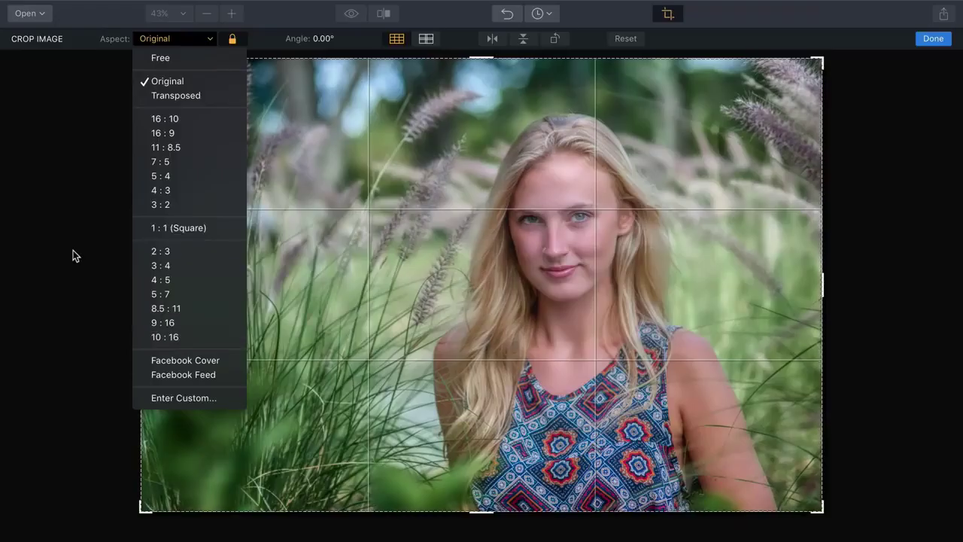
{"action": "left_click", "coordinate": [88, 307]}
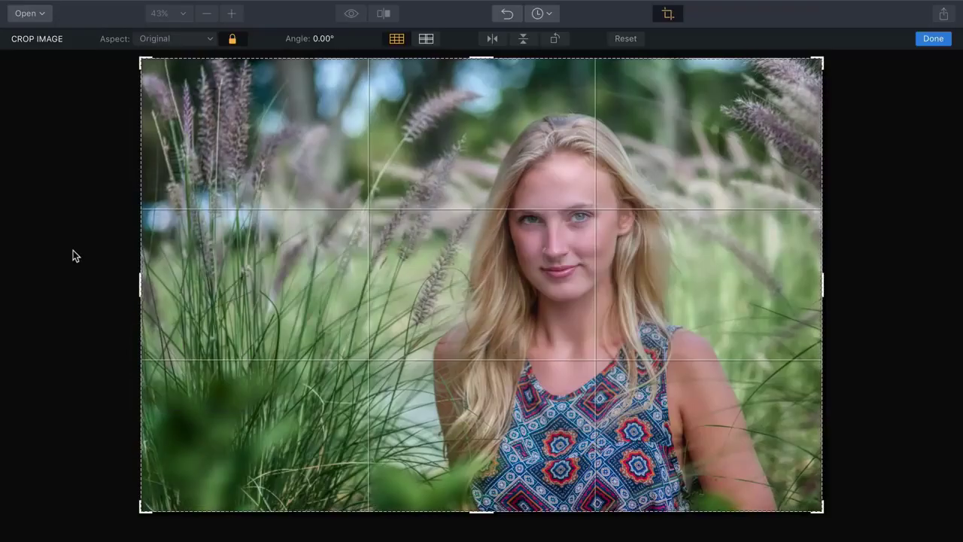
{"action": "left_click", "coordinate": [941, 43]}
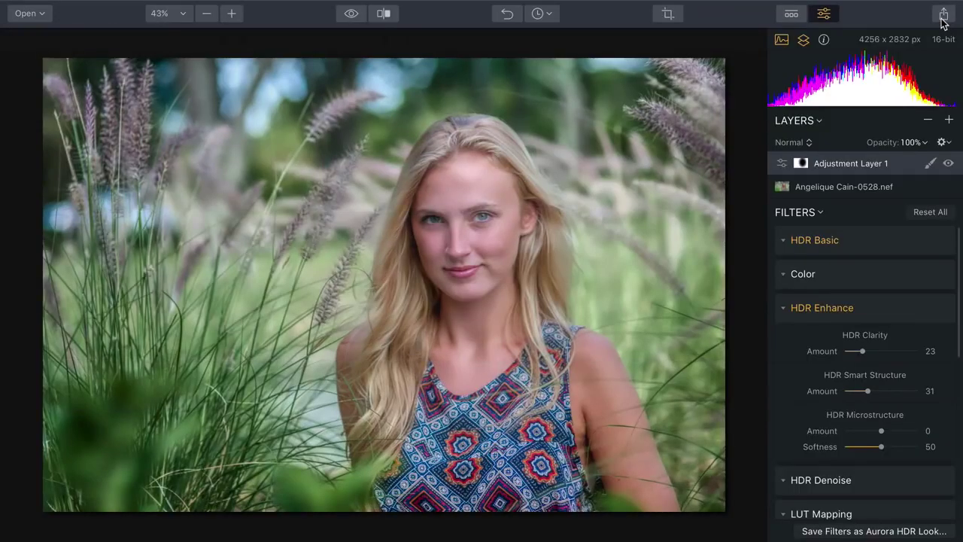
Review the sharing options and the file format and color space choices for exporting to an image, and cancel the export.
{"action": "left_click", "coordinate": [942, 13]}
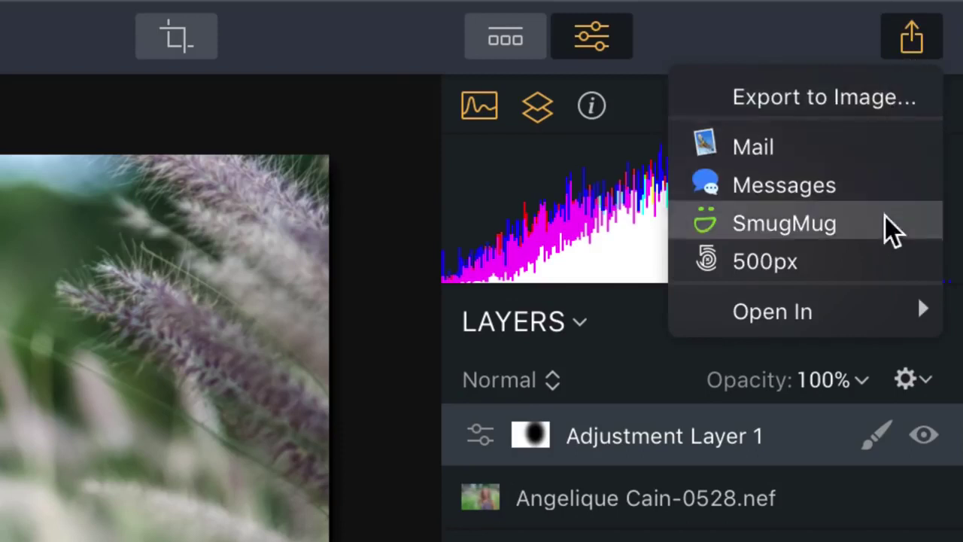
{"action": "mouse_move", "coordinate": [892, 308]}
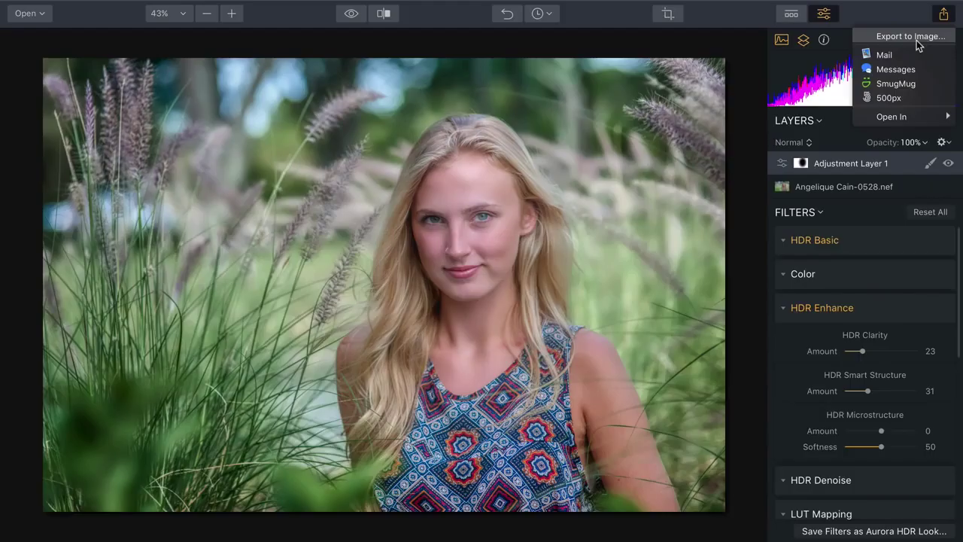
{"action": "left_click", "coordinate": [837, 105]}
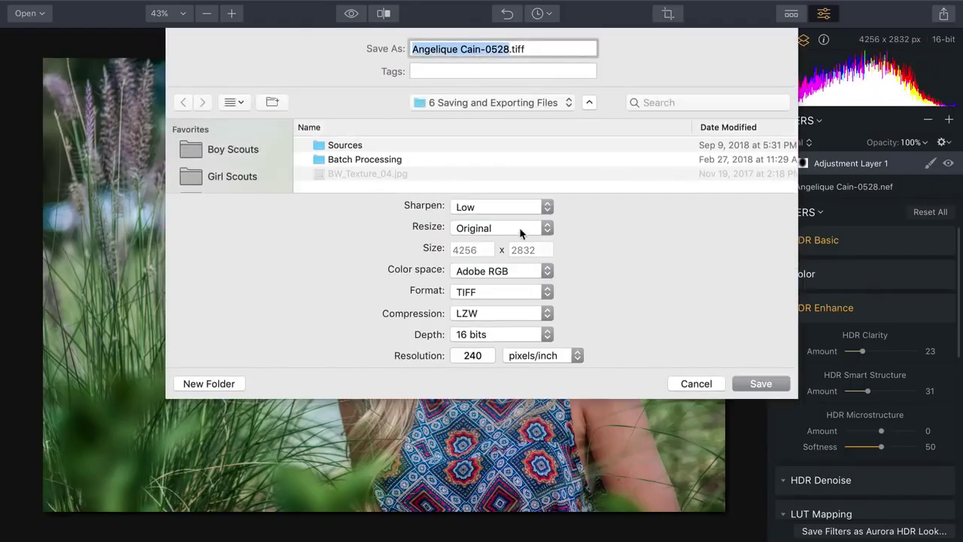
{"action": "left_click", "coordinate": [516, 292]}
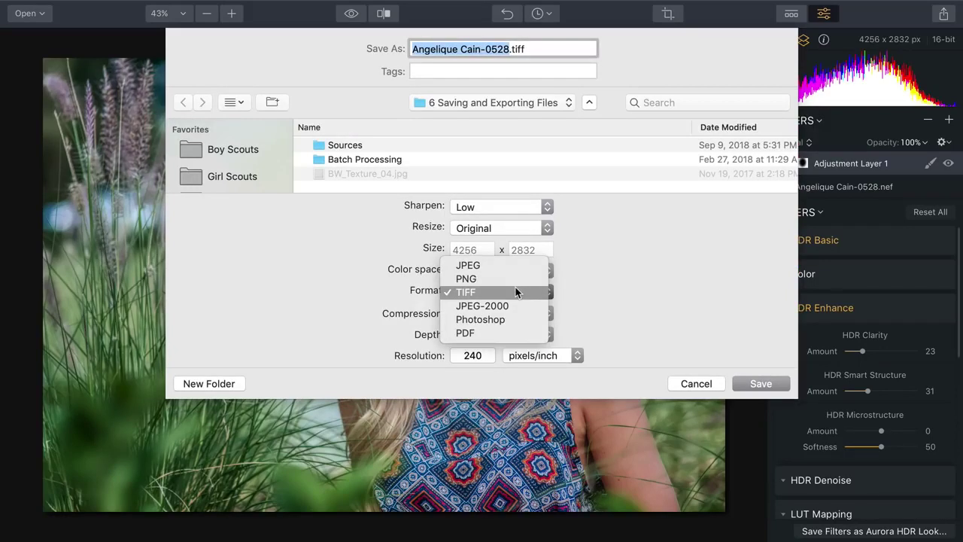
{"action": "left_click", "coordinate": [582, 301]}
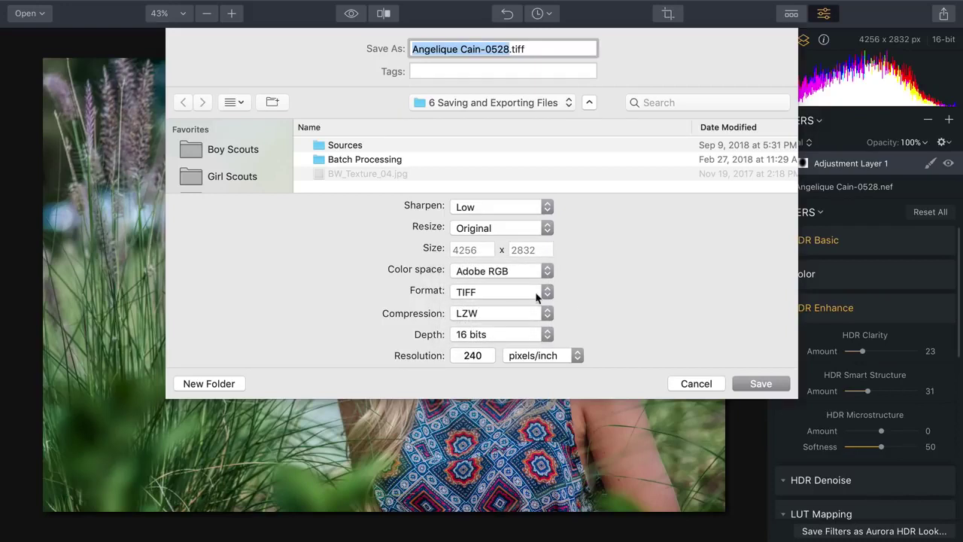
{"action": "left_click", "coordinate": [525, 272]}
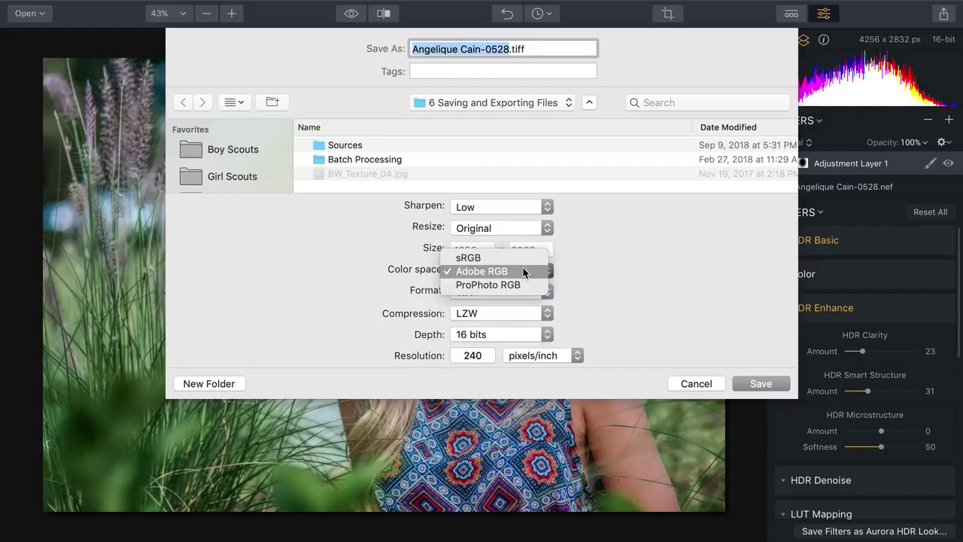
{"action": "left_click", "coordinate": [553, 281]}
{"action": "left_click", "coordinate": [677, 387]}
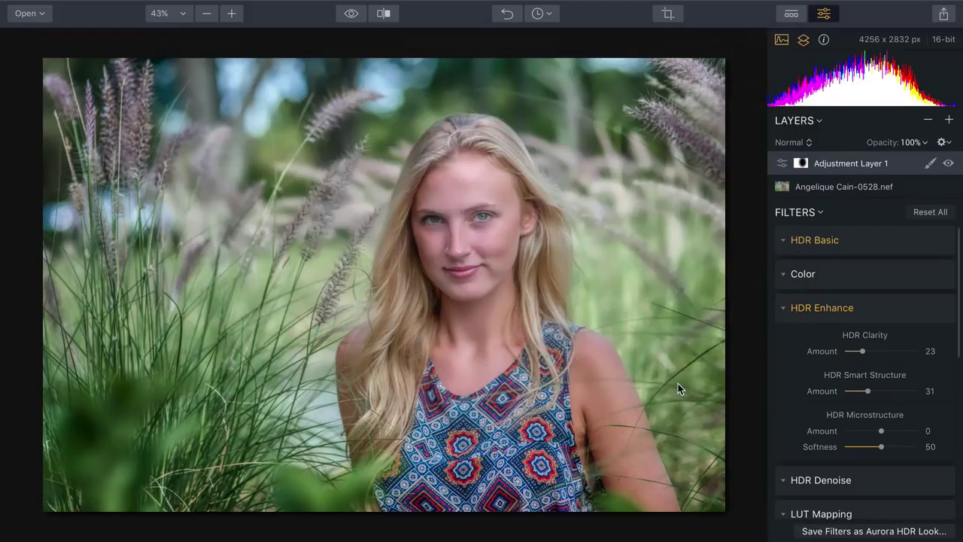
Compare the portrait with its original using the quick preview and the split before-and-after view.
{"action": "left_click", "coordinate": [350, 15]}
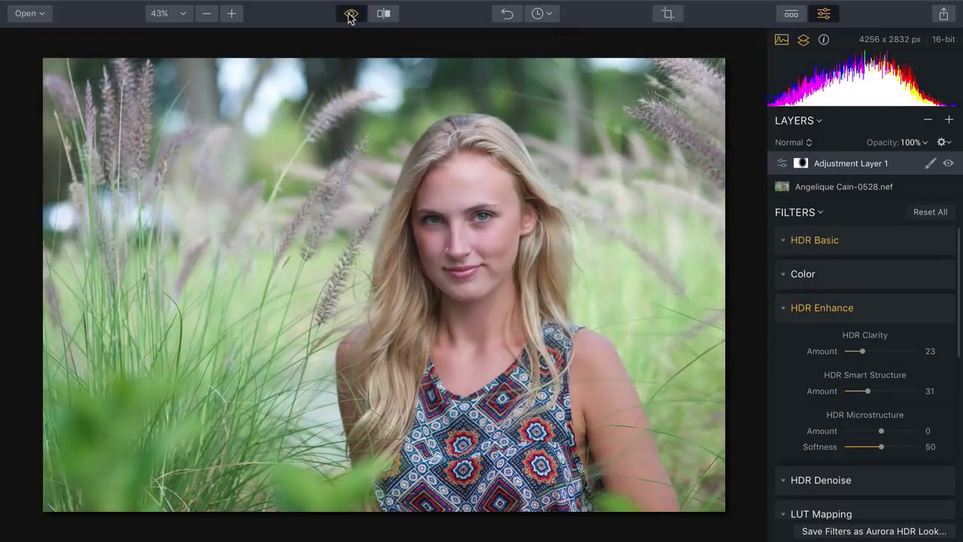
{"action": "left_click", "coordinate": [351, 15]}
{"action": "left_click", "coordinate": [383, 13]}
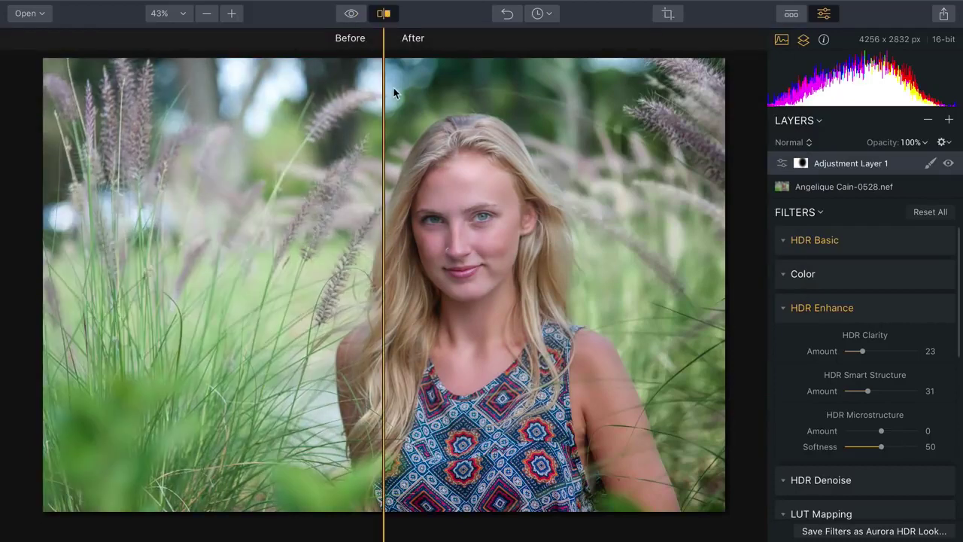
{"action": "left_click_drag", "start_coordinate": [383, 99], "coordinate": [66, 39]}
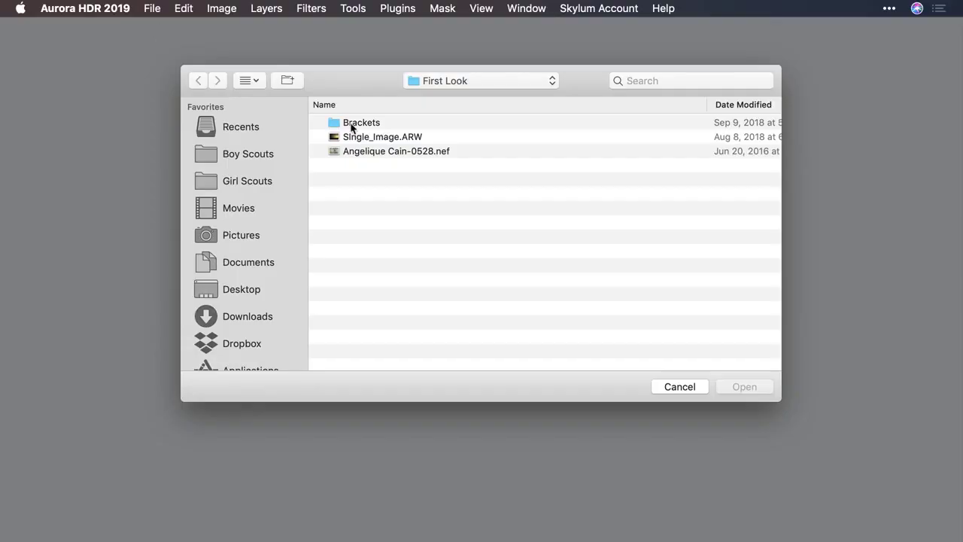
Open all five bracketed DNG exposures from the Brackets folder for merging.
{"action": "left_click", "coordinate": [355, 127]}
{"action": "double_click", "coordinate": [355, 125]}
{"action": "key", "text": "super+a"}
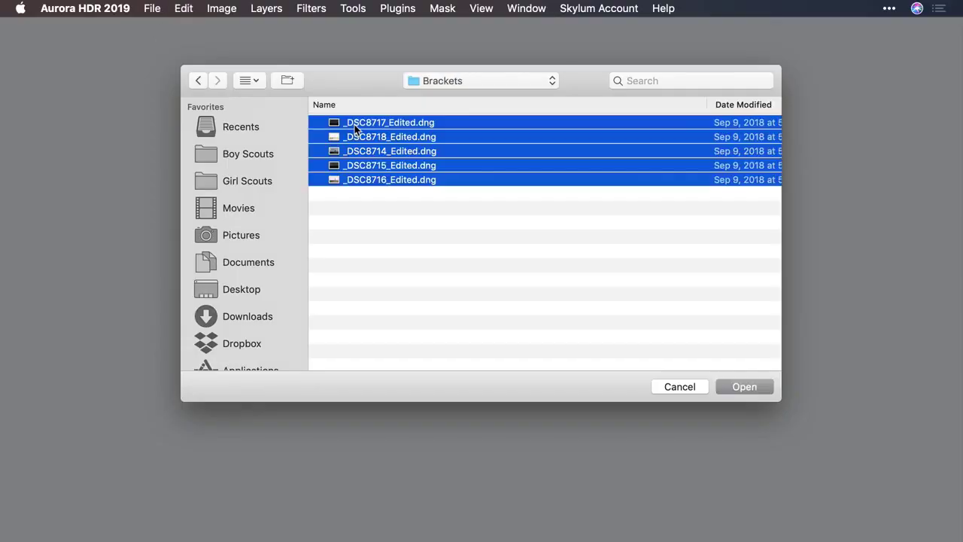
{"action": "key", "text": "Return"}
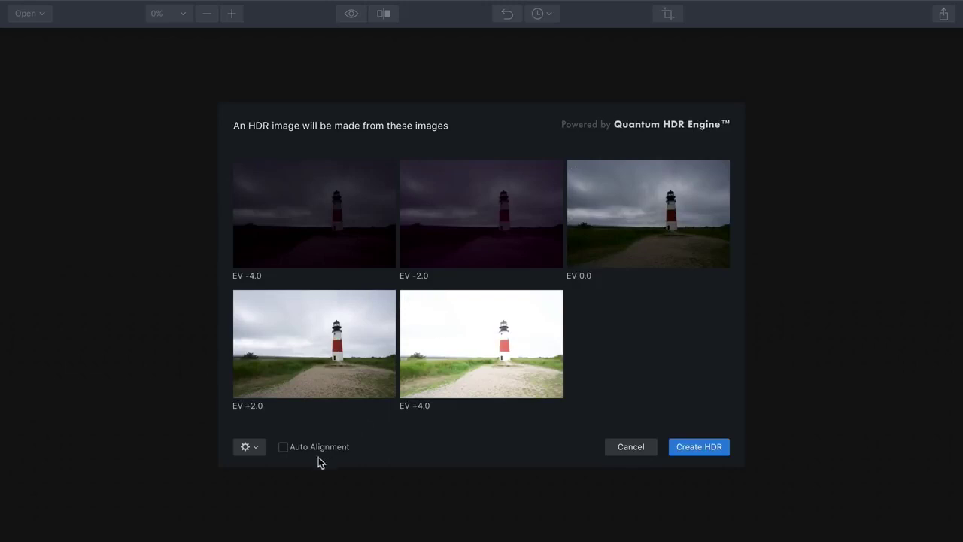
Switch Auto Alignment on and back off, and turn on Ghost Reduction in the HDR merge settings.
{"action": "left_click", "coordinate": [284, 447]}
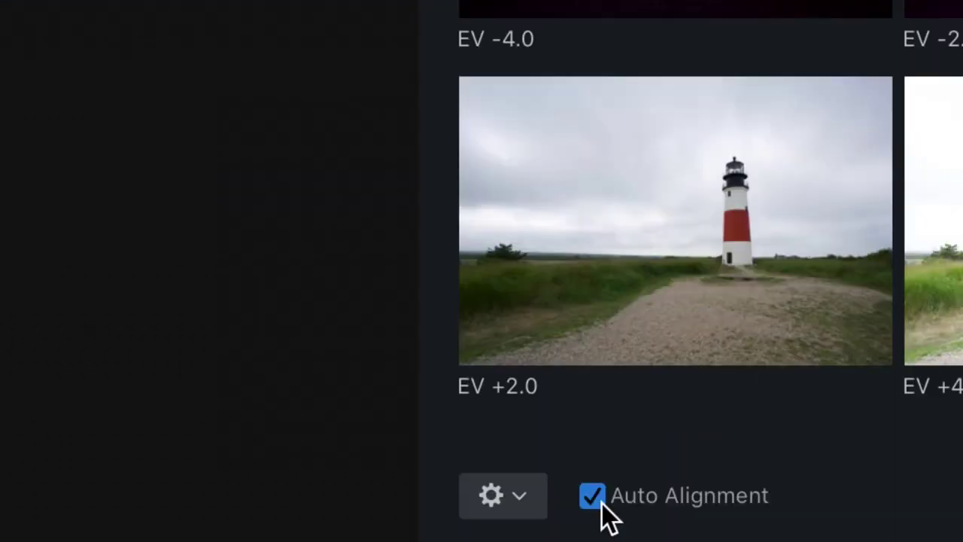
{"action": "left_click", "coordinate": [593, 496]}
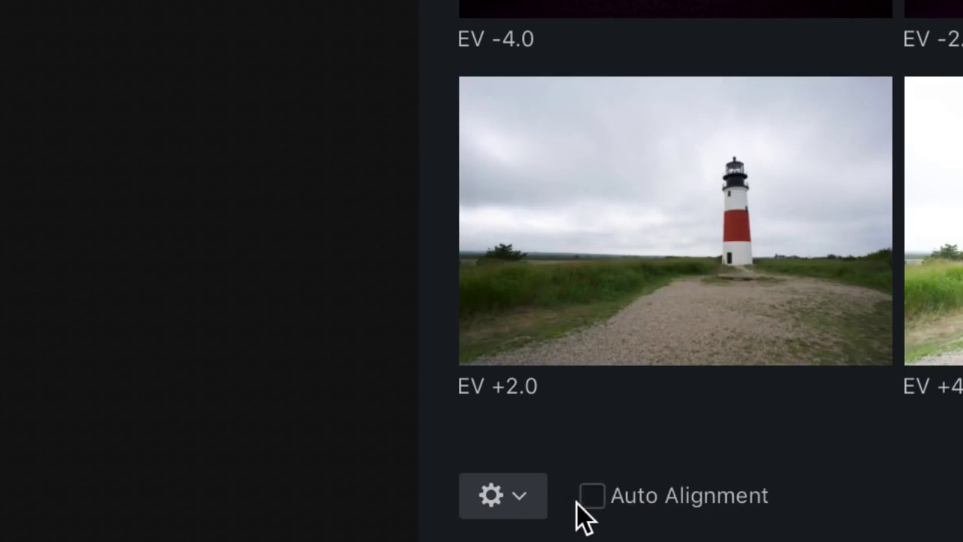
{"action": "left_click", "coordinate": [526, 497]}
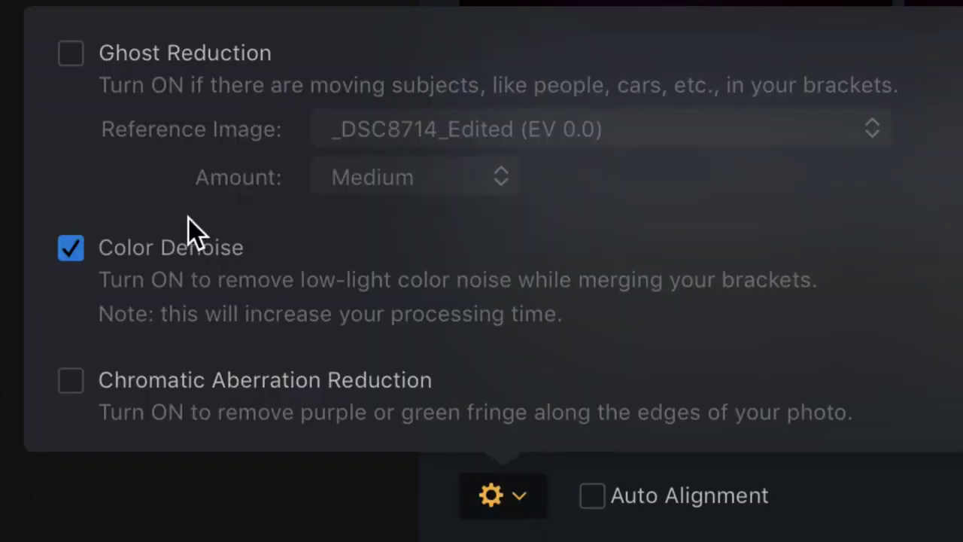
{"action": "left_click", "coordinate": [86, 57]}
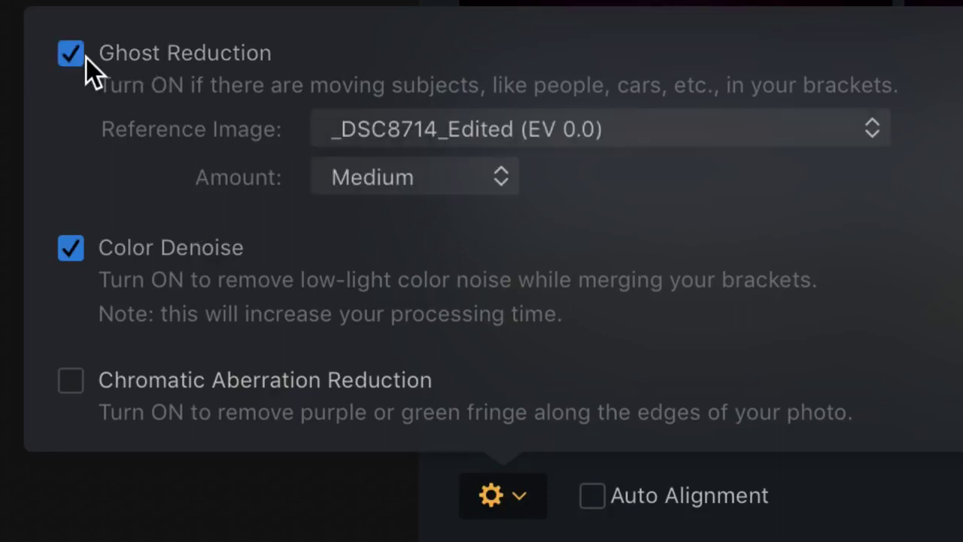
Turn off Ghost Reduction in the merge settings and create the HDR from the five lighthouse exposures.
{"action": "left_click", "coordinate": [86, 57]}
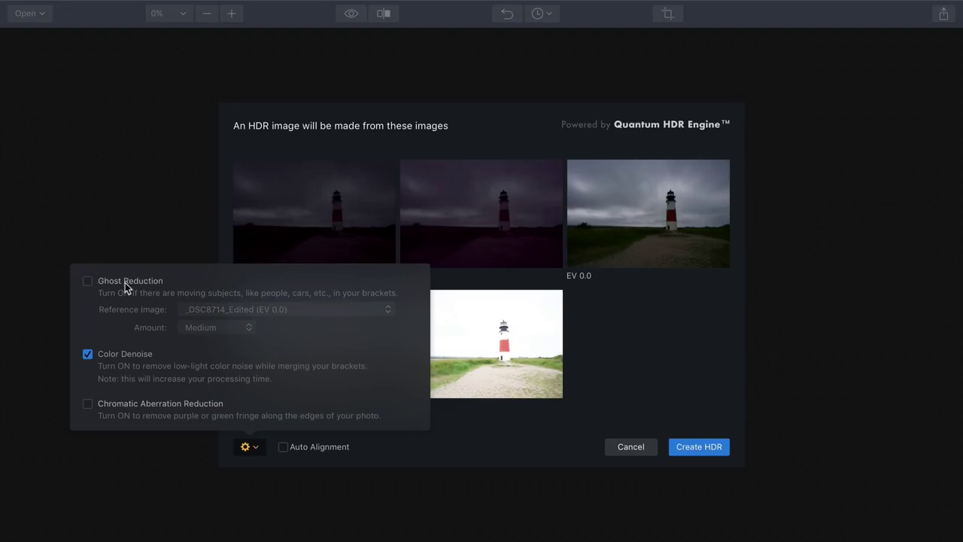
{"action": "left_click", "coordinate": [686, 412]}
{"action": "left_click", "coordinate": [701, 446]}
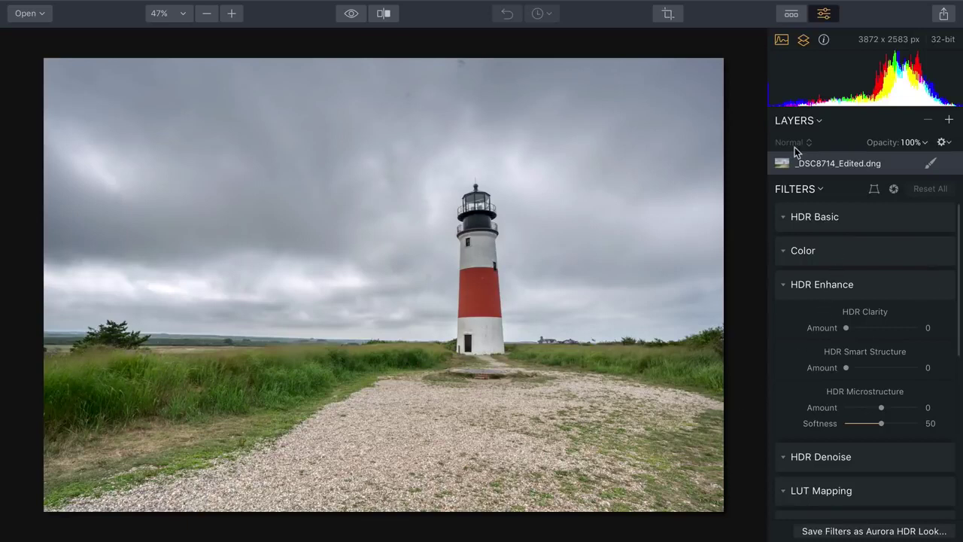
Show the preset looks and choose the Dramatic collection.
{"action": "left_click", "coordinate": [793, 15]}
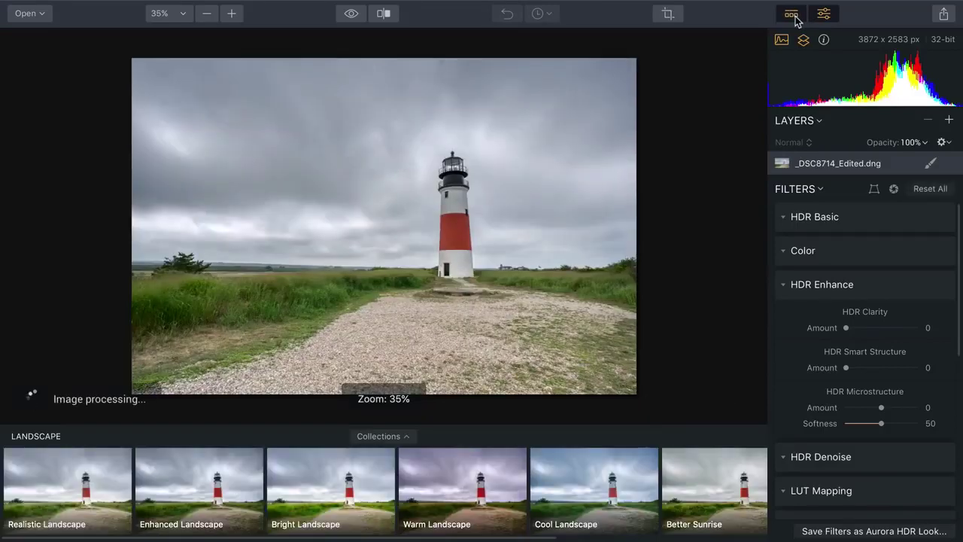
{"action": "left_click", "coordinate": [378, 437]}
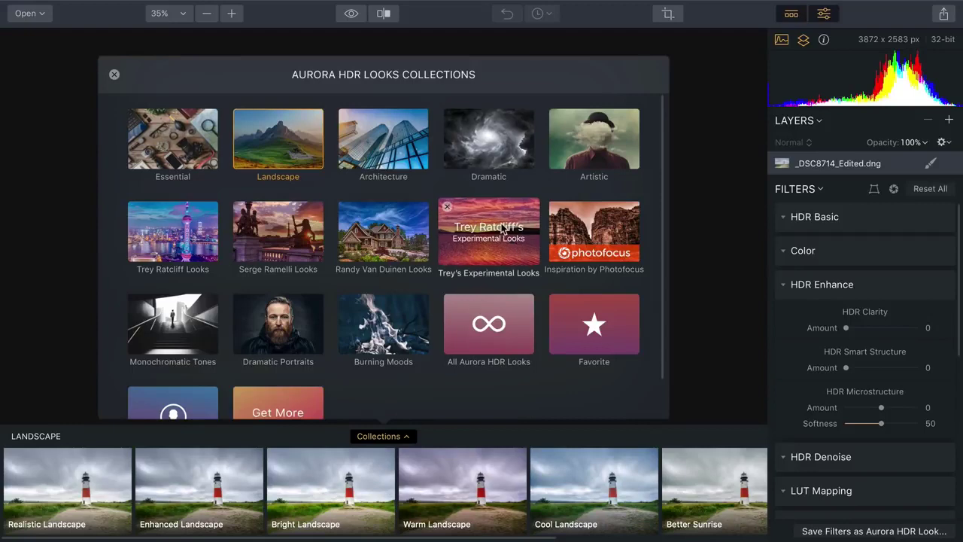
{"action": "left_click", "coordinate": [496, 161]}
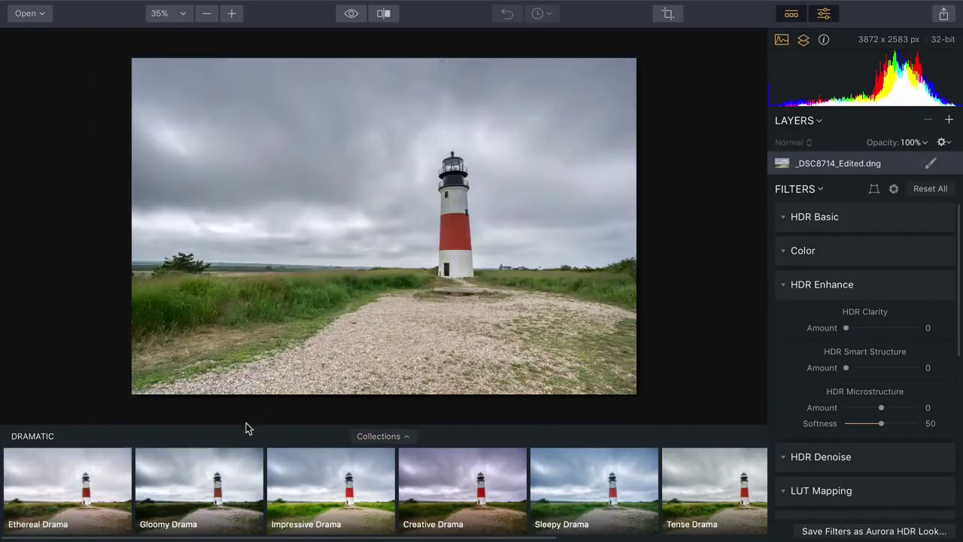
Try the Ethereal Drama, Gloomy Drama, Impressive Drama and Creative Drama looks on the lighthouse photo.
{"action": "left_click", "coordinate": [113, 483]}
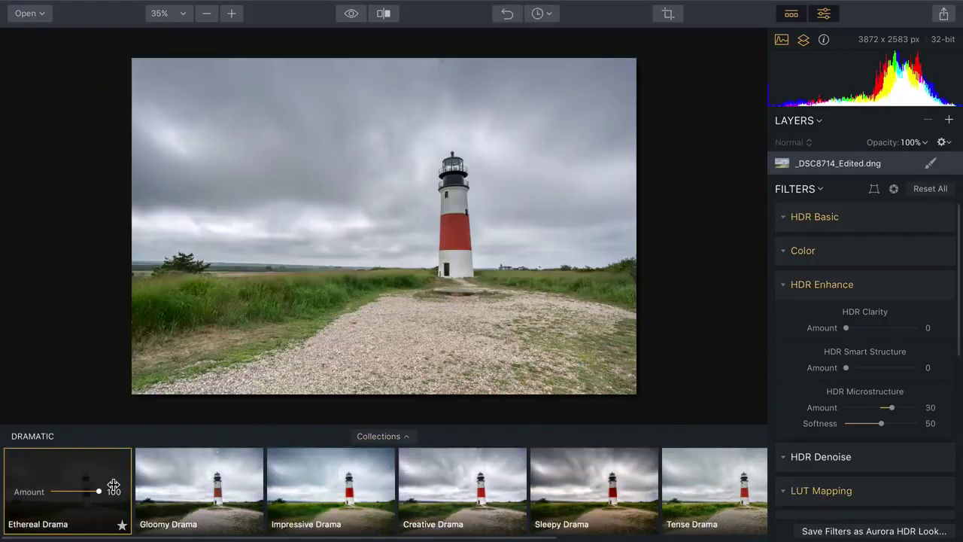
{"action": "left_click", "coordinate": [175, 479]}
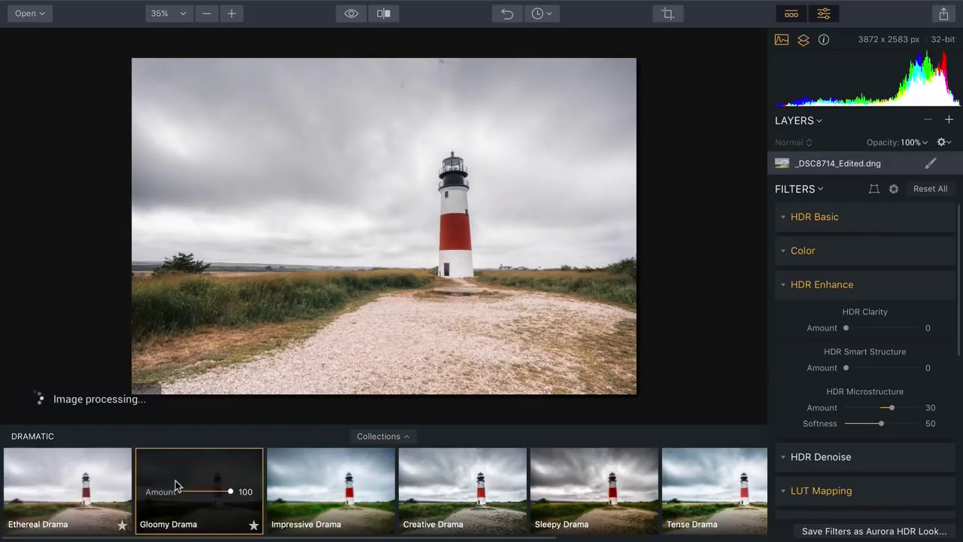
{"action": "left_click", "coordinate": [304, 475]}
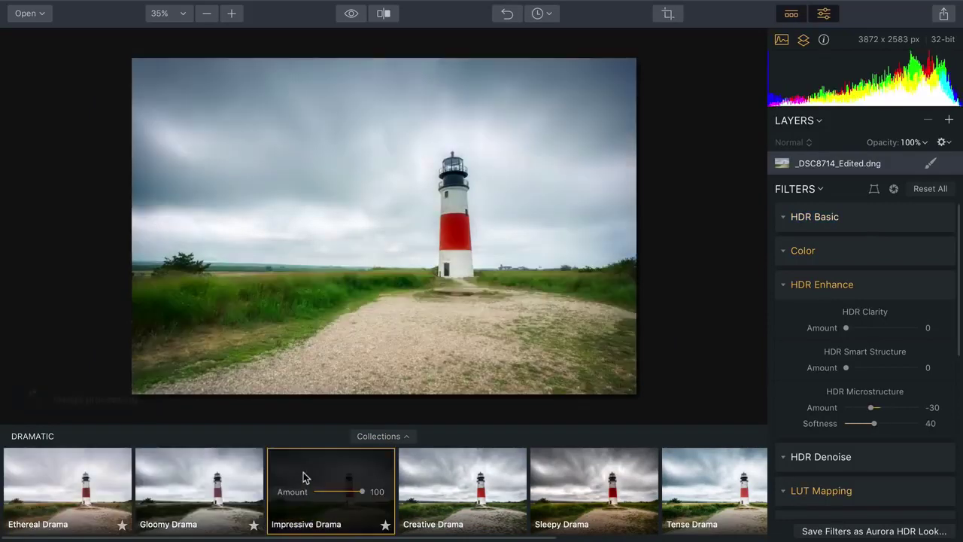
{"action": "left_click", "coordinate": [416, 466]}
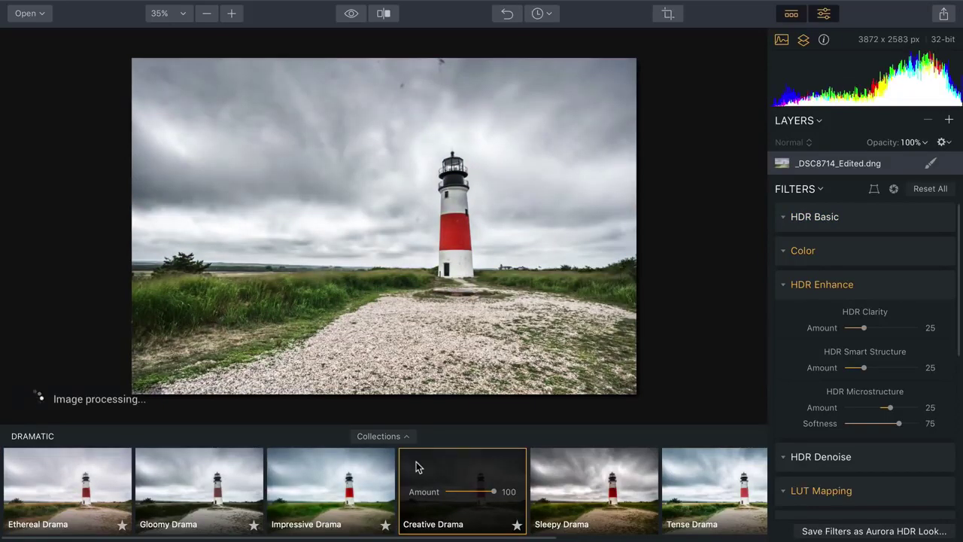
Apply the Sleepy Drama look to the lighthouse photo and hide the preset looks.
{"action": "left_click", "coordinate": [537, 470]}
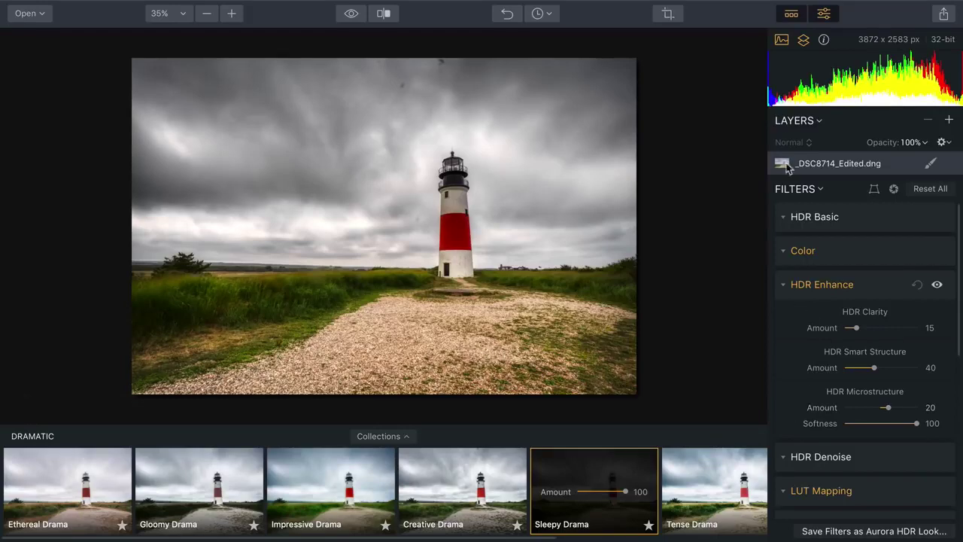
{"action": "left_click", "coordinate": [790, 15]}
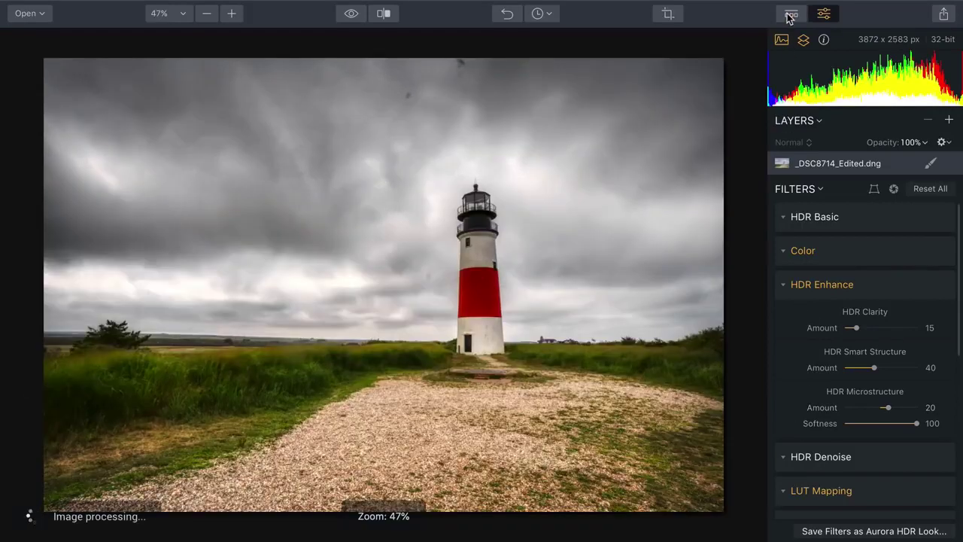
In HDR Basic, set Smart Tone to 49 and sample the lighthouse's white base as the neutral white balance target.
{"action": "left_click", "coordinate": [784, 218]}
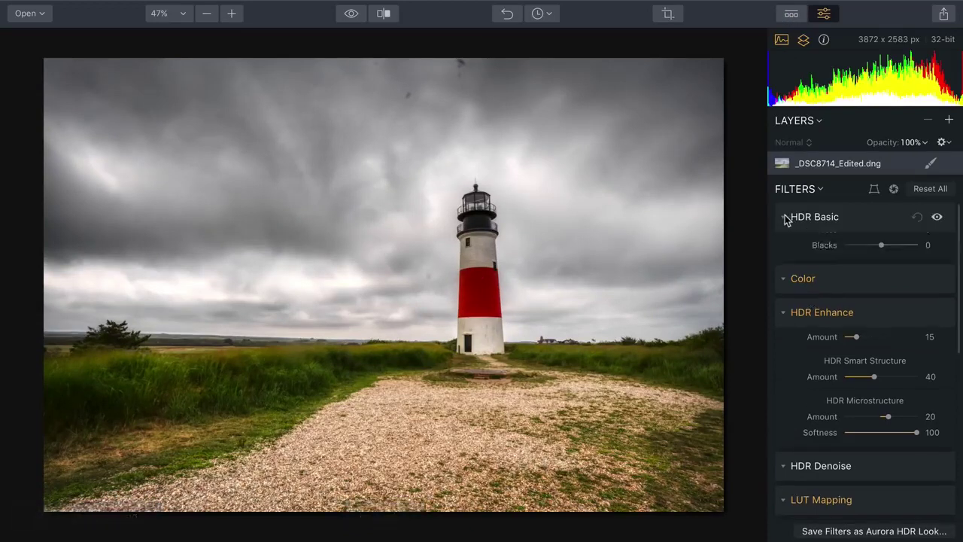
{"action": "mouse_move", "coordinate": [886, 346]}
{"action": "left_mouse_down"}
{"action": "mouse_move", "coordinate": [915, 345]}
{"action": "mouse_move", "coordinate": [901, 345]}
{"action": "left_mouse_up"}
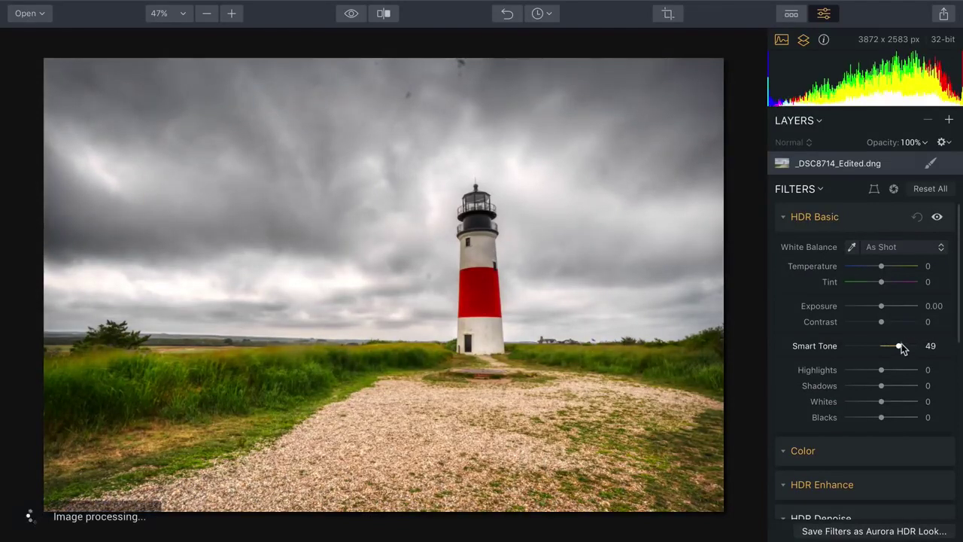
{"action": "left_click", "coordinate": [850, 247]}
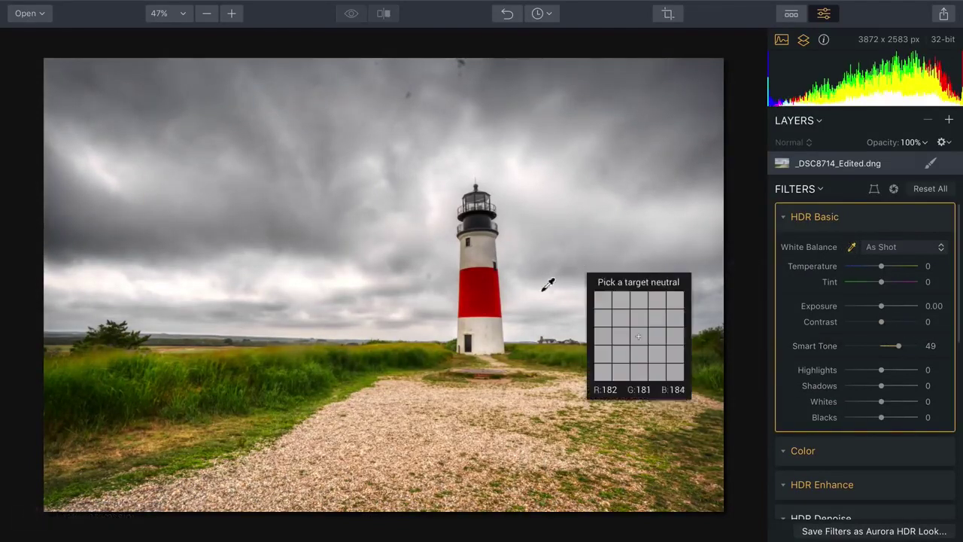
{"action": "left_click", "coordinate": [488, 334]}
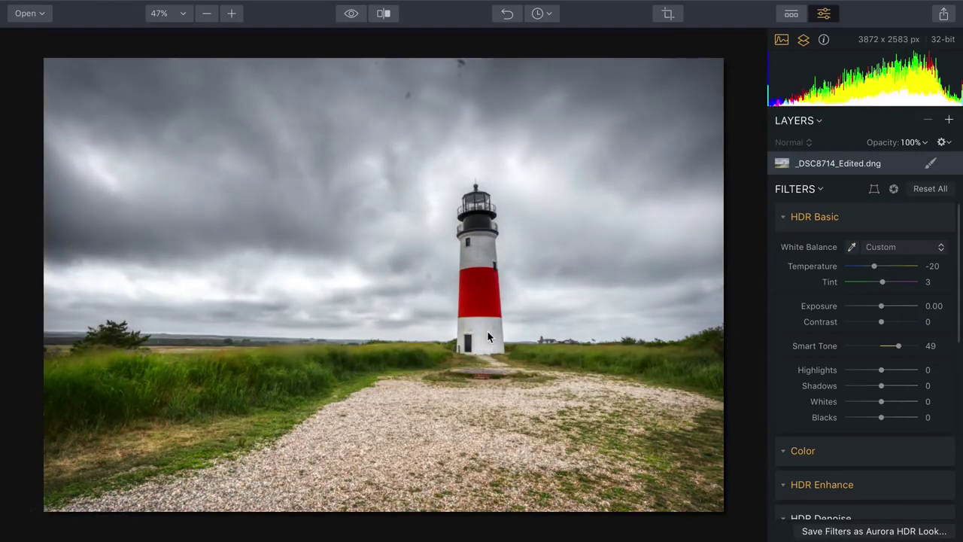
{"action": "left_click", "coordinate": [783, 217]}
Raise the Color Contrast moderately in the Color filter.
{"action": "left_click", "coordinate": [784, 256]}
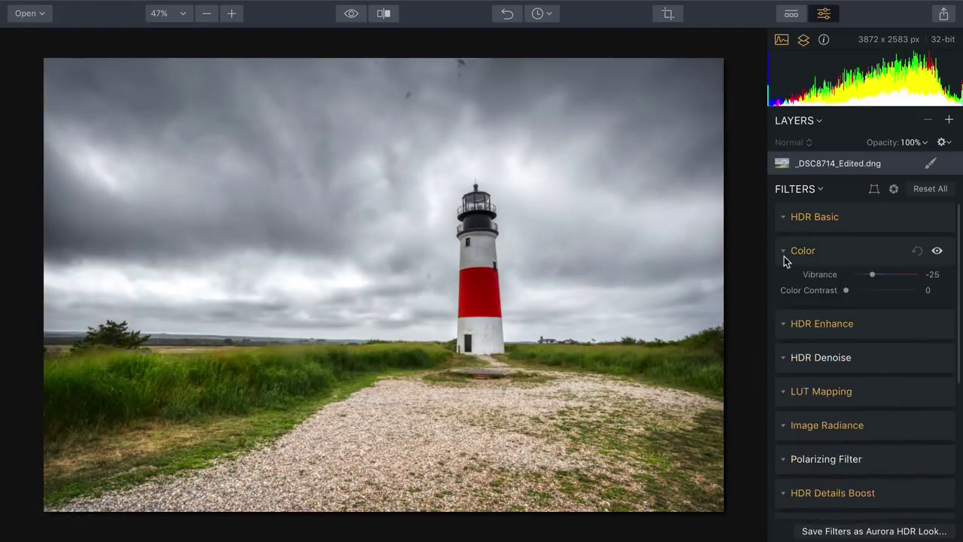
{"action": "mouse_move", "coordinate": [848, 311]}
{"action": "left_mouse_down"}
{"action": "mouse_move", "coordinate": [875, 314]}
{"action": "mouse_move", "coordinate": [844, 317]}
{"action": "mouse_move", "coordinate": [863, 316]}
{"action": "left_mouse_up"}
{"action": "left_click", "coordinate": [783, 251]}
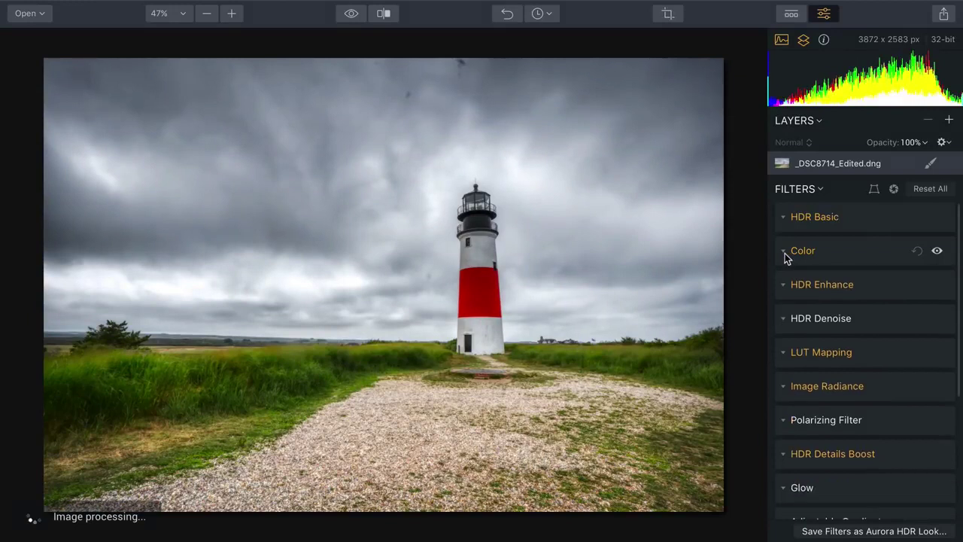
In HDR Enhance, set the HDR Clarity amount to 29 and the HDR Smart Structure amount to 50.
{"action": "left_click", "coordinate": [783, 285]}
{"action": "mouse_move", "coordinate": [870, 329]}
{"action": "left_mouse_down"}
{"action": "mouse_move", "coordinate": [898, 331]}
{"action": "mouse_move", "coordinate": [850, 334]}
{"action": "mouse_move", "coordinate": [893, 333]}
{"action": "mouse_move", "coordinate": [866, 332]}
{"action": "left_mouse_up"}
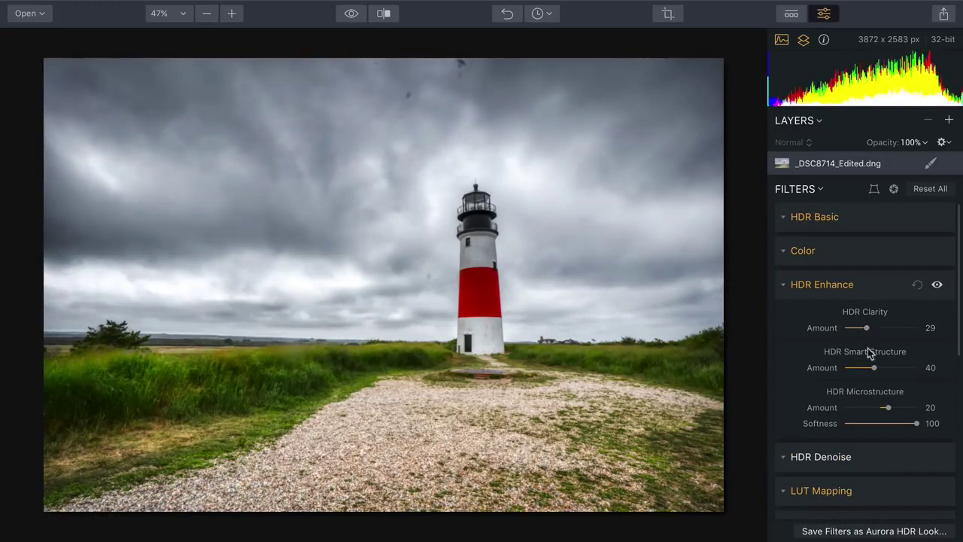
{"action": "left_click_drag", "start_coordinate": [875, 368], "coordinate": [908, 371]}
{"action": "left_click_drag", "start_coordinate": [887, 374], "coordinate": [883, 373]}
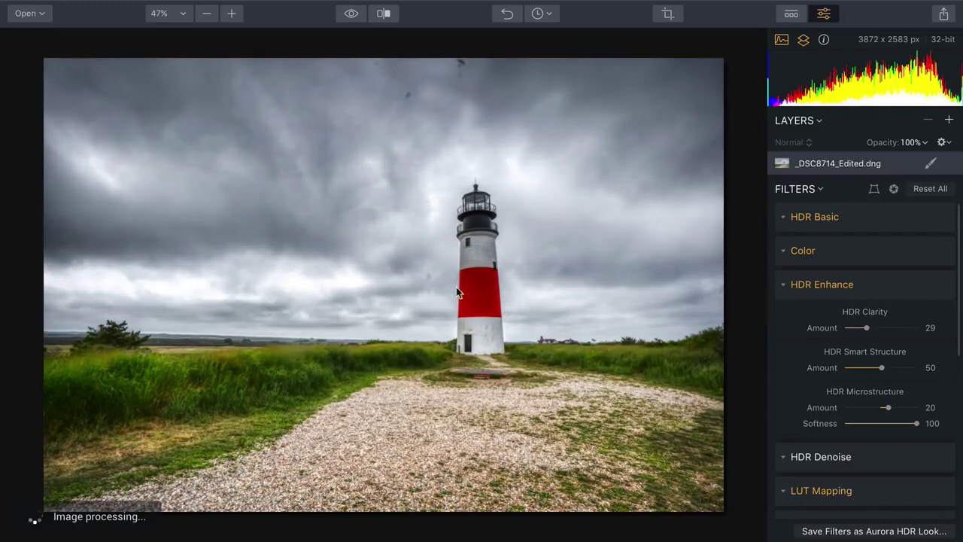
{"action": "left_click", "coordinate": [780, 285]}
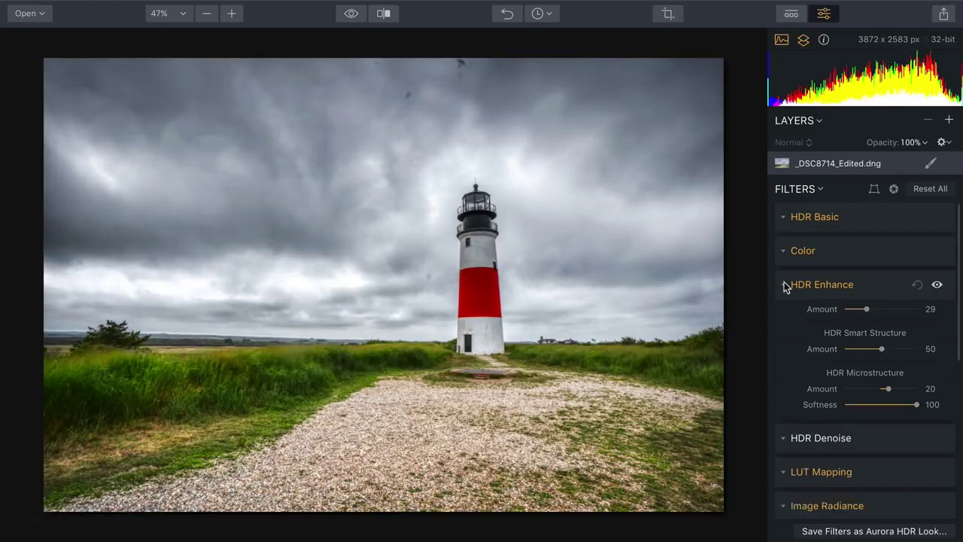
Check the HDR Denoise settings and the available LUTs, and adjust the amount of the Fall LUT in LUT Mapping.
{"action": "left_click", "coordinate": [785, 321]}
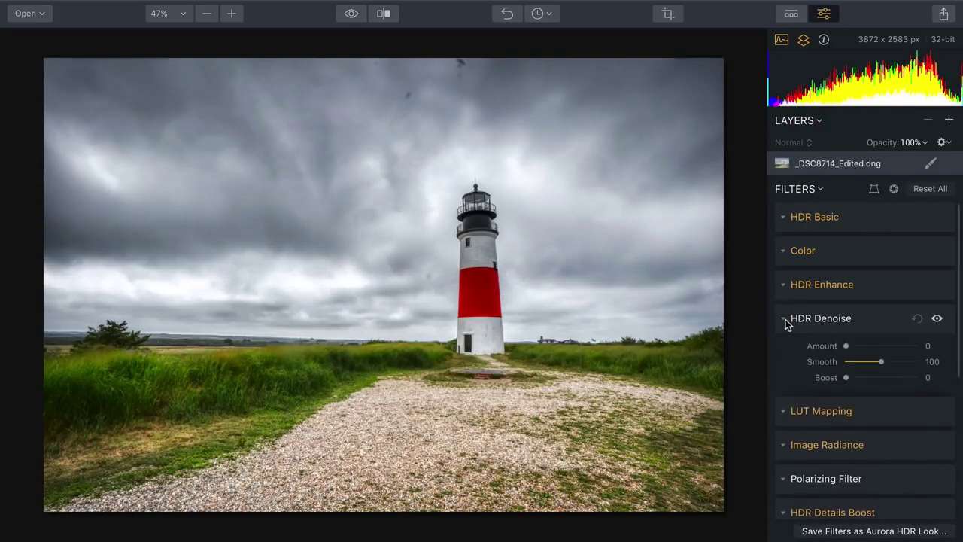
{"action": "left_click", "coordinate": [785, 321]}
{"action": "left_click", "coordinate": [781, 352]}
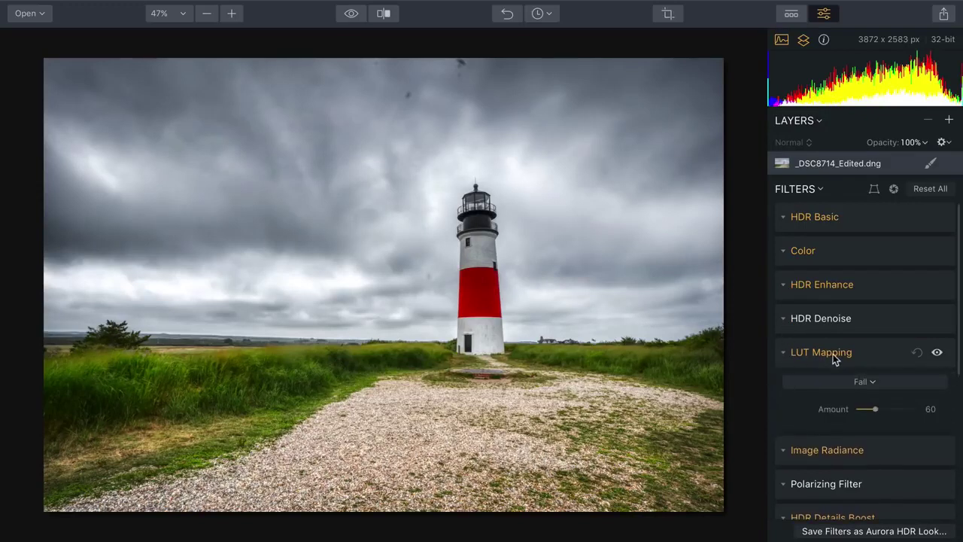
{"action": "left_click", "coordinate": [864, 382]}
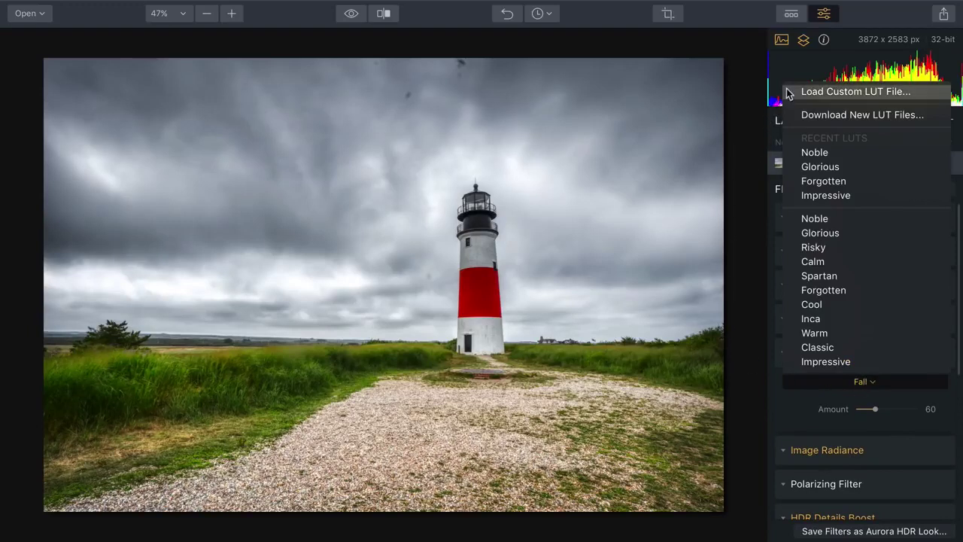
{"action": "left_click", "coordinate": [756, 259]}
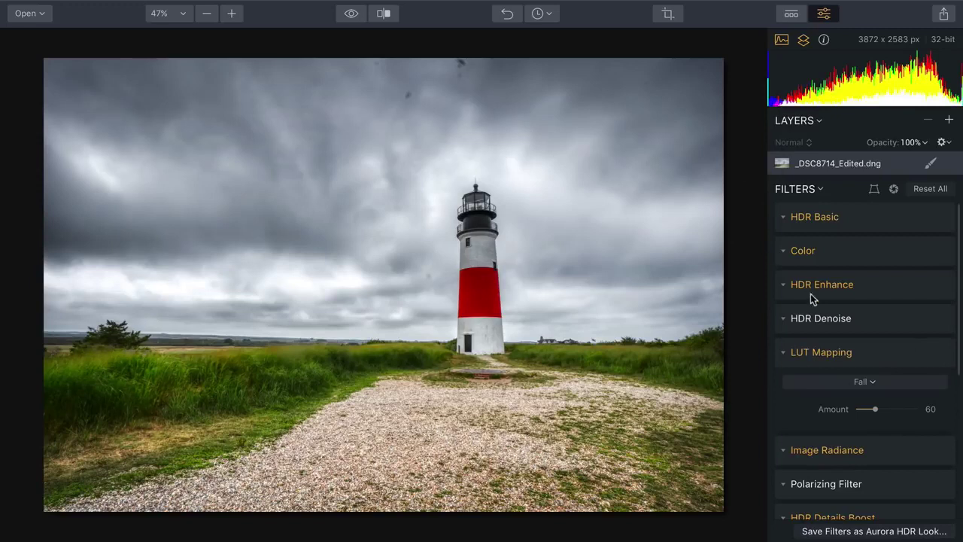
{"action": "left_click_drag", "start_coordinate": [892, 411], "coordinate": [877, 445]}
{"action": "left_click", "coordinate": [793, 353]}
Review the Image Radiance settings and the Tone Curve applied by the look.
{"action": "left_click", "coordinate": [789, 386]}
{"action": "left_click", "coordinate": [784, 388]}
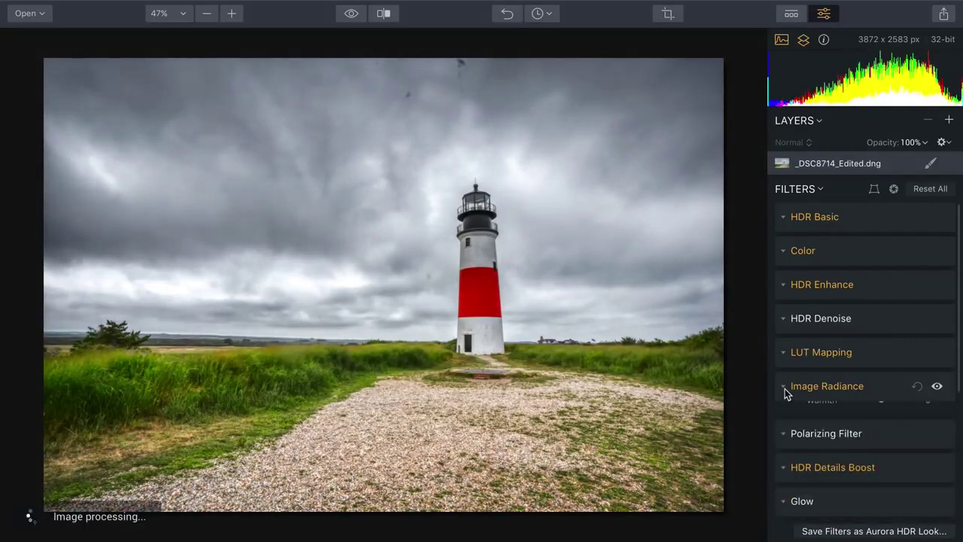
{"action": "scroll", "coordinate": [784, 389], "scroll_direction": "down", "scroll_amount": 4}
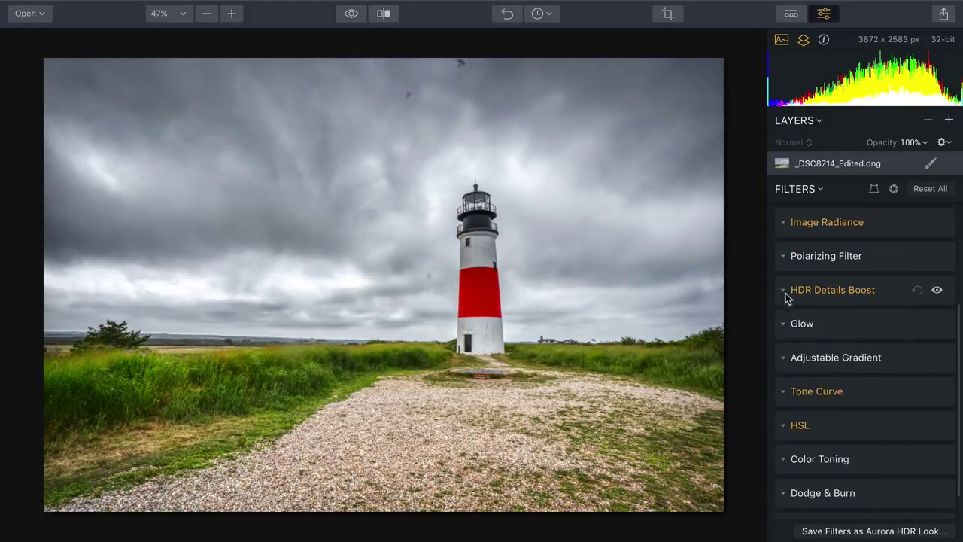
{"action": "left_click", "coordinate": [782, 391]}
{"action": "scroll", "coordinate": [782, 393], "scroll_direction": "down", "scroll_amount": 3}
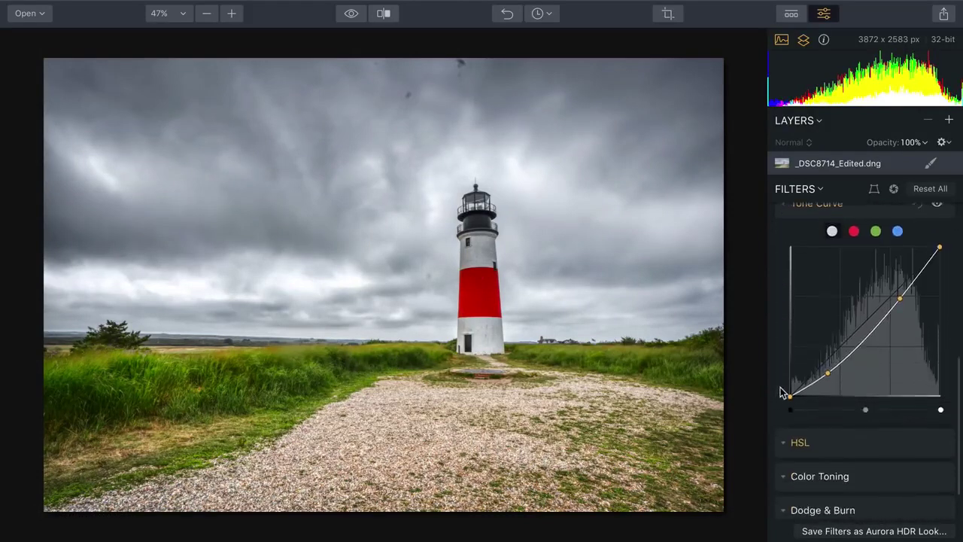
In the HSL filter, set the red luminance to -18 and the red hue to -30.
{"action": "left_click", "coordinate": [784, 428]}
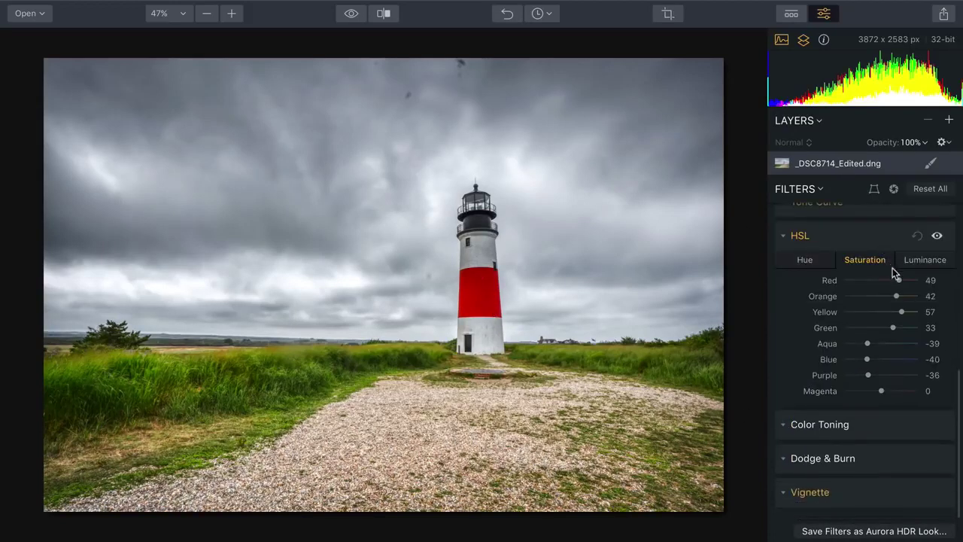
{"action": "left_click_drag", "start_coordinate": [896, 282], "coordinate": [876, 286]}
{"action": "left_click", "coordinate": [914, 262]}
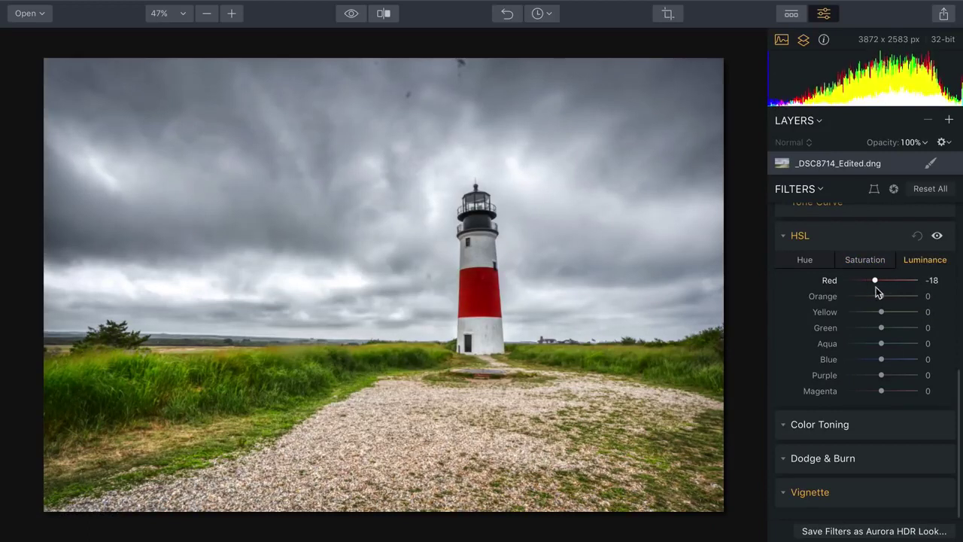
{"action": "left_click", "coordinate": [815, 261]}
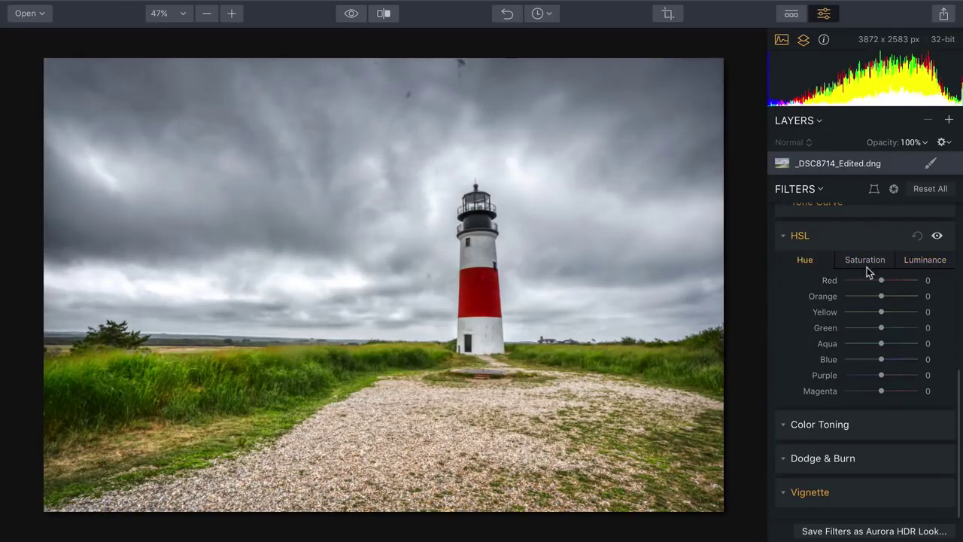
{"action": "left_click_drag", "start_coordinate": [849, 281], "coordinate": [869, 288]}
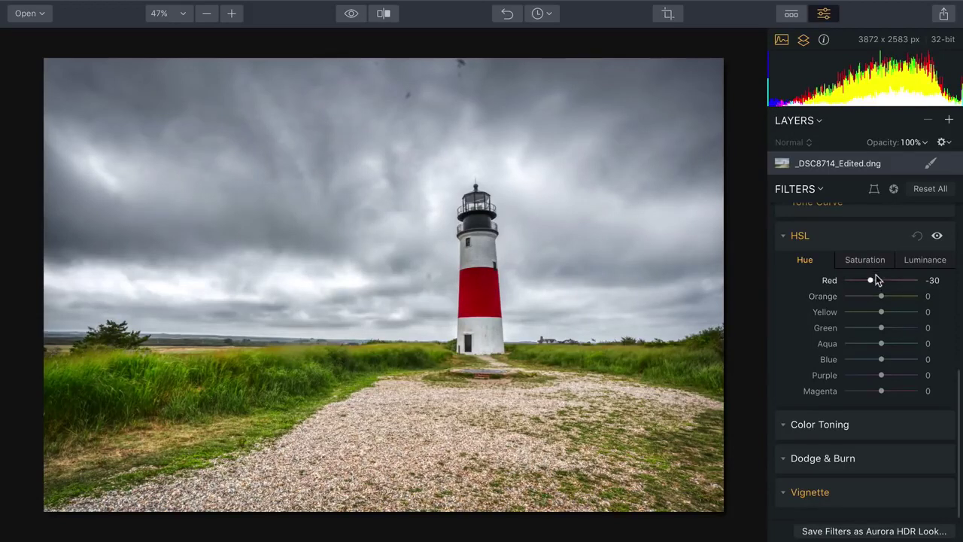
Lower the green saturation in the HSL filter and set the green luminance to 2.
{"action": "left_click", "coordinate": [867, 262]}
{"action": "mouse_move", "coordinate": [891, 332]}
{"action": "left_mouse_down"}
{"action": "mouse_move", "coordinate": [863, 336]}
{"action": "mouse_move", "coordinate": [910, 328]}
{"action": "mouse_move", "coordinate": [882, 338]}
{"action": "left_mouse_up"}
{"action": "left_click", "coordinate": [907, 259]}
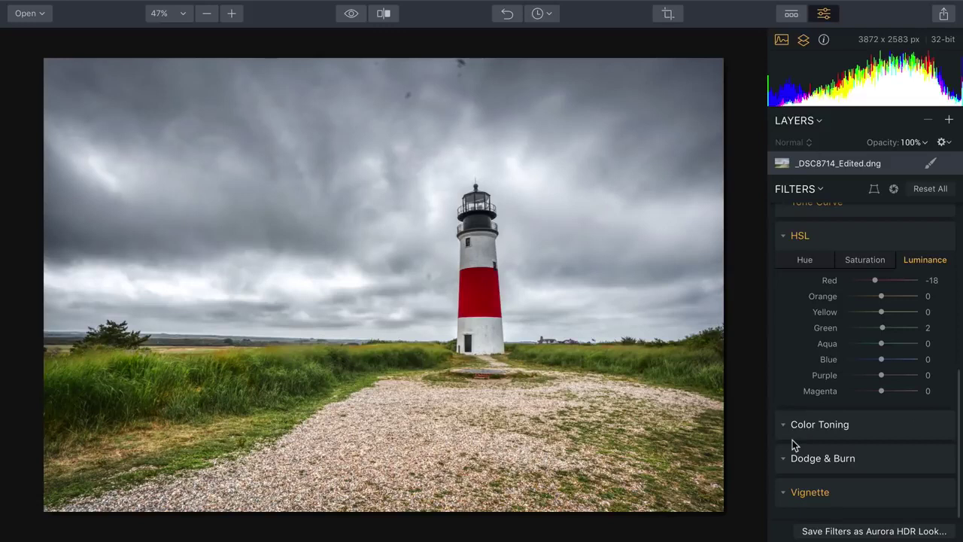
{"action": "left_click", "coordinate": [783, 235]}
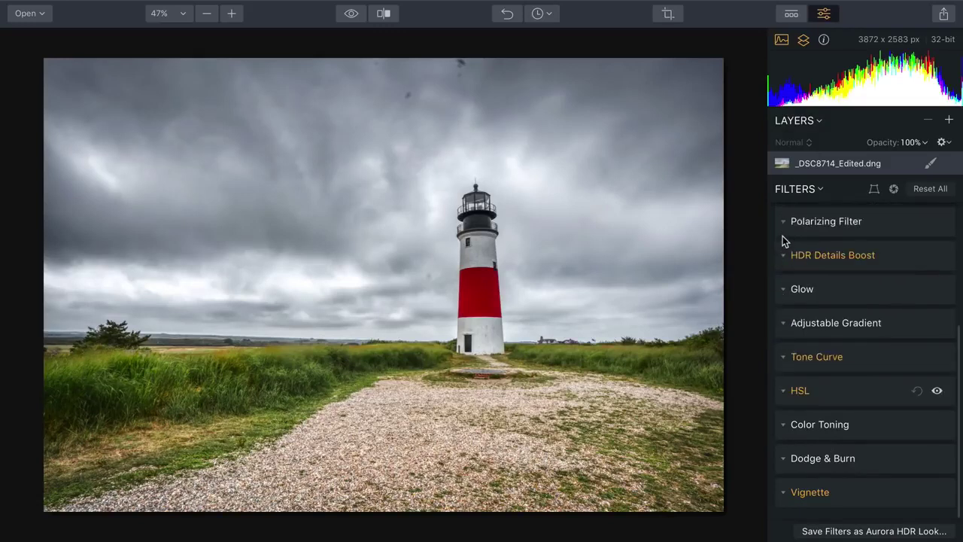
Position the Adjustable Gradient along the horizon and widen its transition to a blend of 78, with shift 51 and rotation -1°.
{"action": "left_click", "coordinate": [782, 324]}
{"action": "left_click", "coordinate": [857, 489]}
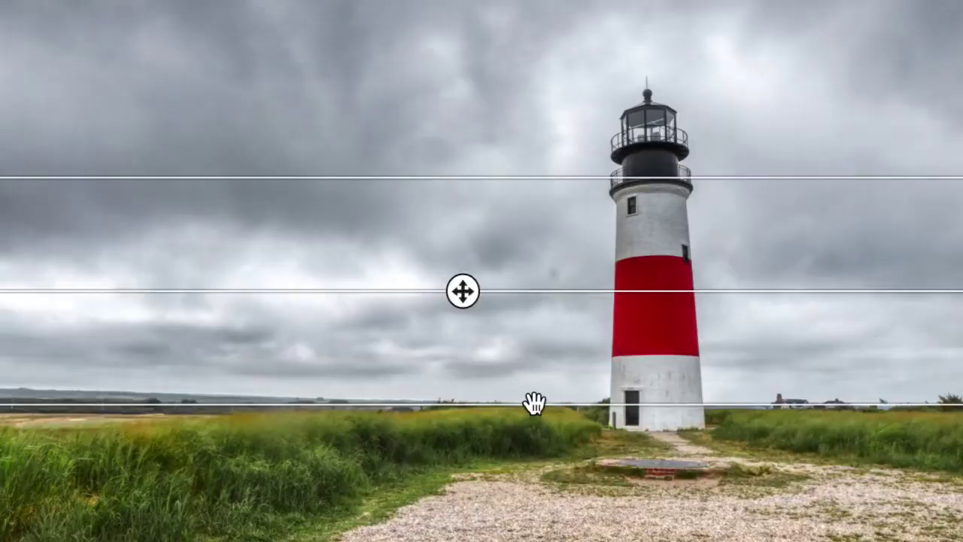
{"action": "left_click_drag", "start_coordinate": [384, 285], "coordinate": [386, 316]}
{"action": "left_click_drag", "start_coordinate": [468, 354], "coordinate": [471, 396]}
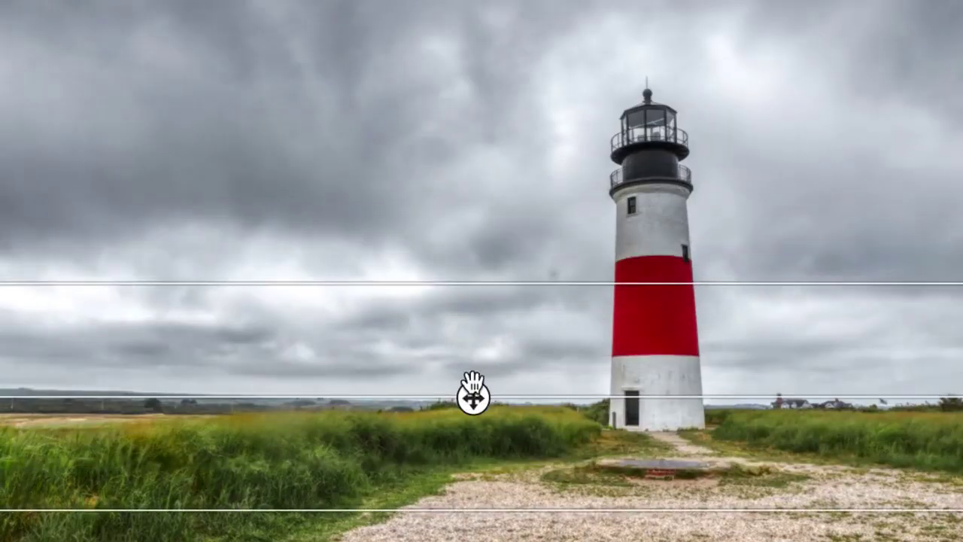
{"action": "left_click_drag", "start_coordinate": [451, 394], "coordinate": [455, 396]}
{"action": "left_click_drag", "start_coordinate": [394, 280], "coordinate": [383, 122]}
{"action": "left_click_drag", "start_coordinate": [384, 393], "coordinate": [385, 477]}
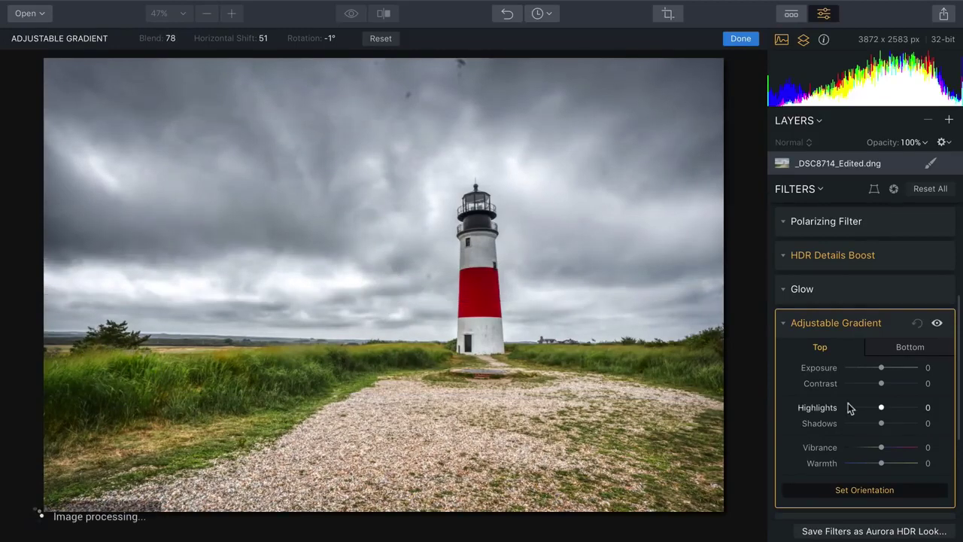
For the bottom part of the Adjustable Gradient, set exposure to -41, highlights to -12 and shadows to 38.
{"action": "left_click", "coordinate": [909, 348]}
{"action": "left_click_drag", "start_coordinate": [880, 368], "coordinate": [895, 424]}
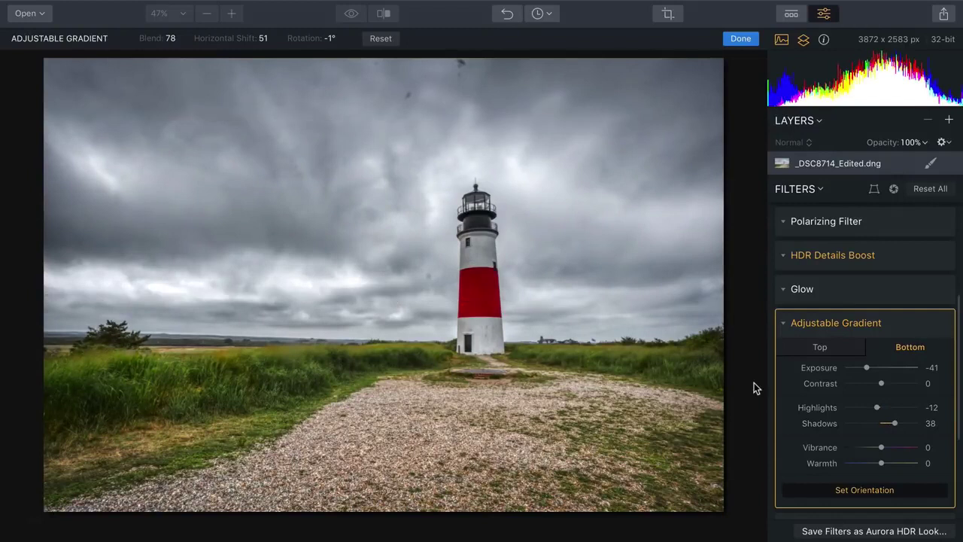
{"action": "left_click", "coordinate": [783, 323]}
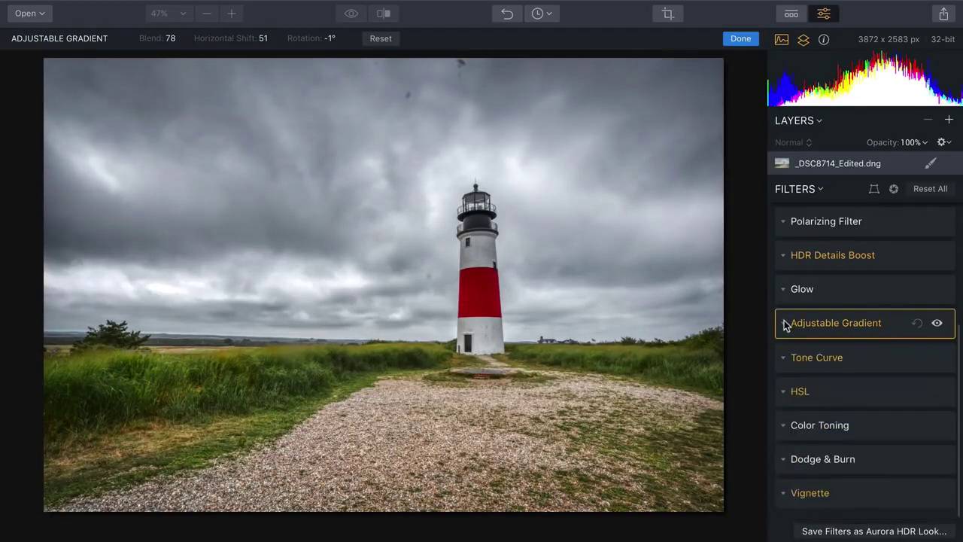
Lighten the lighthouse with a size 40 Dodge & Burn brush at 27% strength, and set the effect's amount to 74.
{"action": "left_click", "coordinate": [780, 459]}
{"action": "scroll", "coordinate": [779, 459], "scroll_direction": "down", "scroll_amount": 2}
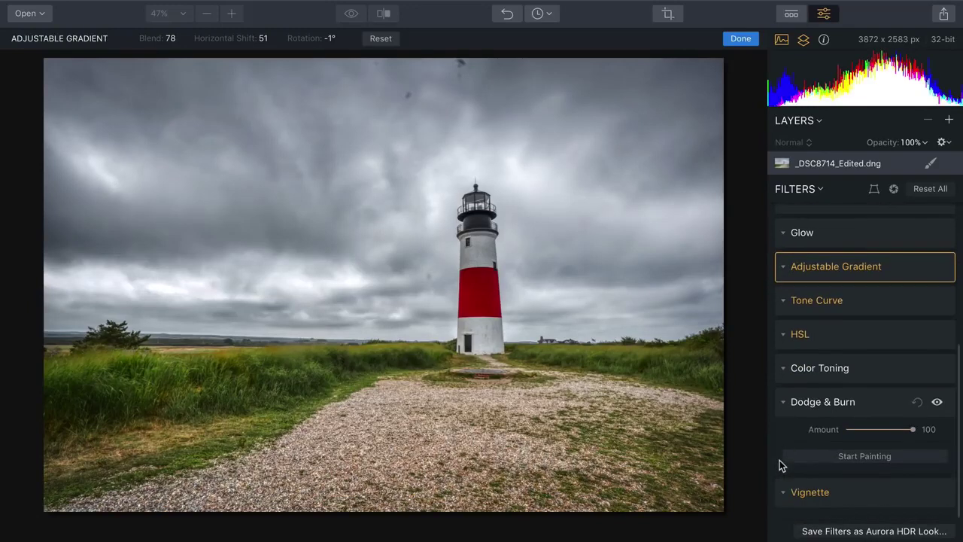
{"action": "left_click", "coordinate": [808, 458]}
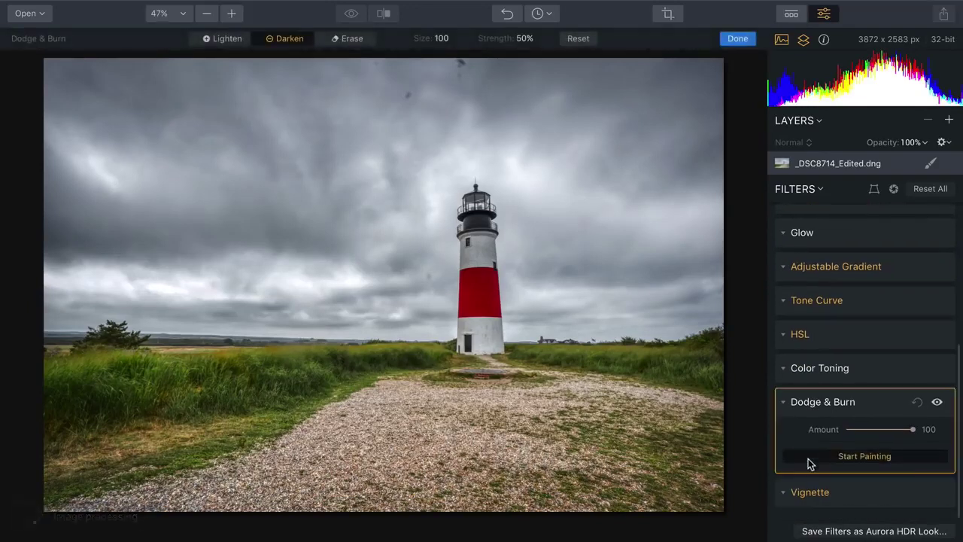
{"action": "left_click", "coordinate": [224, 38]}
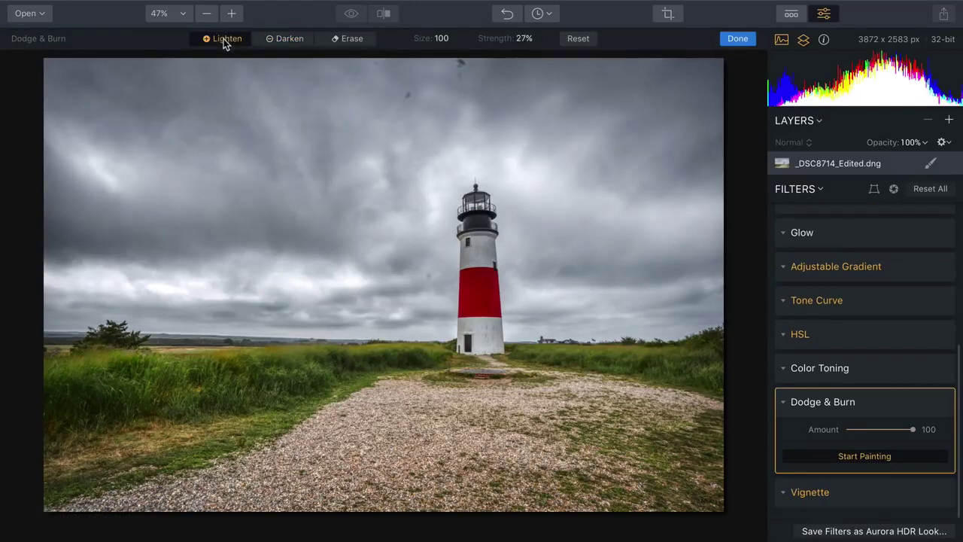
{"action": "key", "text": "bracketleft"}
{"action": "key", "text": "bracketleft"}
{"action": "key", "text": "bracketleft"}
{"action": "key", "text": "bracketleft"}
{"action": "key", "text": "bracketleft"}
{"action": "key", "text": "bracketleft"}
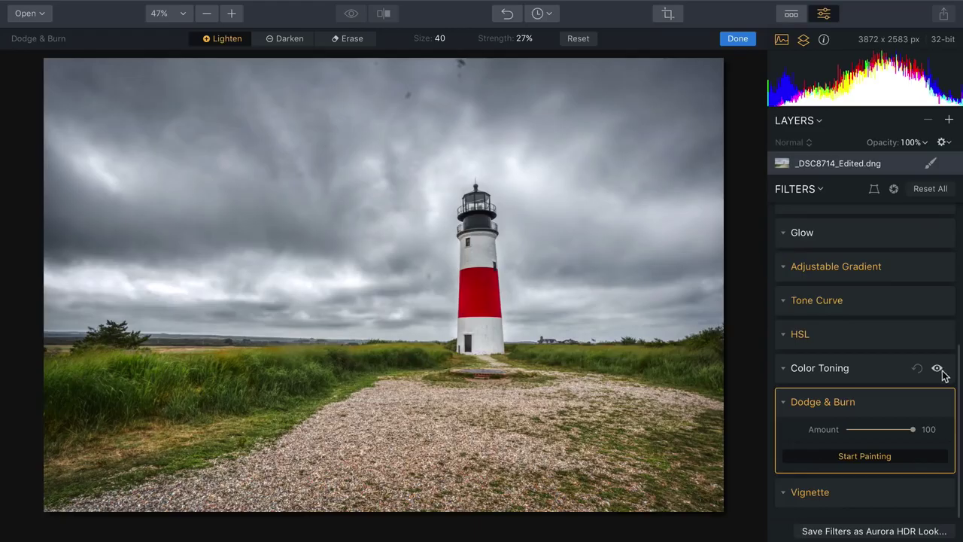
{"action": "mouse_move", "coordinate": [866, 433]}
{"action": "left_mouse_down"}
{"action": "mouse_move", "coordinate": [914, 429]}
{"action": "mouse_move", "coordinate": [851, 428]}
{"action": "mouse_move", "coordinate": [905, 424]}
{"action": "mouse_move", "coordinate": [867, 429]}
{"action": "mouse_move", "coordinate": [896, 428]}
{"action": "left_mouse_up"}
{"action": "left_click", "coordinate": [346, 38]}
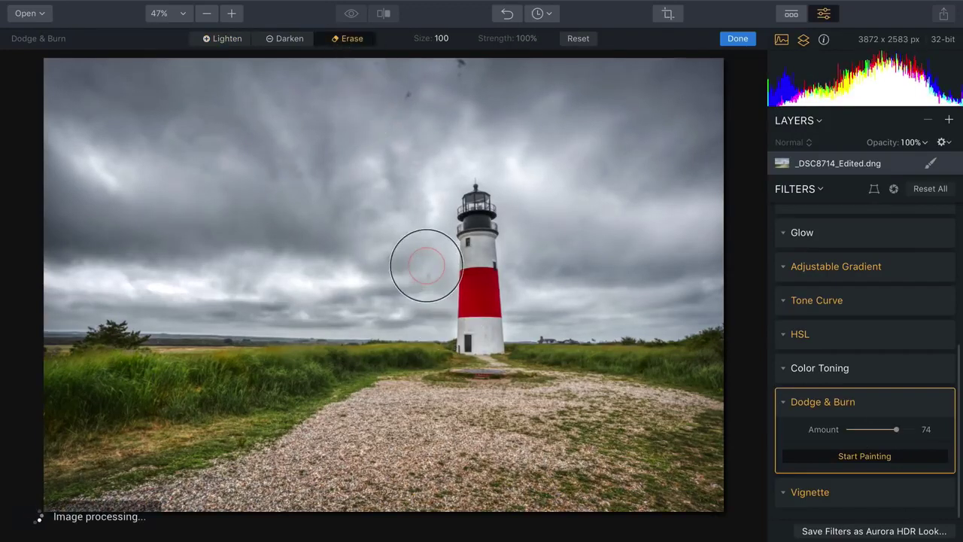
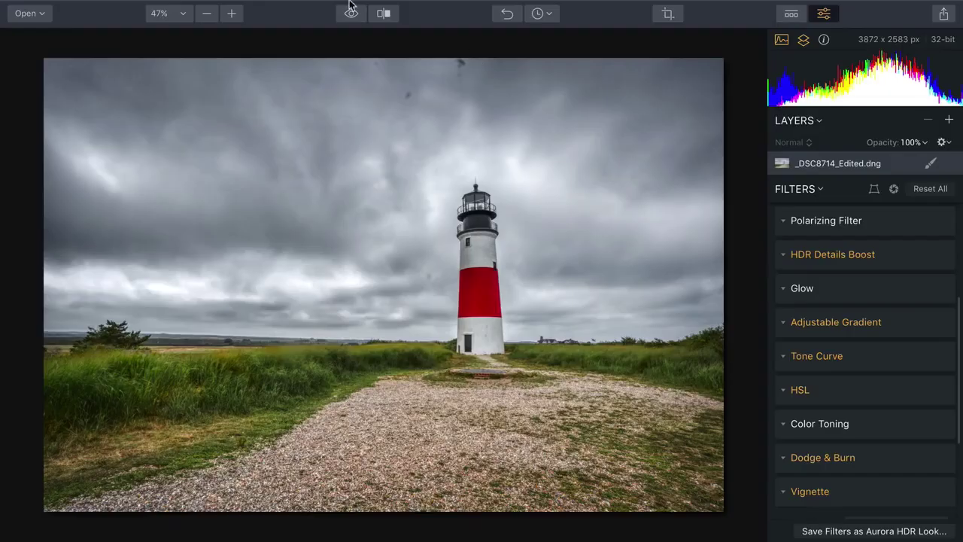
Send the edited lighthouse image to the Luminar plug-in.
{"action": "mouse_move", "coordinate": [350, 6]}
{"action": "left_click", "coordinate": [385, 6]}
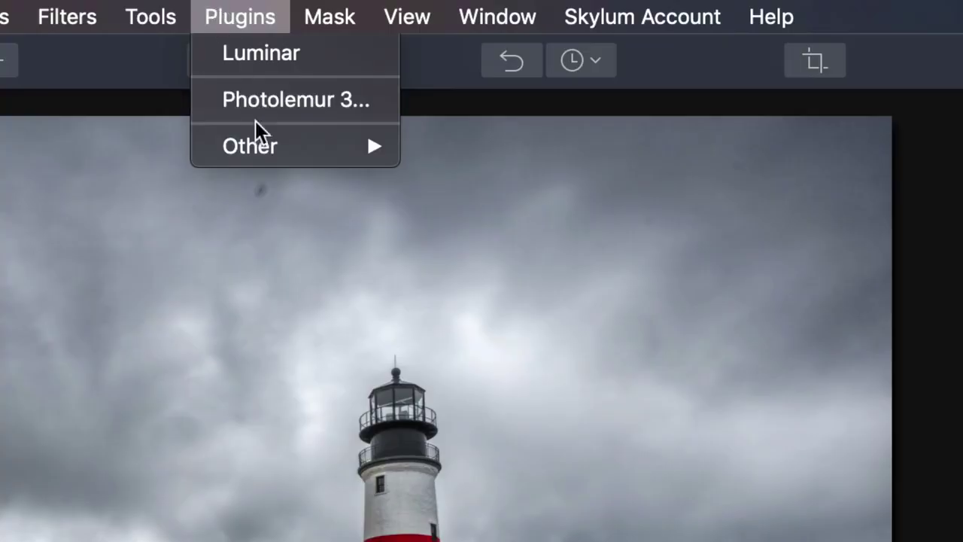
{"action": "mouse_move", "coordinate": [409, 77]}
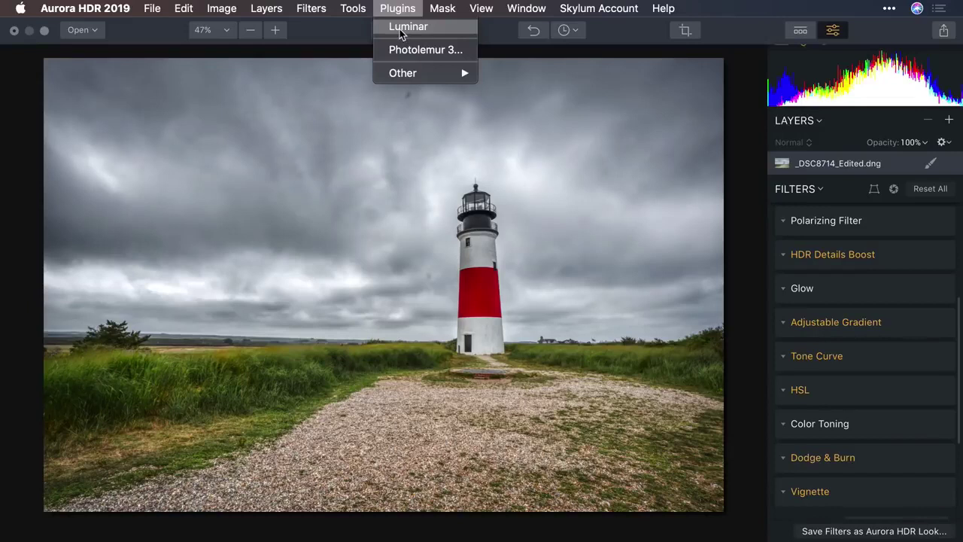
{"action": "left_click", "coordinate": [406, 27]}
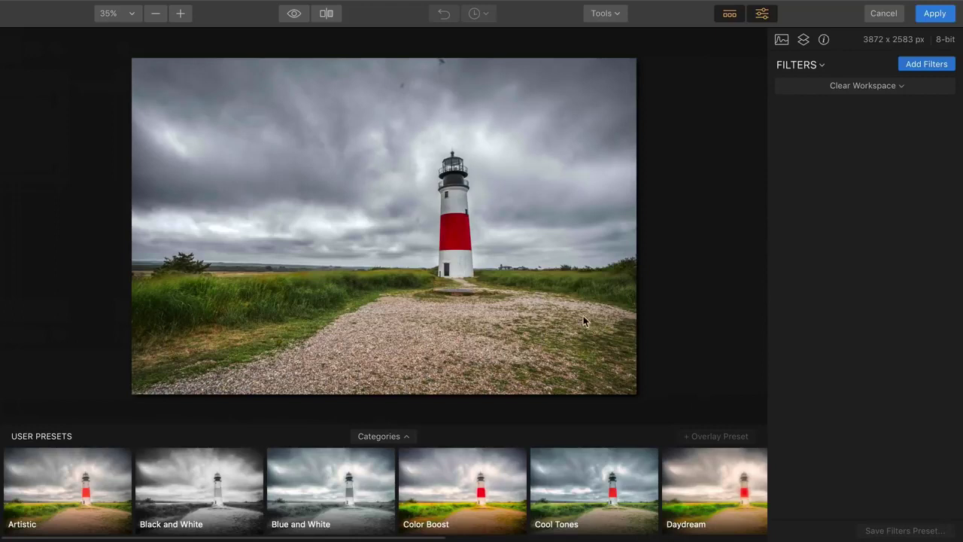
Browse the available preset categories in Luminar without choosing one.
{"action": "left_click", "coordinate": [389, 440]}
{"action": "scroll", "coordinate": [413, 350], "scroll_direction": "down", "scroll_amount": 1}
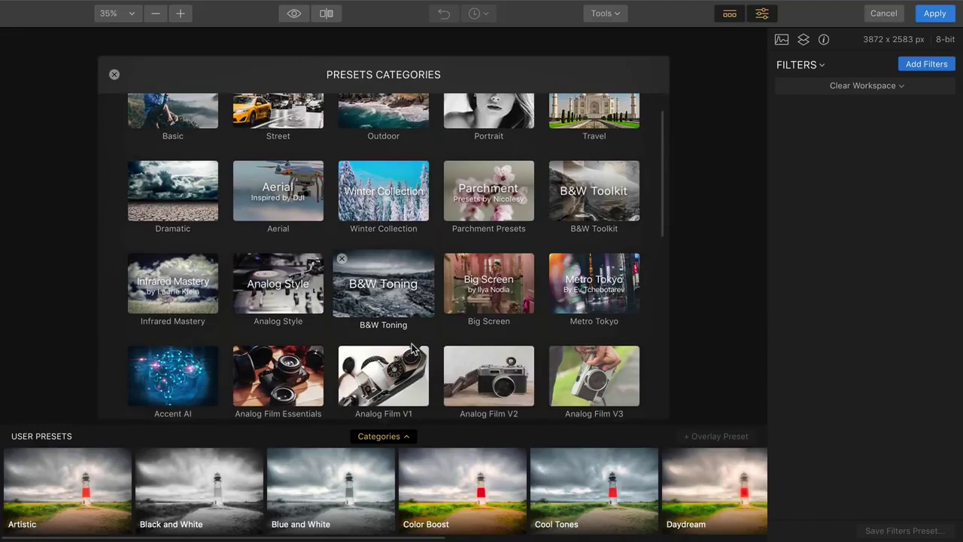
{"action": "left_click", "coordinate": [114, 74]}
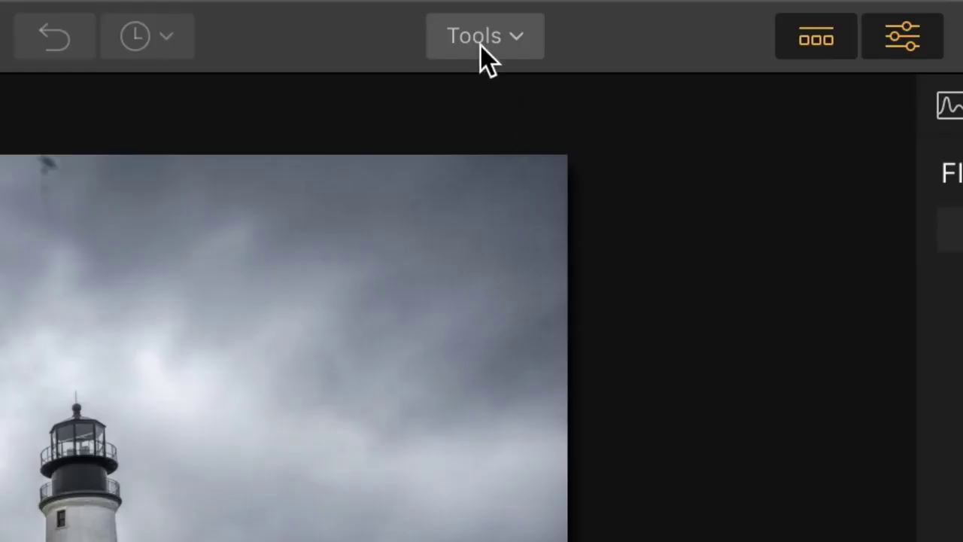
With the Erase tool at size 20, mark the dark spots in the upper sky and the specks along the photo's lower-right edge.
{"action": "left_click", "coordinate": [606, 14]}
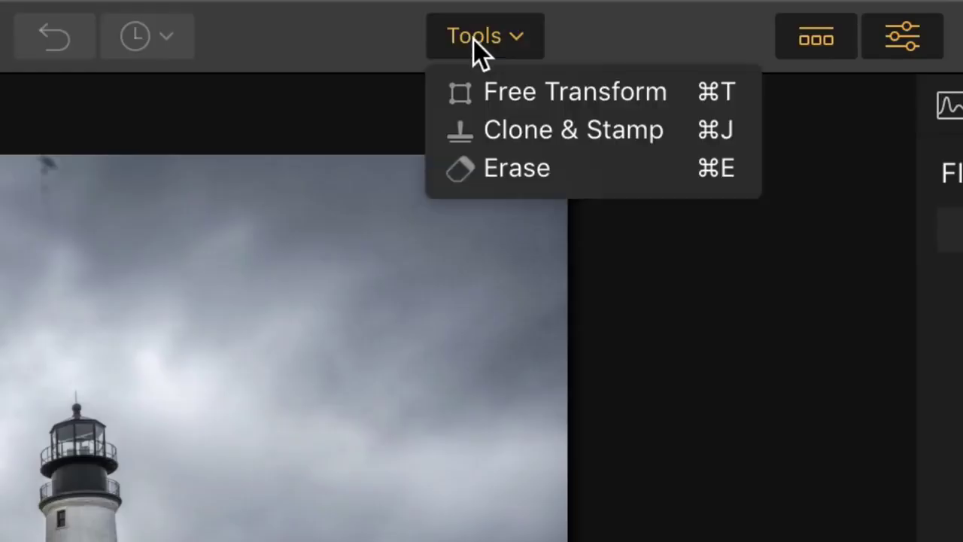
{"action": "left_click", "coordinate": [514, 168]}
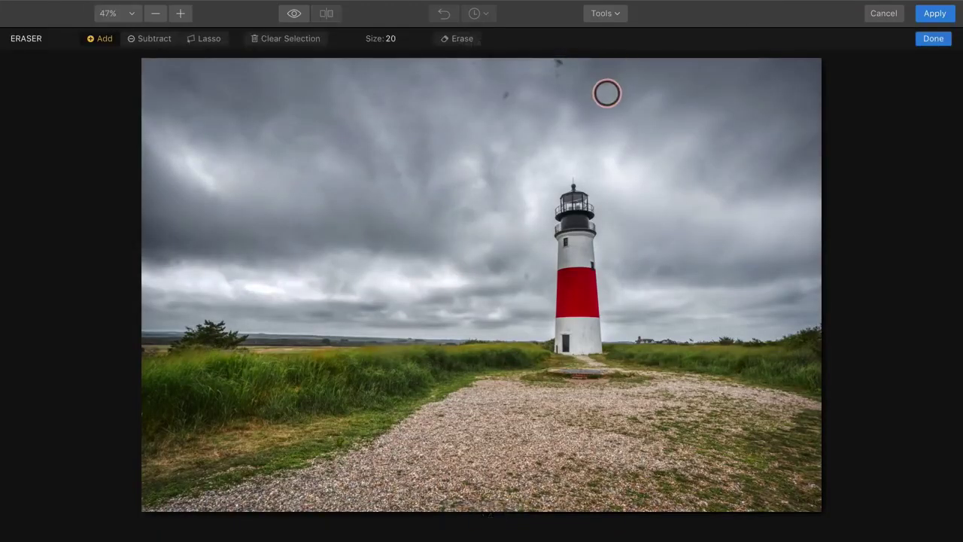
{"action": "left_click", "coordinate": [509, 98]}
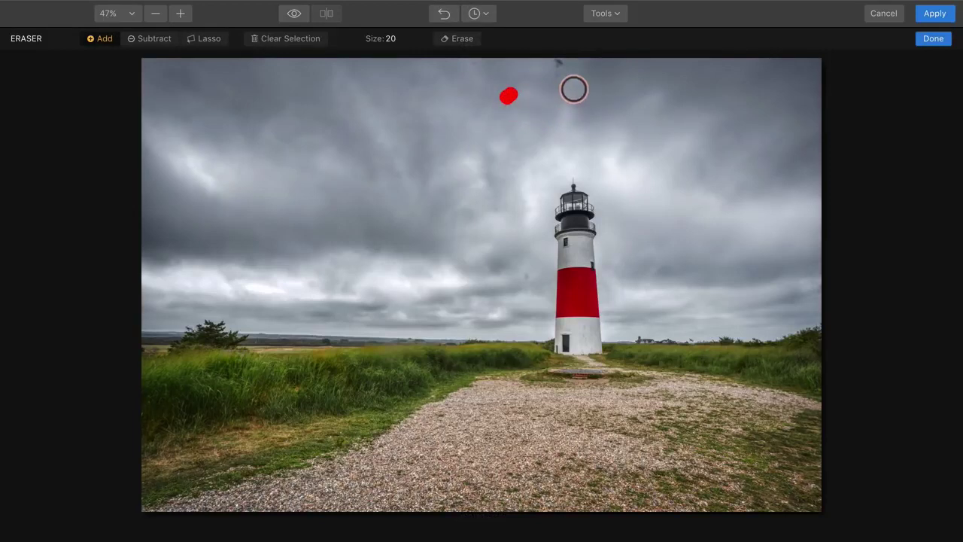
{"action": "left_click", "coordinate": [560, 65]}
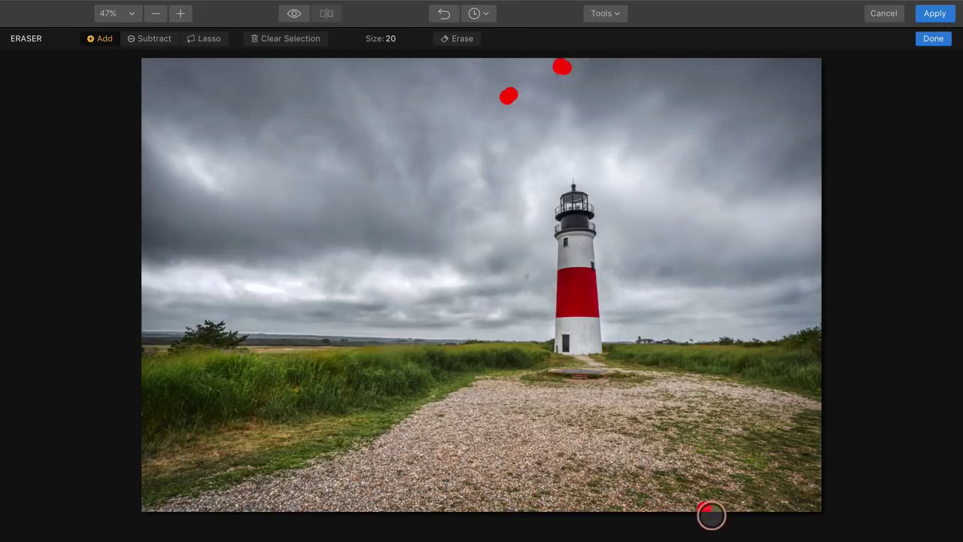
{"action": "left_click", "coordinate": [705, 510]}
{"action": "left_click", "coordinate": [783, 501]}
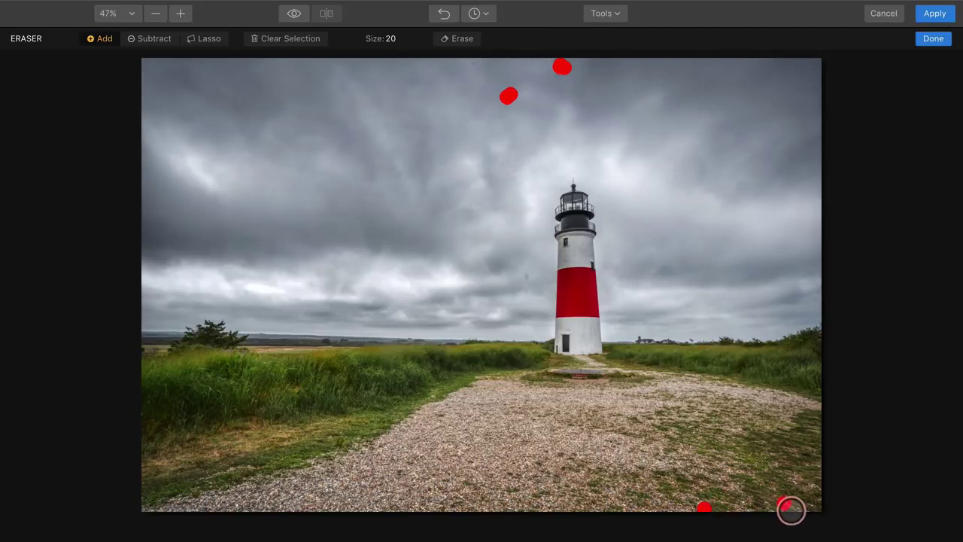
{"action": "left_click", "coordinate": [811, 506]}
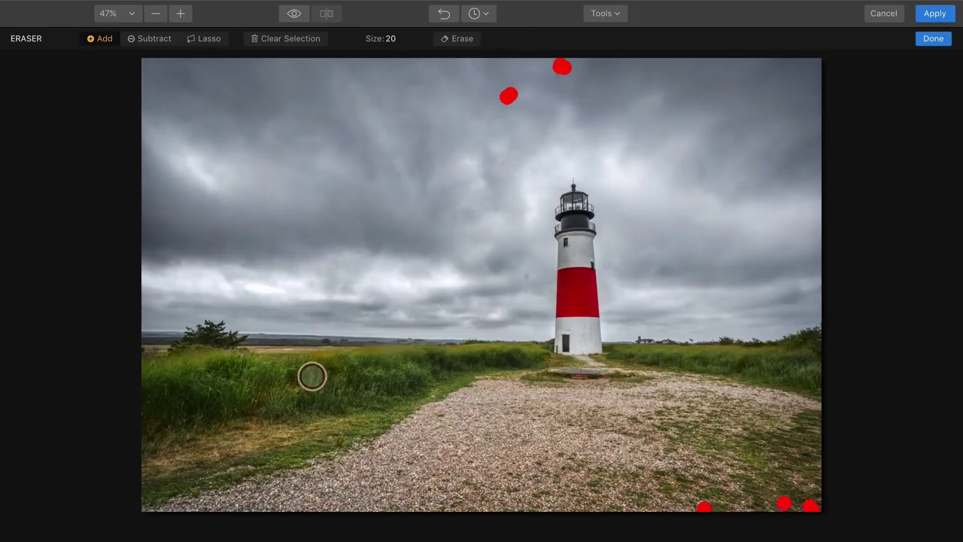
{"action": "left_click", "coordinate": [248, 295]}
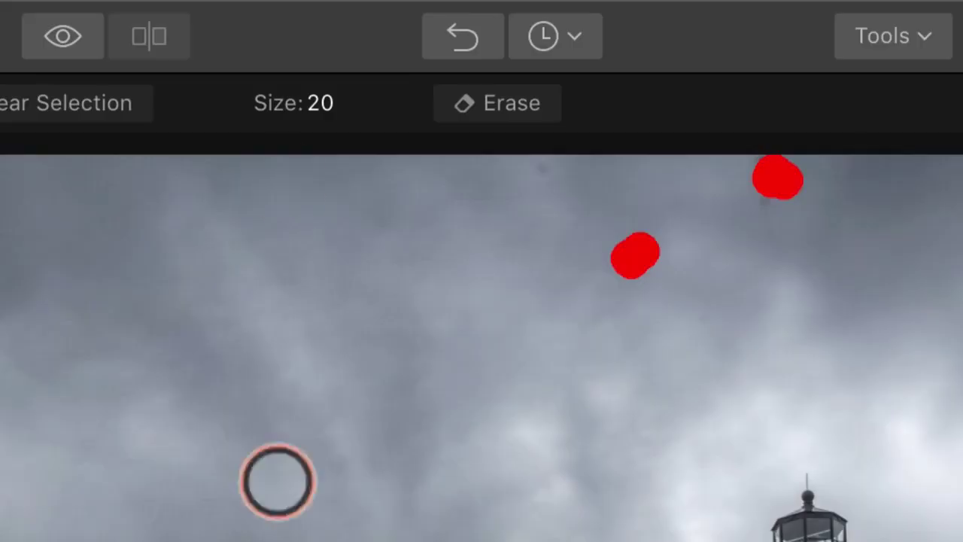
Erase the marked spots and apply the Luminar result back to the image in Aurora HDR.
{"action": "left_click", "coordinate": [455, 38]}
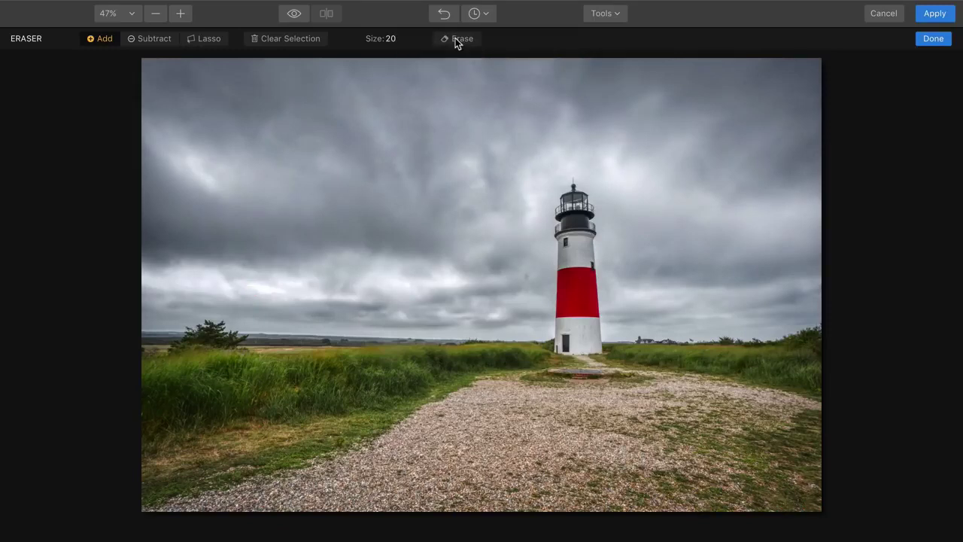
{"action": "left_click", "coordinate": [933, 38]}
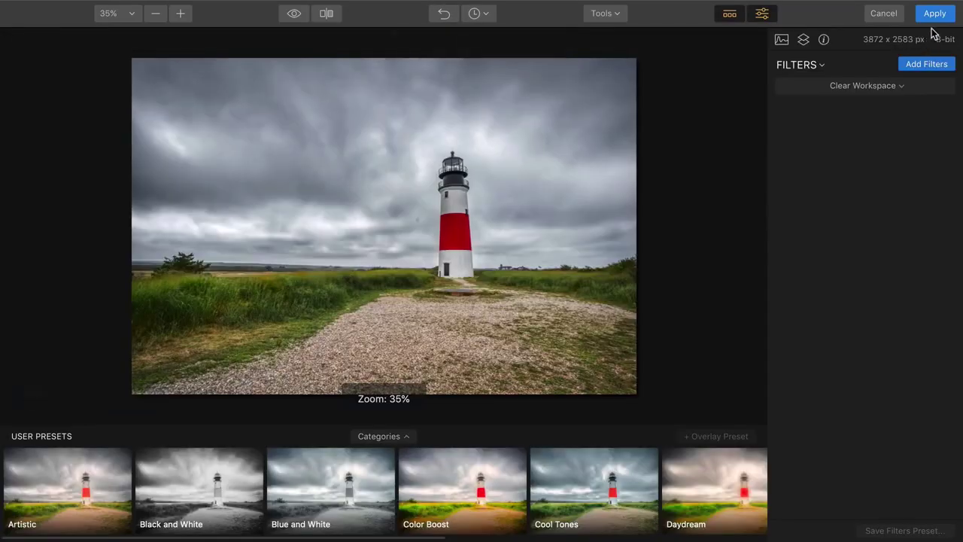
{"action": "left_click", "coordinate": [933, 17]}
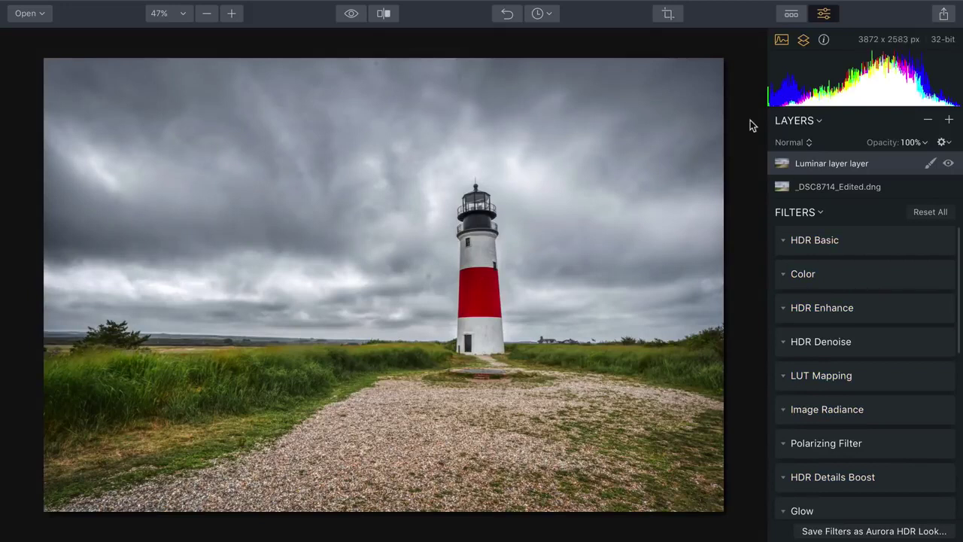
{"action": "left_click", "coordinate": [346, 8]}
{"action": "mouse_move", "coordinate": [382, 6]}
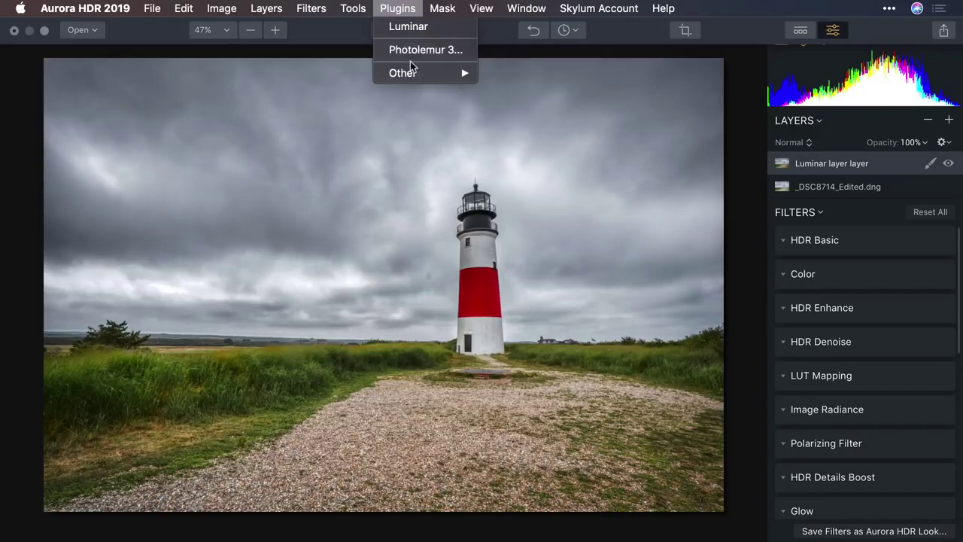
{"action": "mouse_move", "coordinate": [411, 73]}
{"action": "left_click", "coordinate": [392, 4]}
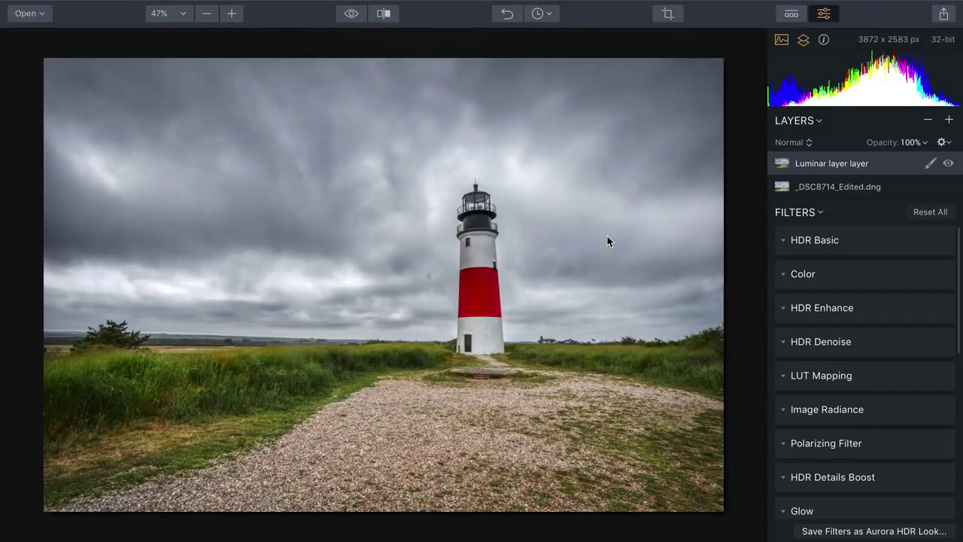
Save the project to the Desktop as _DSC8717_Edited.dng.mpaur2, with history included and Windows compatibility enabled.
{"action": "key", "text": "super+s"}
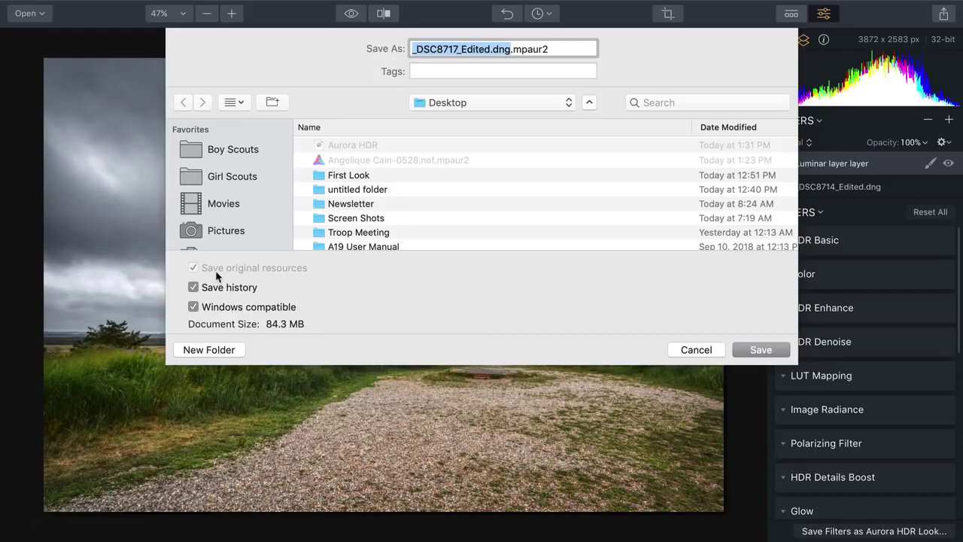
{"action": "left_click", "coordinate": [757, 351]}
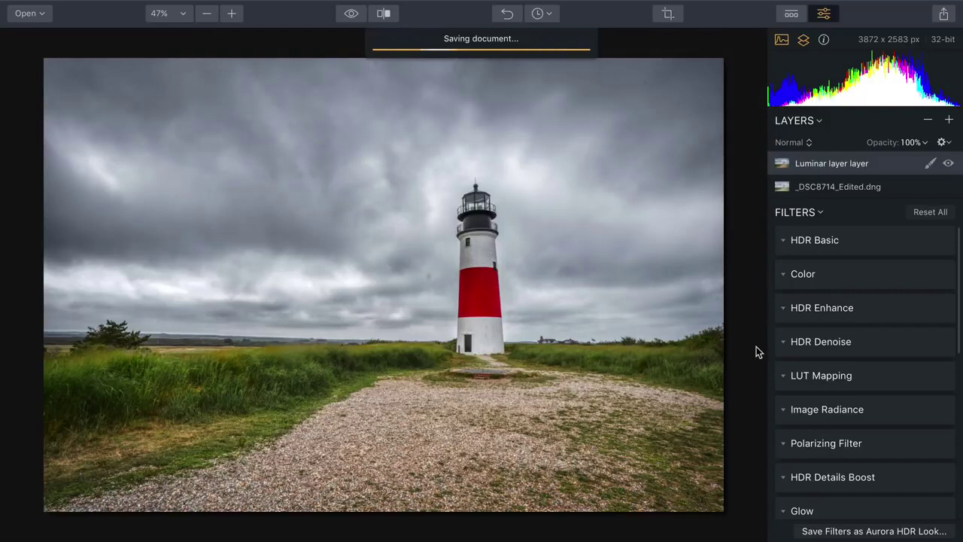
Review the image export options for a TIFF file, including sharpening, color space, compression and depth, without exporting.
{"action": "left_click", "coordinate": [943, 14]}
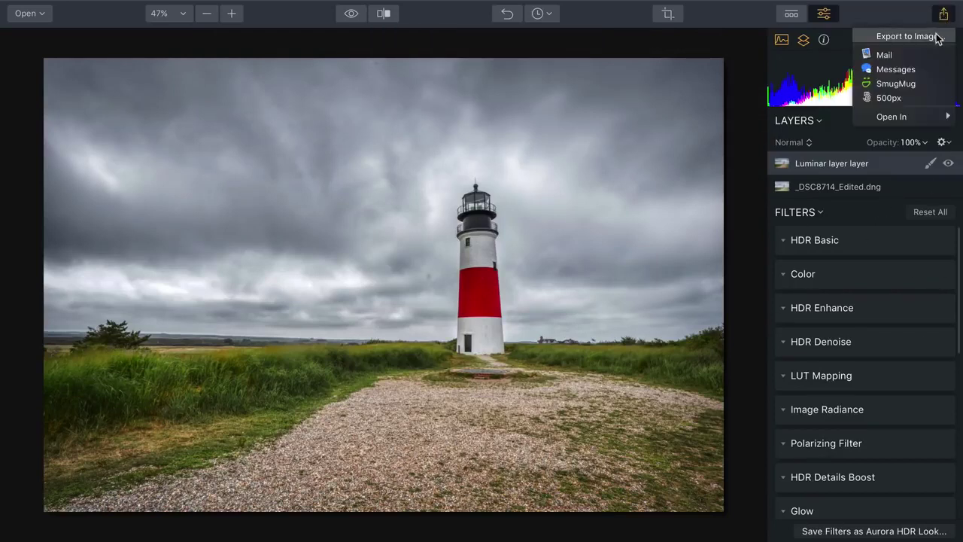
{"action": "left_click", "coordinate": [937, 36]}
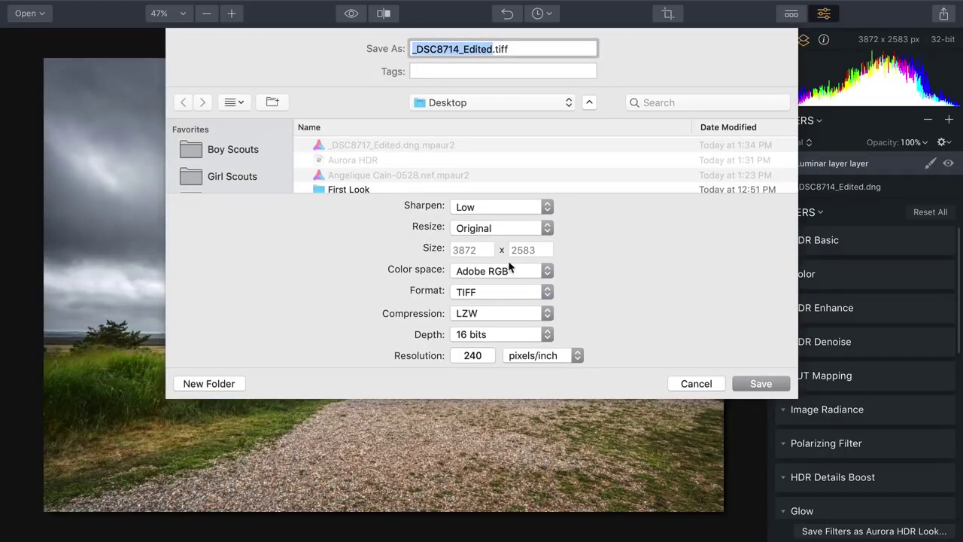
{"action": "left_click", "coordinate": [697, 383]}
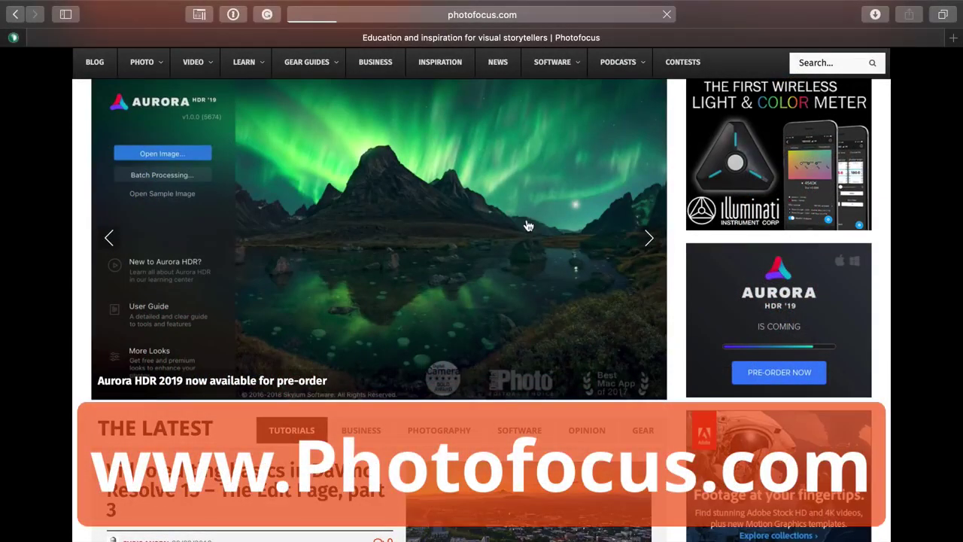
In the web browser, view the Photofocus article about the Aurora HDR 2019 pre-order.
{"action": "left_click", "coordinate": [528, 225]}
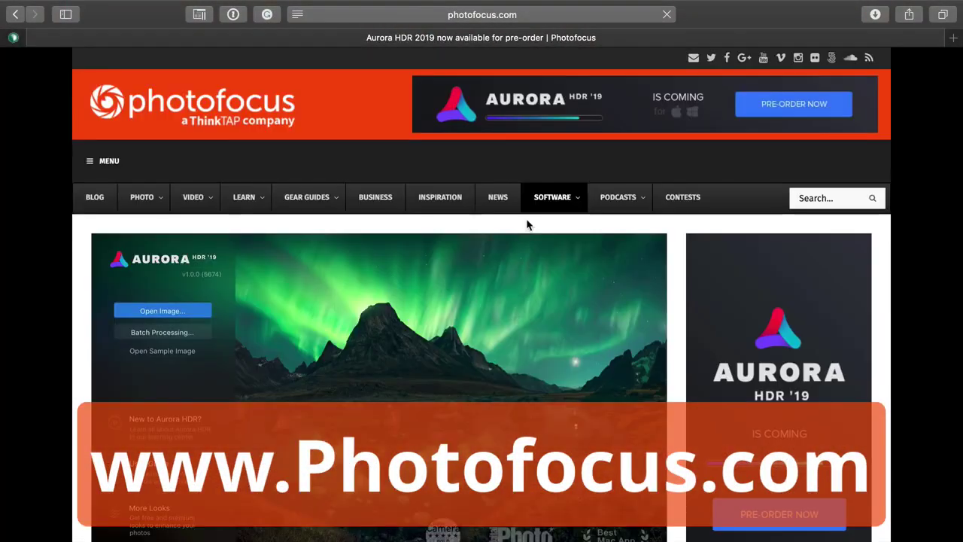
{"action": "scroll", "coordinate": [527, 219], "scroll_direction": "down", "scroll_amount": 5}
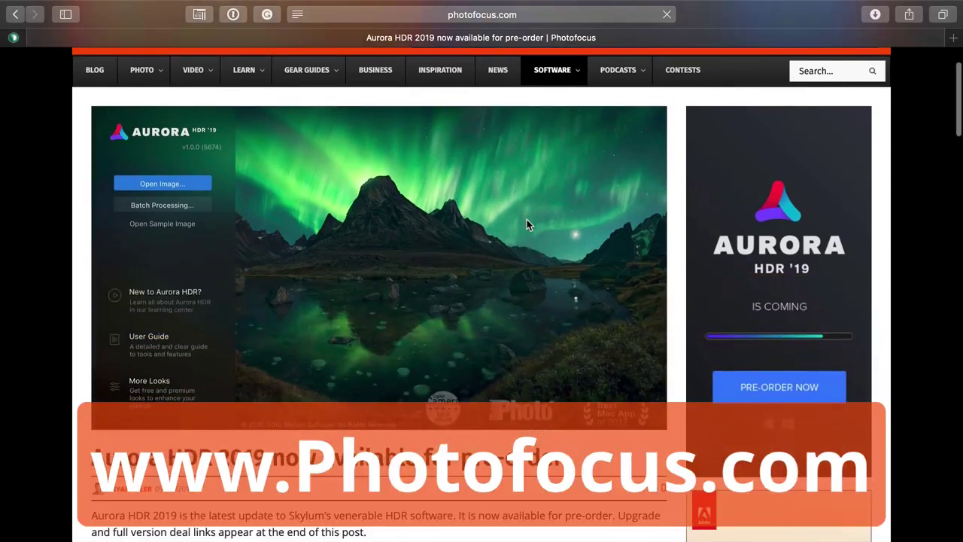
Read through the article's new feature list, upgrade and purchase offers, reader bonus items and the sign-up form.
{"action": "scroll", "coordinate": [526, 218], "scroll_direction": "down", "scroll_amount": 6}
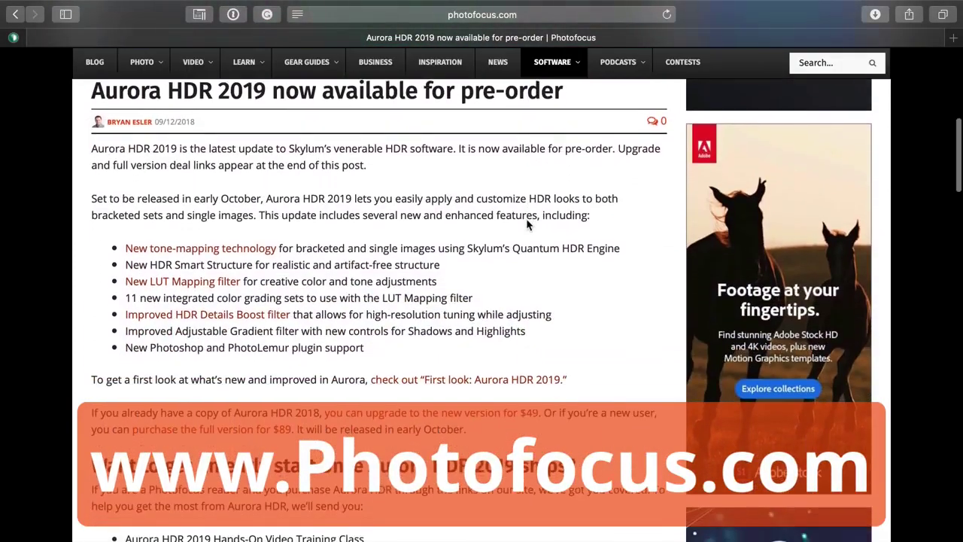
{"action": "scroll", "coordinate": [527, 219], "scroll_direction": "down", "scroll_amount": 10}
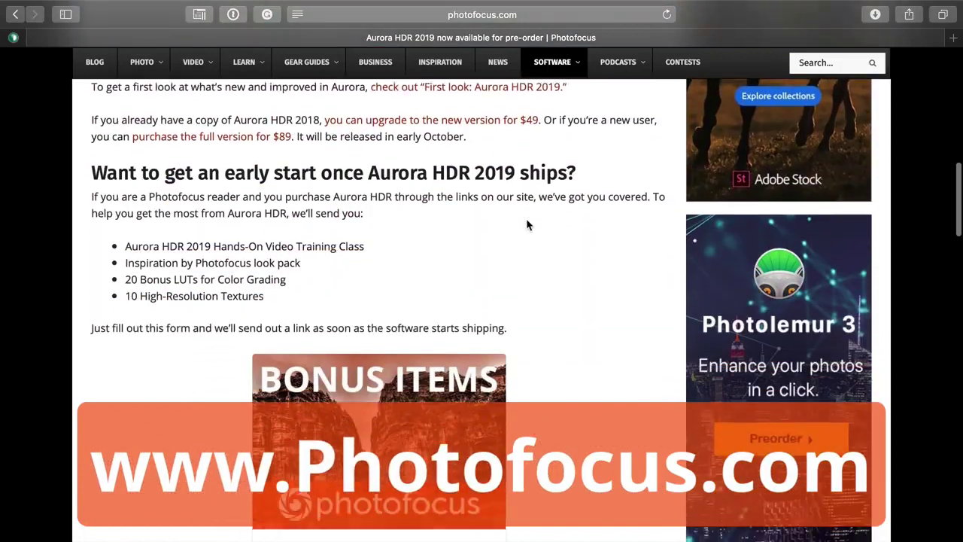
{"action": "scroll", "coordinate": [526, 224], "scroll_direction": "down", "scroll_amount": 2}
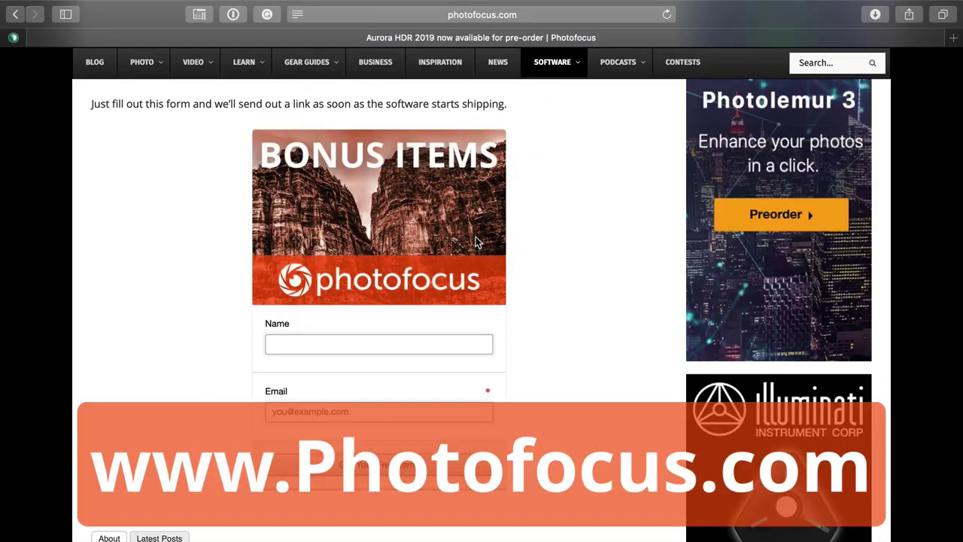
{"action": "scroll", "coordinate": [475, 242], "scroll_direction": "up", "scroll_amount": 6}
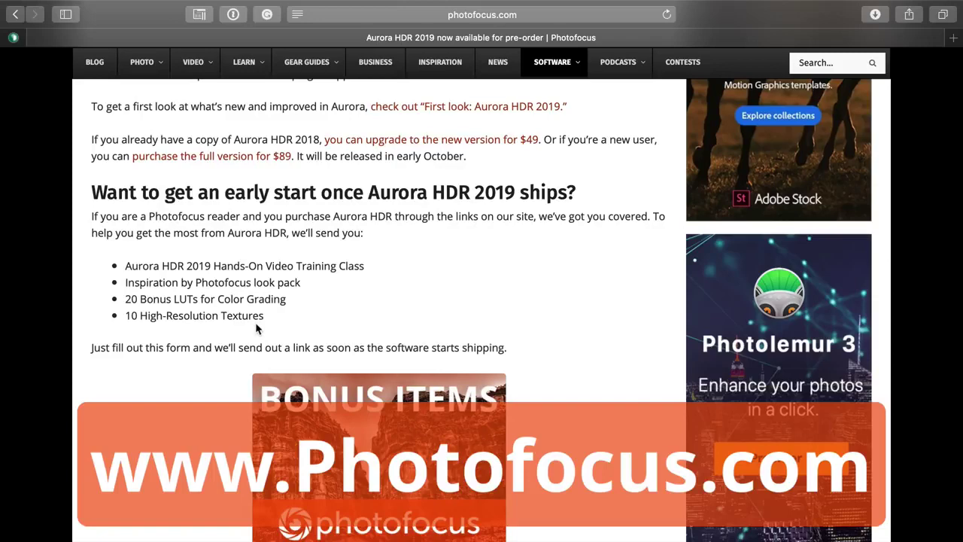
{"action": "scroll", "coordinate": [256, 329], "scroll_direction": "down", "scroll_amount": 1}
{"action": "scroll", "coordinate": [256, 328], "scroll_direction": "up", "scroll_amount": 4}
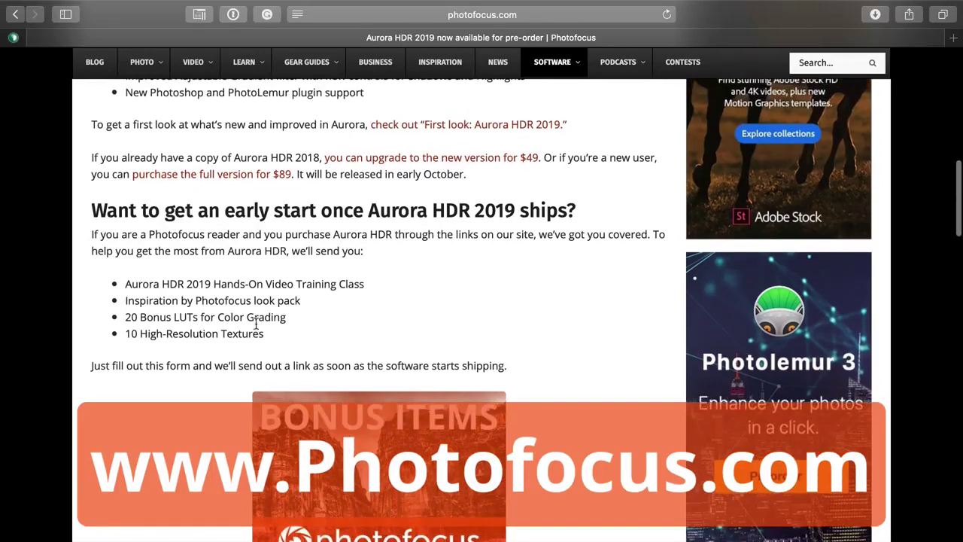
{"action": "scroll", "coordinate": [255, 322], "scroll_direction": "up", "scroll_amount": 10}
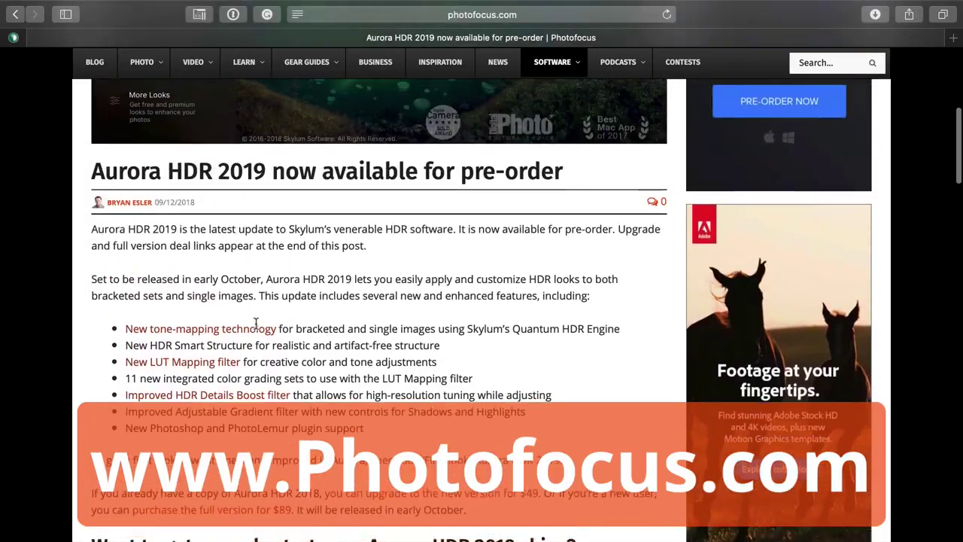